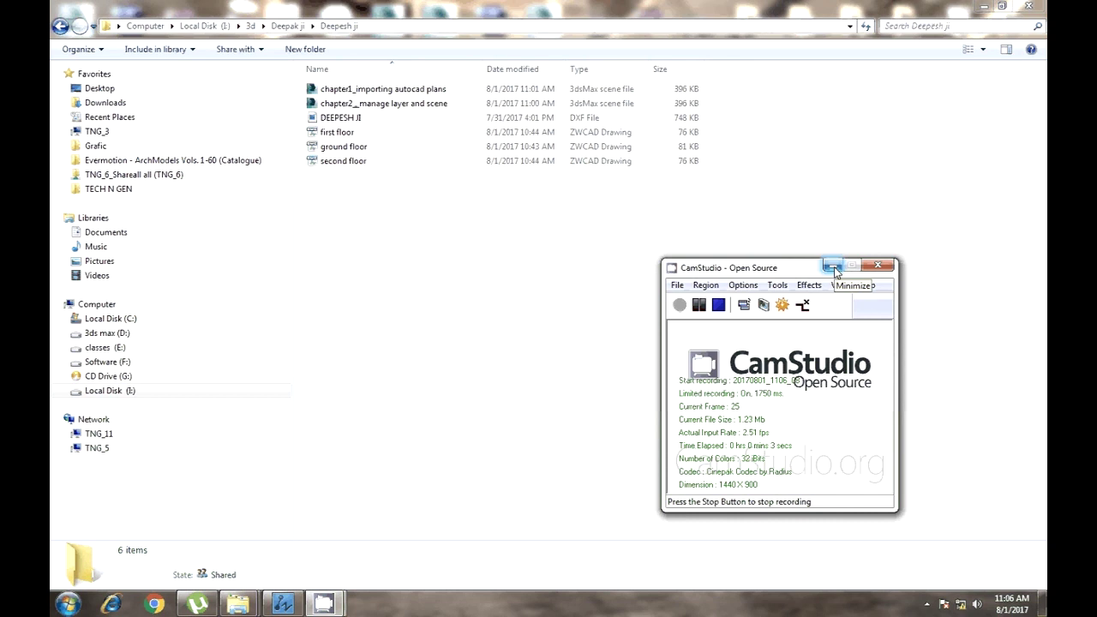
Minimize CamStudio, refresh the Deepesh ji folder, and open the chapter2 scene file
left_click(832, 267)
right_click(532, 347)
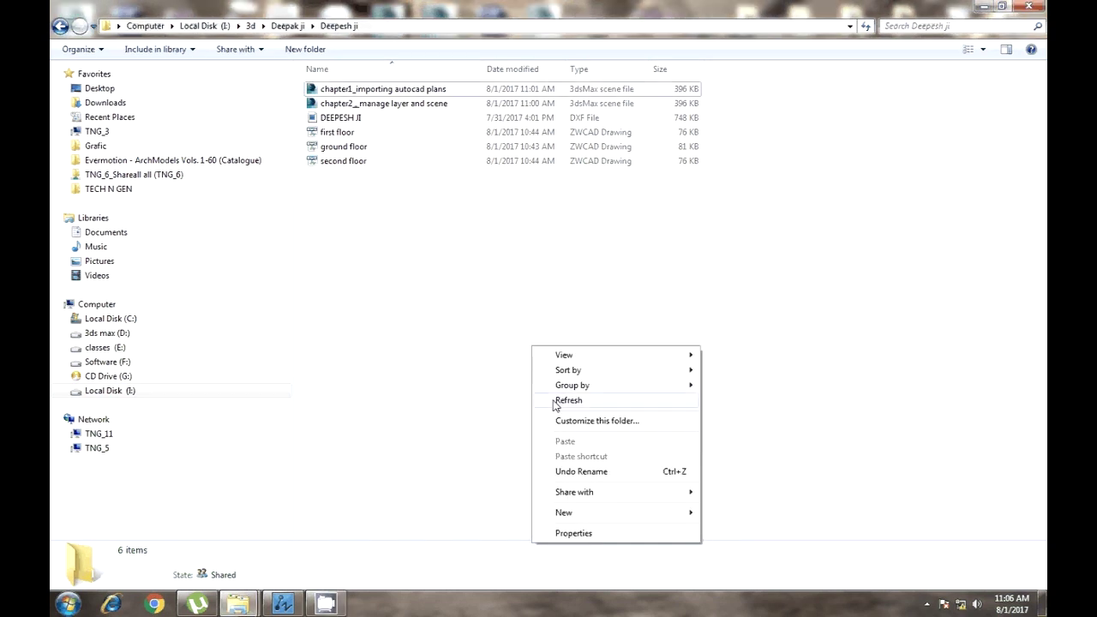
right_click(632, 258)
left_click(661, 312)
right_click(660, 313)
right_click(705, 371)
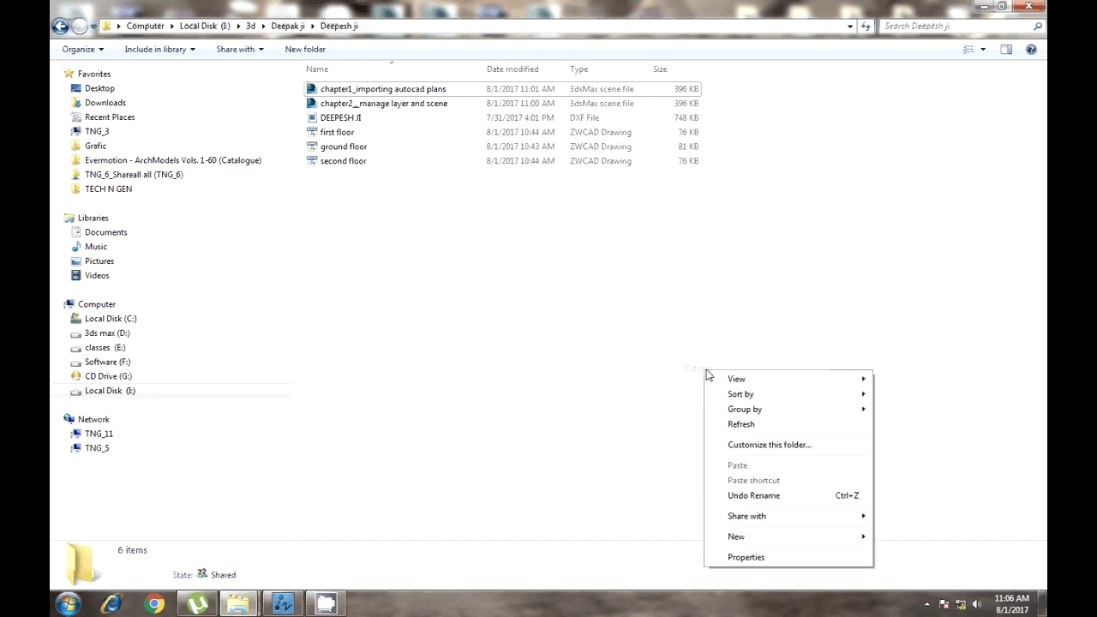
left_click(743, 426)
left_click(415, 108)
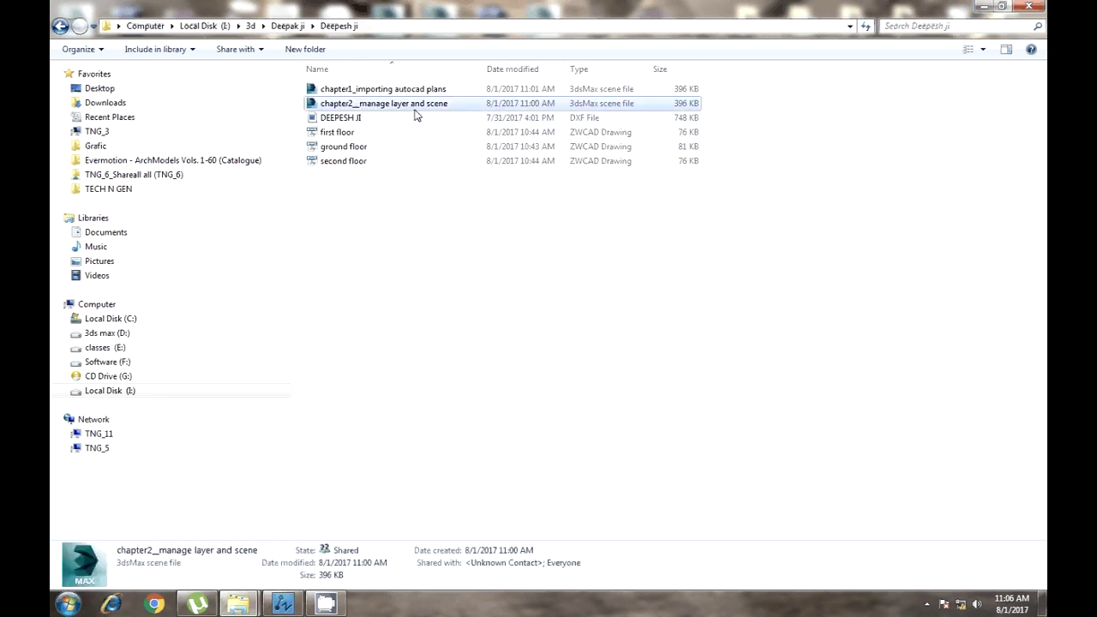
double_click(415, 114)
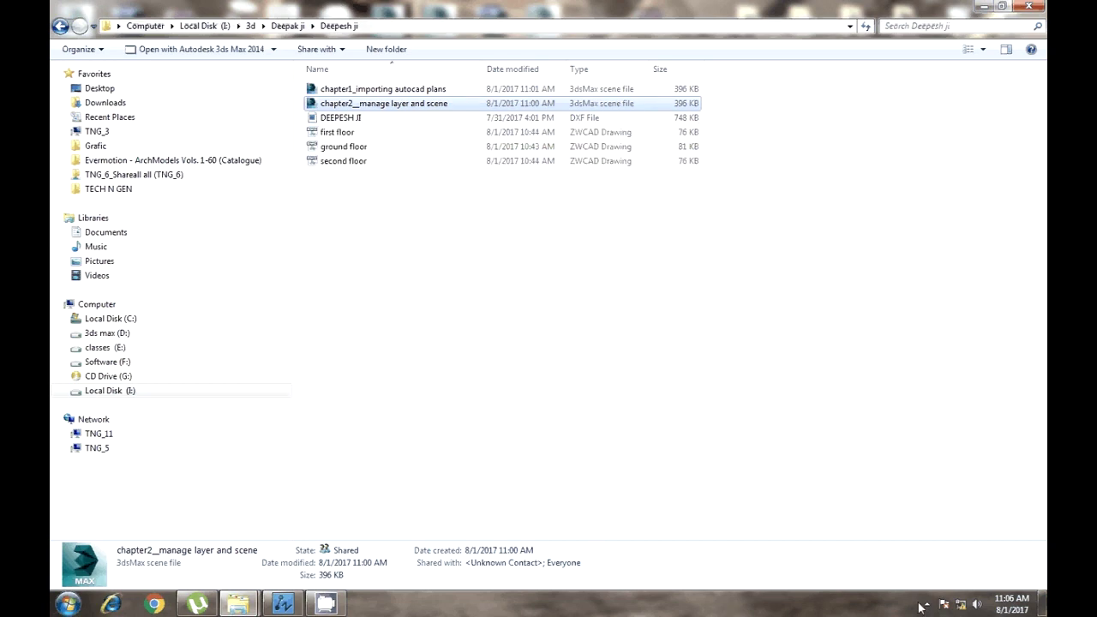
Minimize Explorer while chapter2__manage layer and scene.max loads in 3ds Max
left_click(926, 605)
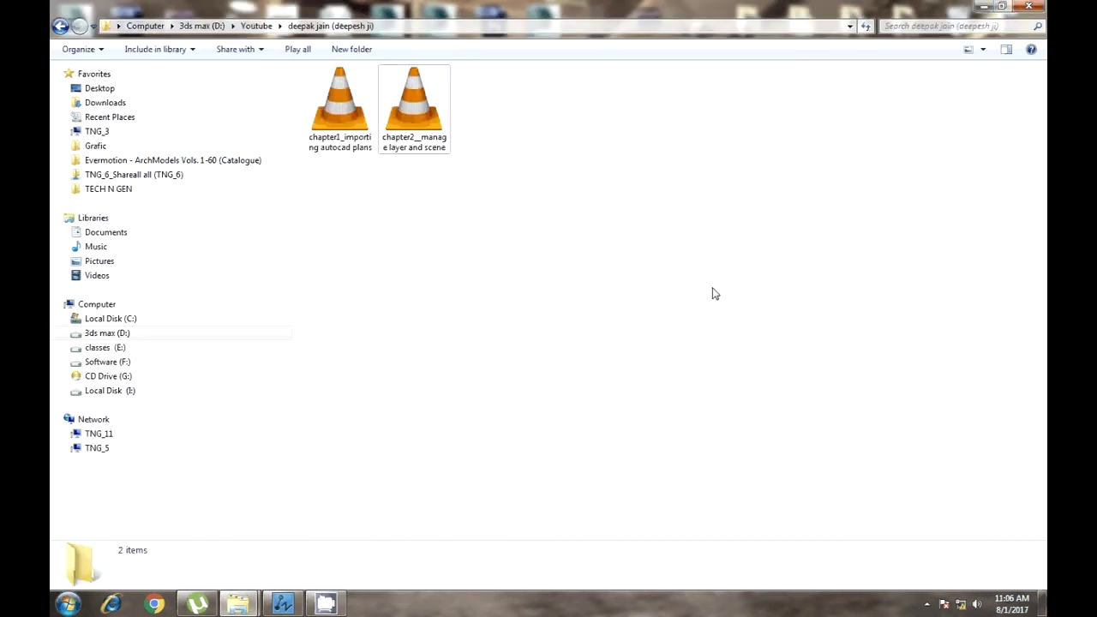
right_click(449, 7)
left_click(505, 53)
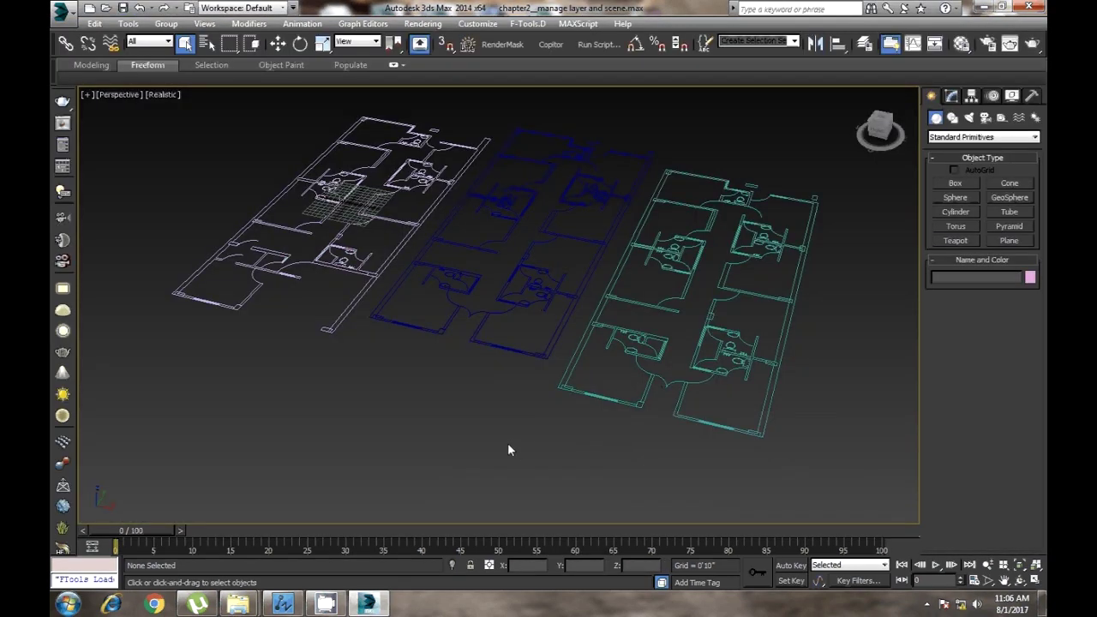
Frame the three floor plans and open the Layer Manager listing the floor layers
scroll(507, 450, "down", 5)
scroll(574, 462, "up", 4)
middle_click_drag(443, 299, 455, 416)
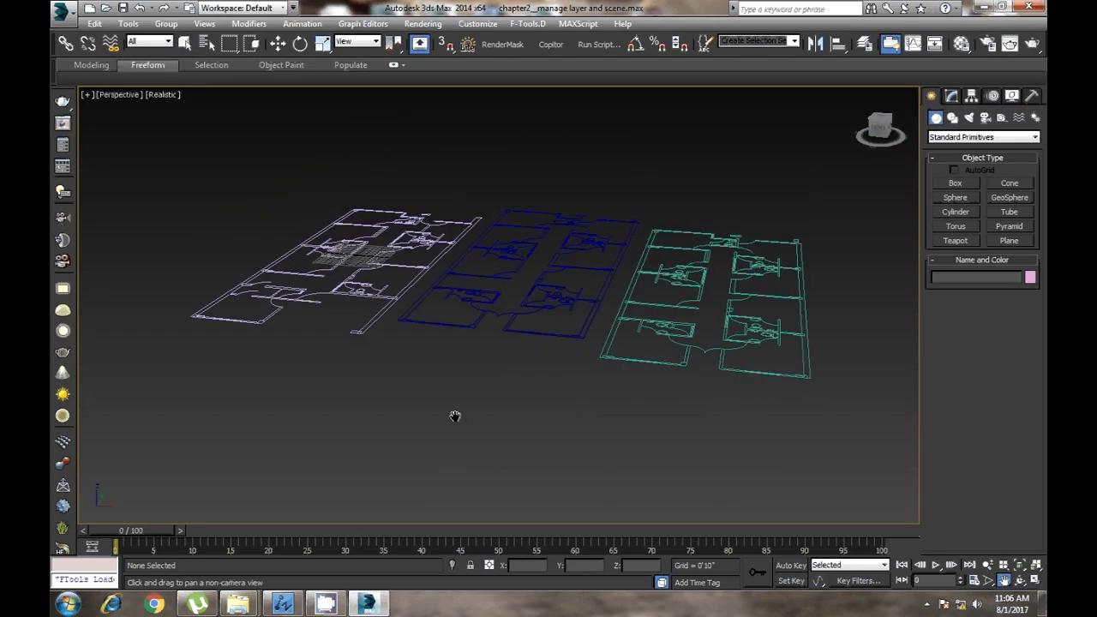
mouse_move(351, 380)
left_mouse_down()
mouse_move(507, 400)
mouse_move(554, 426)
left_mouse_up()
key("Escape")
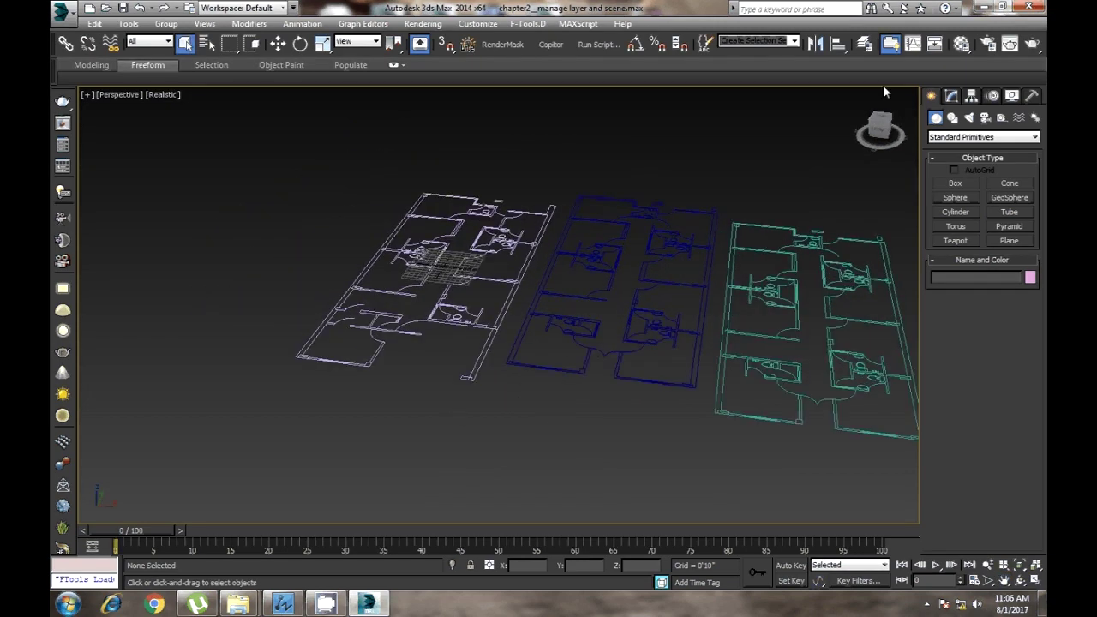
left_click(864, 43)
middle_click_drag(643, 409, 509, 421)
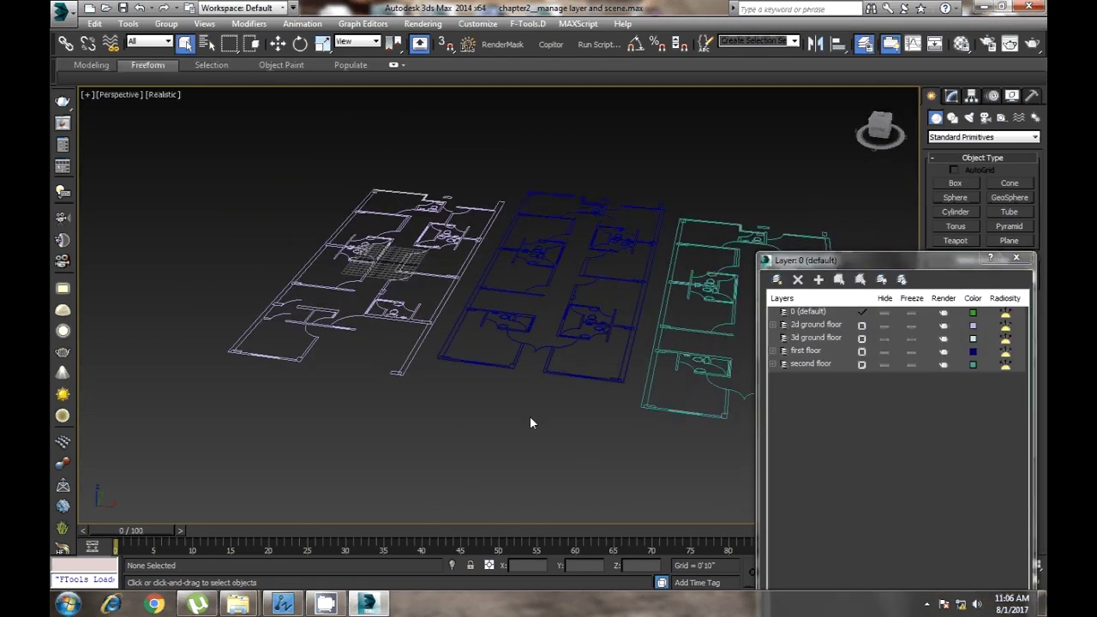
Choose the Line tool under Create > Shapes with Splines kept selected
left_click(952, 117)
left_click(977, 137)
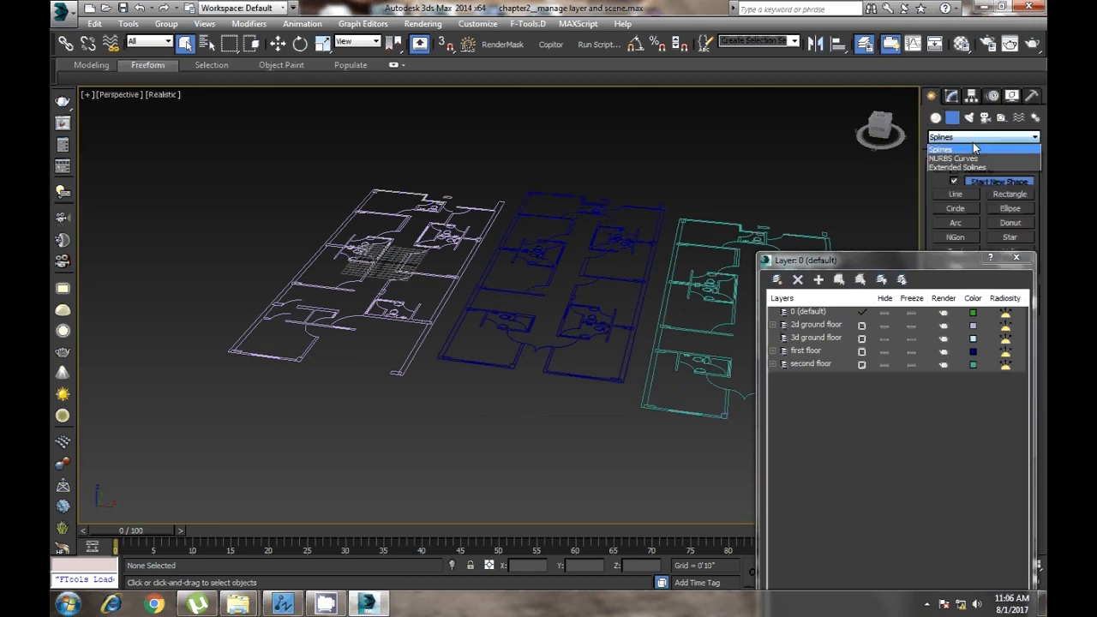
left_click(960, 149)
left_click(956, 194)
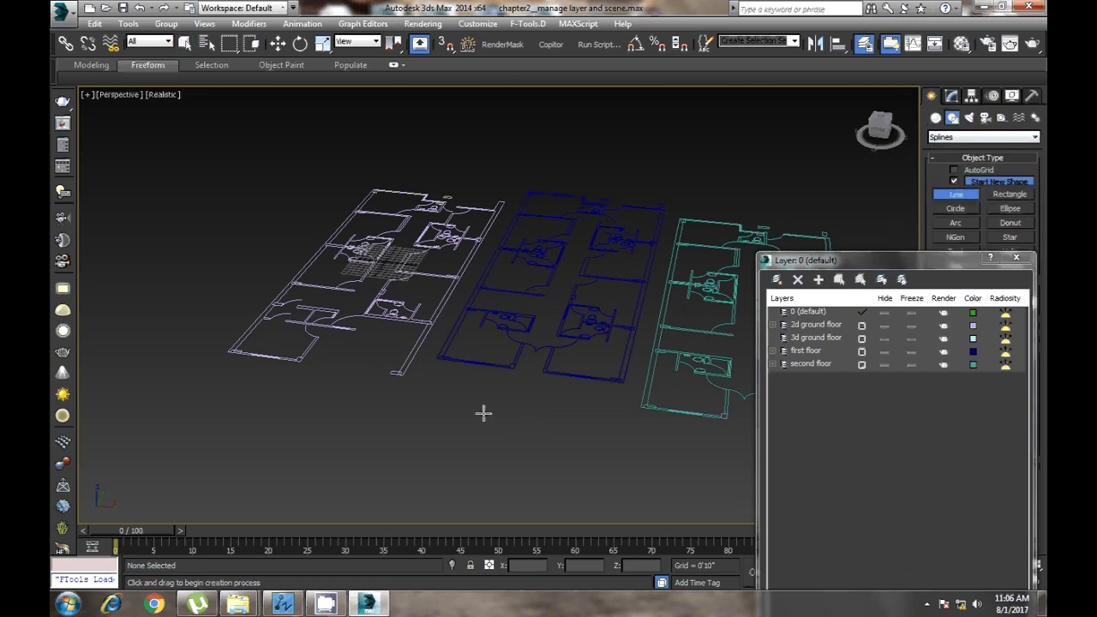
middle_click_drag(483, 413, 489, 449, "alt")
scroll(477, 379, "up", 5)
Show the light-purple floor plan in Top view with the grid hidden
key("t")
scroll(458, 403, "up", 5)
scroll(519, 279, "up", 3)
middle_click_drag(519, 280, 460, 340)
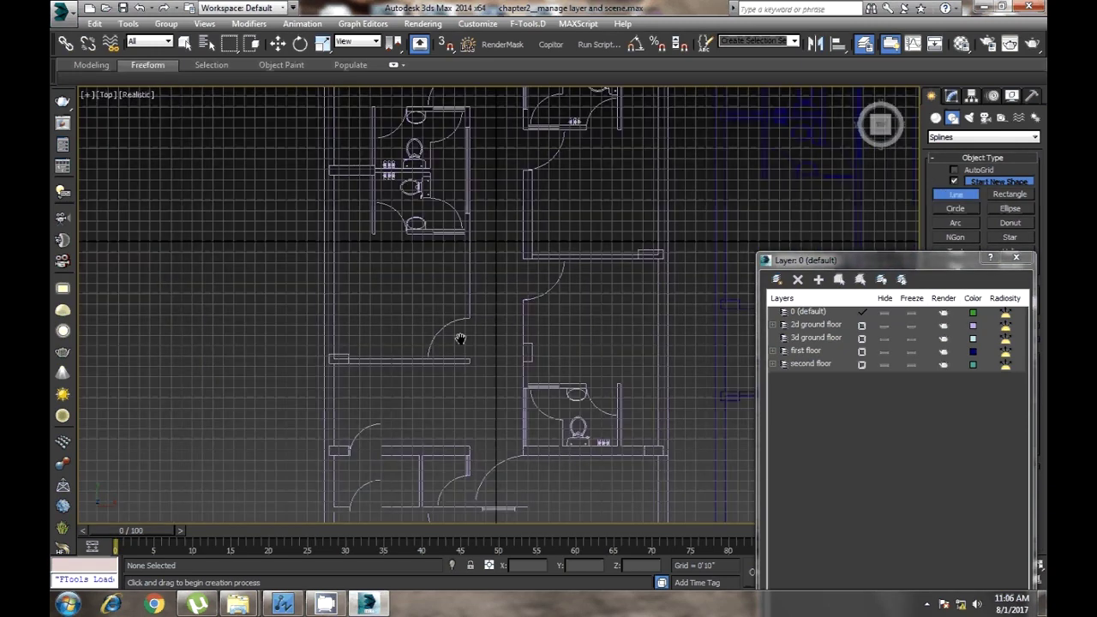
scroll(582, 275, "down", 2)
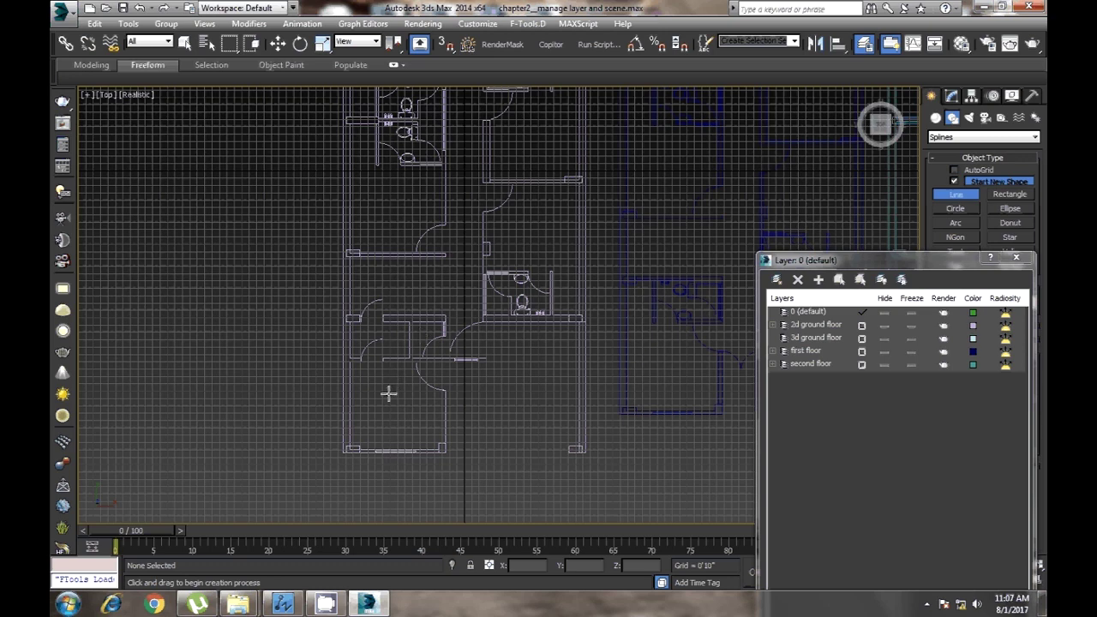
key("g")
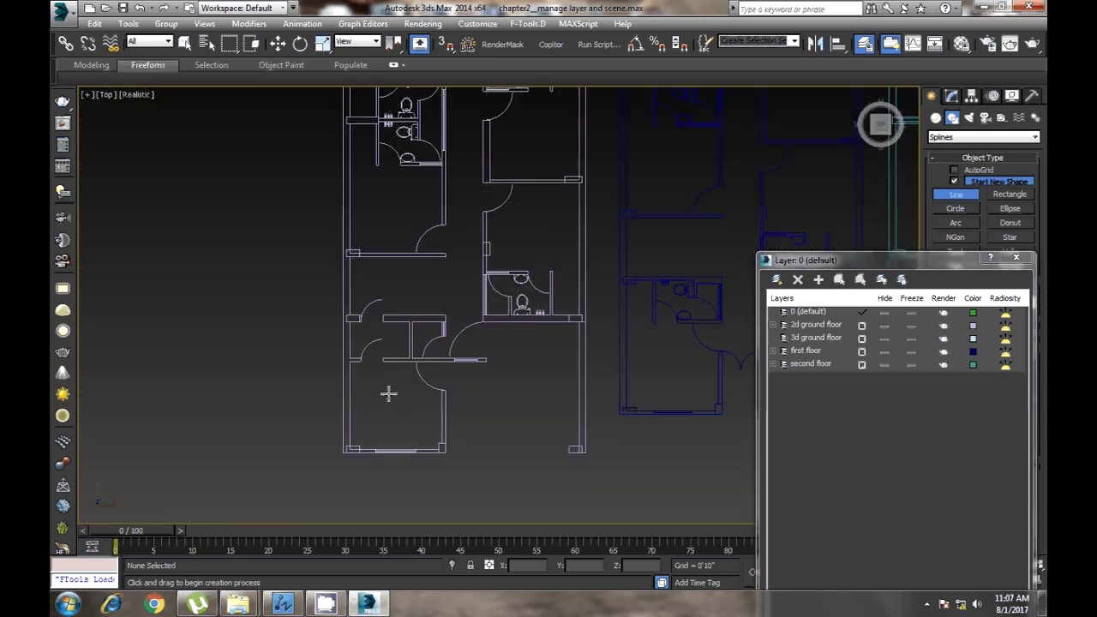
mouse_move(392, 406)
middle_mouse_down()
mouse_move(440, 348)
mouse_move(463, 395)
middle_mouse_up()
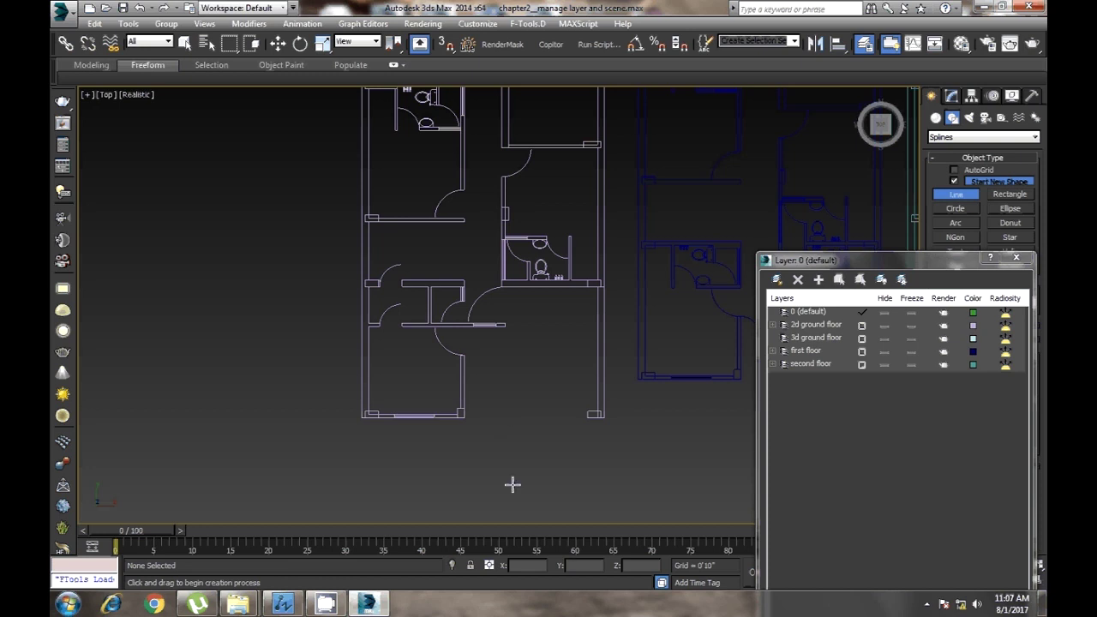
mouse_move(519, 421)
middle_mouse_down()
mouse_move(446, 369)
mouse_move(480, 417)
middle_mouse_up()
scroll(514, 412, "up", 2)
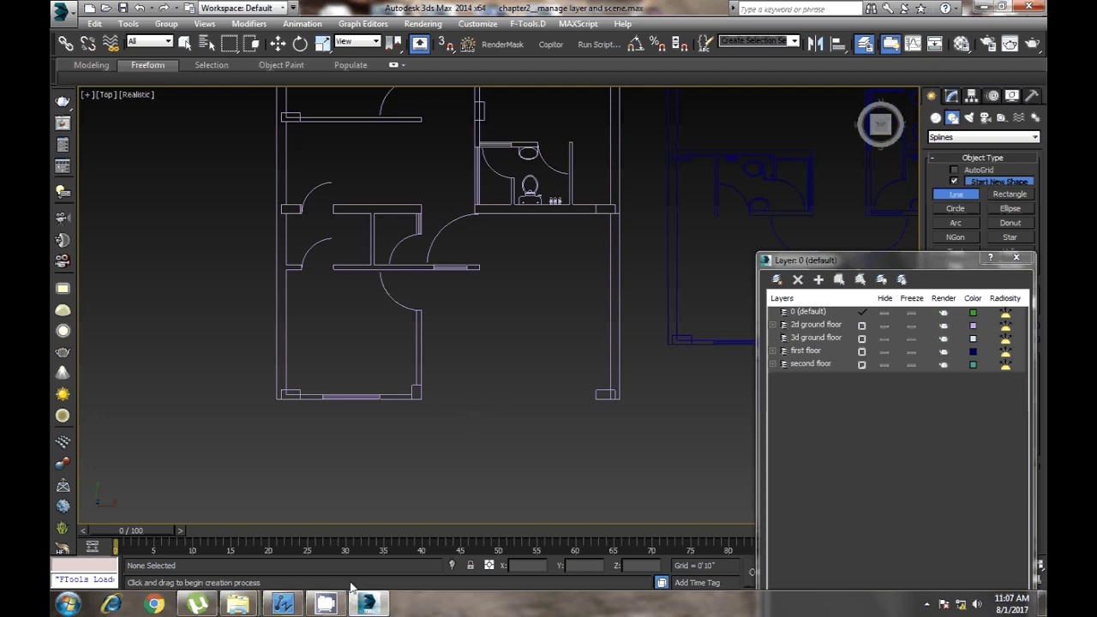
Bring up the DEEPESH JI drawing in ZWCAD and look across its sheets
left_click(283, 604)
mouse_move(537, 400)
middle_mouse_down()
mouse_move(489, 363)
mouse_move(543, 443)
mouse_move(655, 452)
middle_mouse_up()
scroll(504, 371, "up", 5)
Zoom and pan around the office, porch, box and toilet walls in ZWCAD
scroll(448, 350, "up", 2)
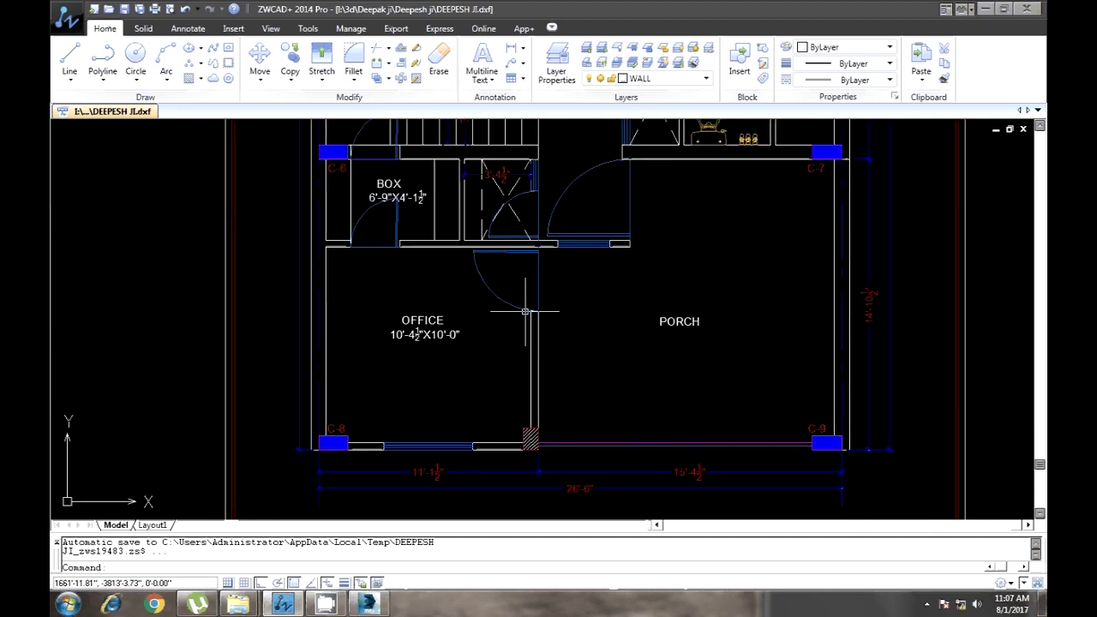
middle_click_drag(555, 431, 451, 419)
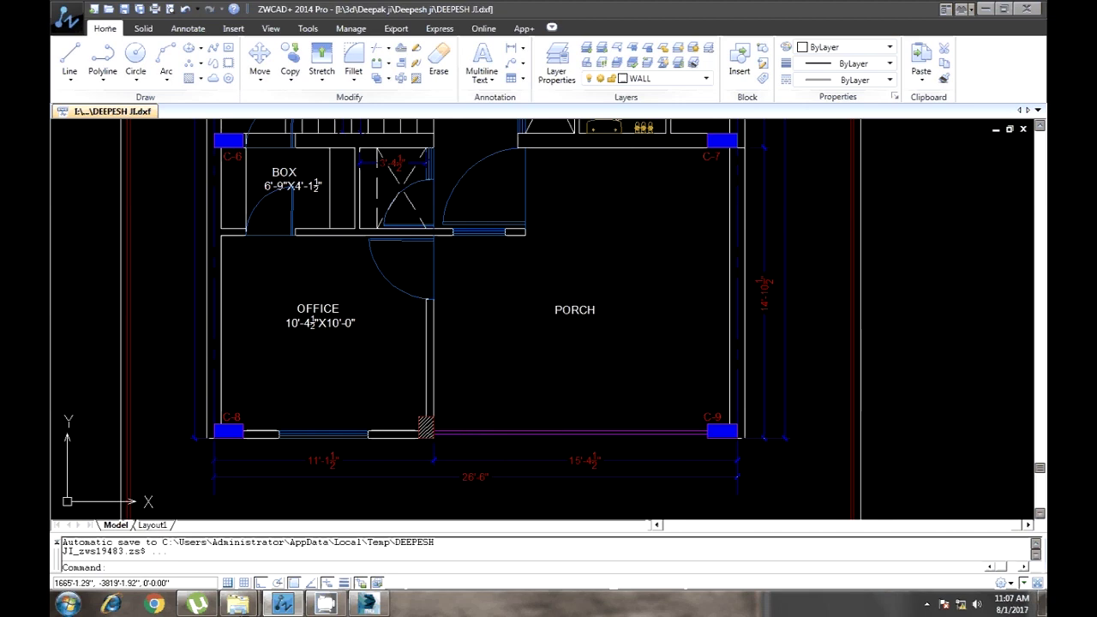
scroll(448, 448, "down", 1)
scroll(467, 444, "down", 1)
middle_click_drag(546, 313, 558, 331)
scroll(476, 310, "up", 3)
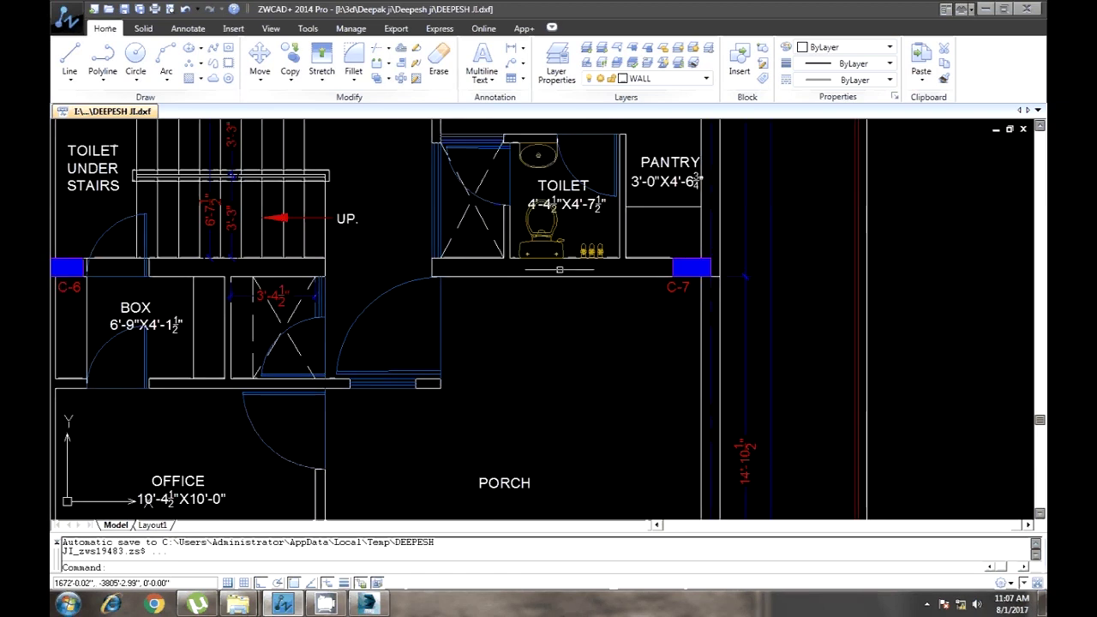
middle_click_drag(367, 405, 566, 257)
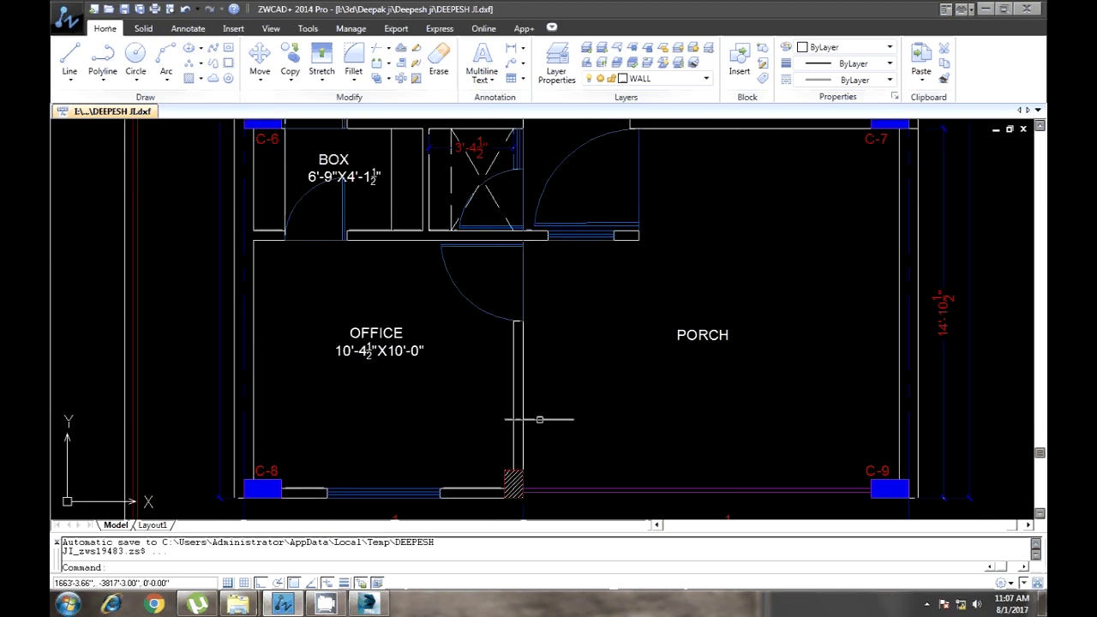
scroll(248, 236, "down", 2)
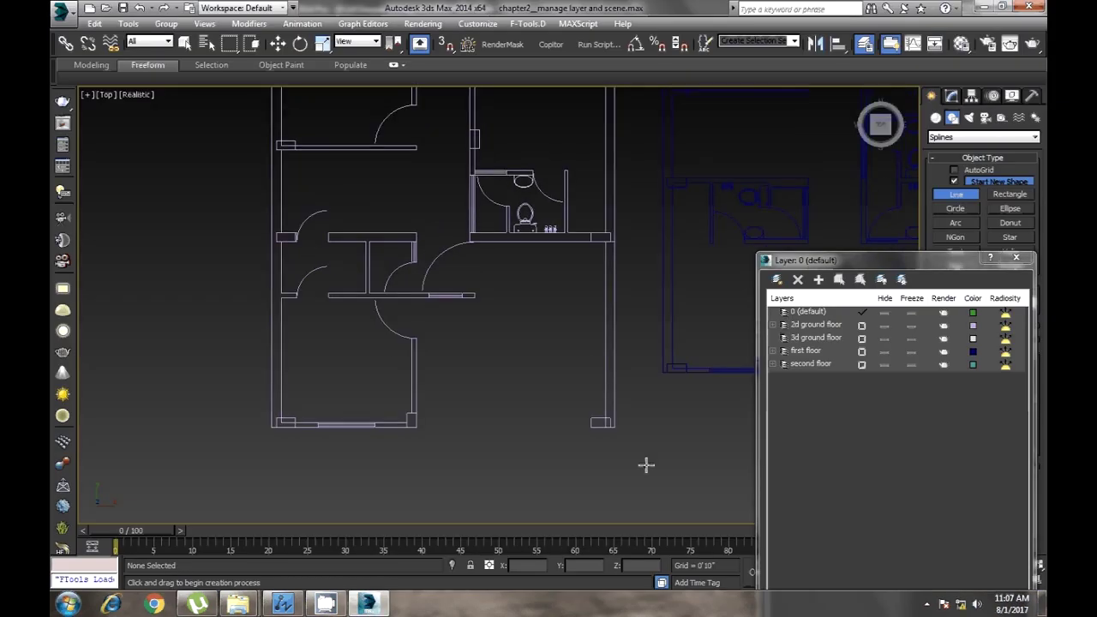
Start the Line tool from the quad menu and zoom in on the small rectangle by the wall
right_click(646, 461)
left_click(682, 418)
left_click_drag(849, 260, 720, 327)
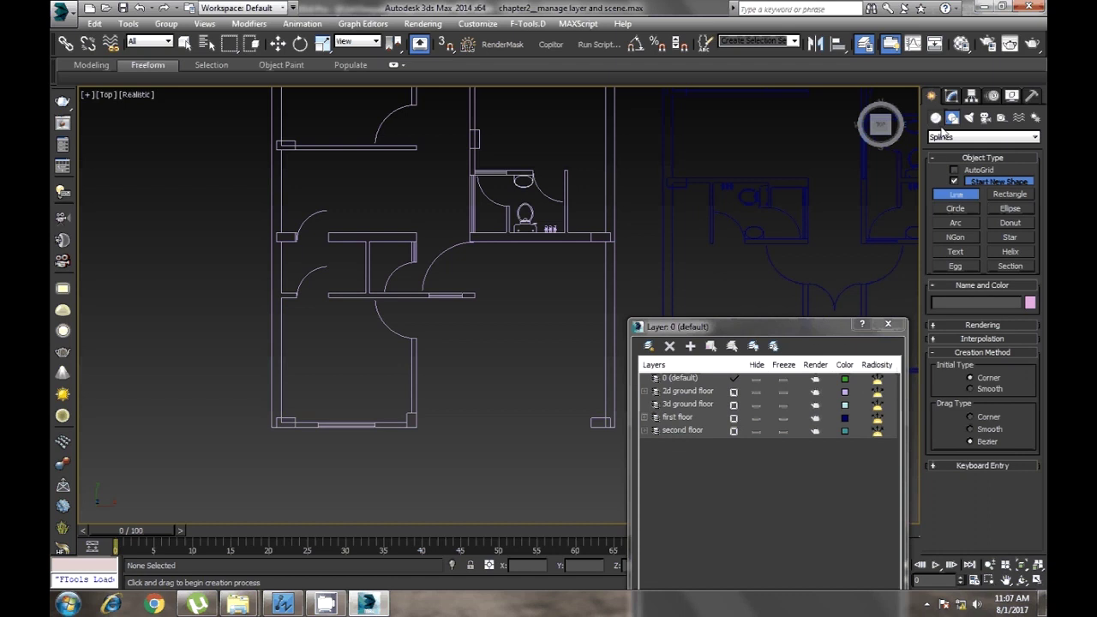
left_click(953, 137)
left_click(953, 146)
scroll(308, 314, "up", 2)
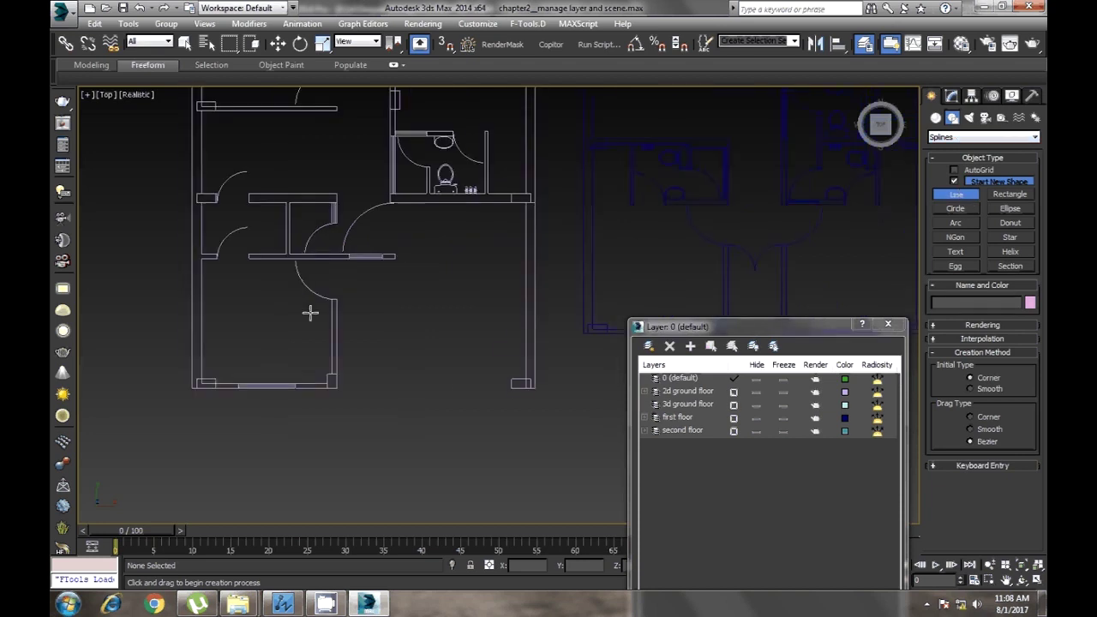
scroll(428, 460, "up", 3)
middle_click_drag(428, 460, 338, 432)
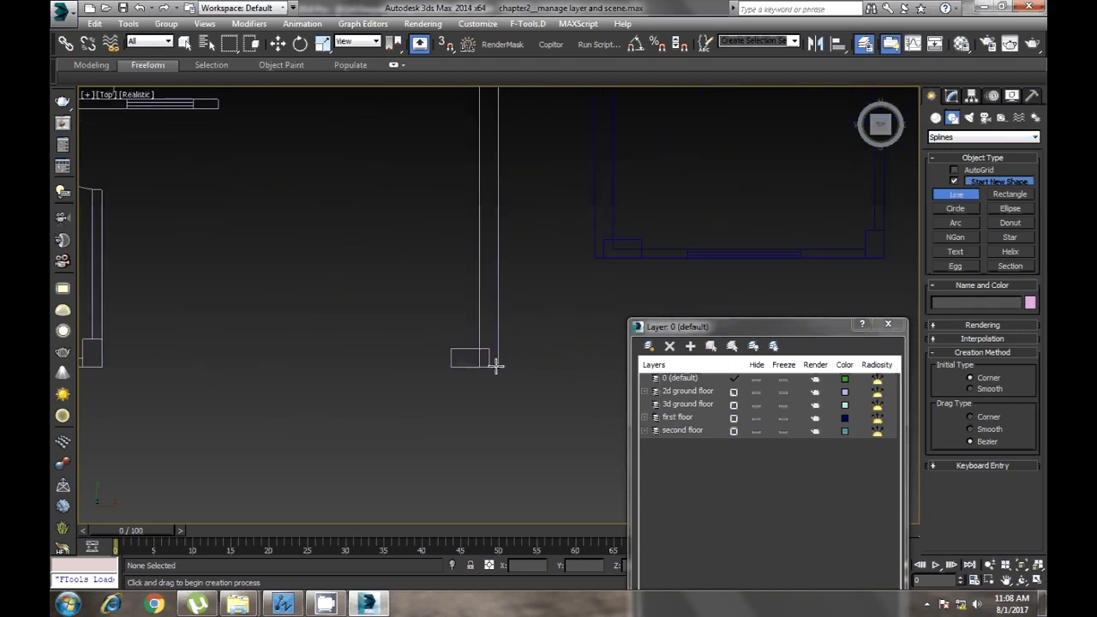
scroll(495, 366, "up", 3)
scroll(540, 297, "up", 2)
middle_click_drag(549, 274, 510, 386)
scroll(523, 365, "up", 2)
scroll(524, 365, "up", 2)
Draw Line001 from the rectangle corner along the wall to the wall corner
left_click(262, 232)
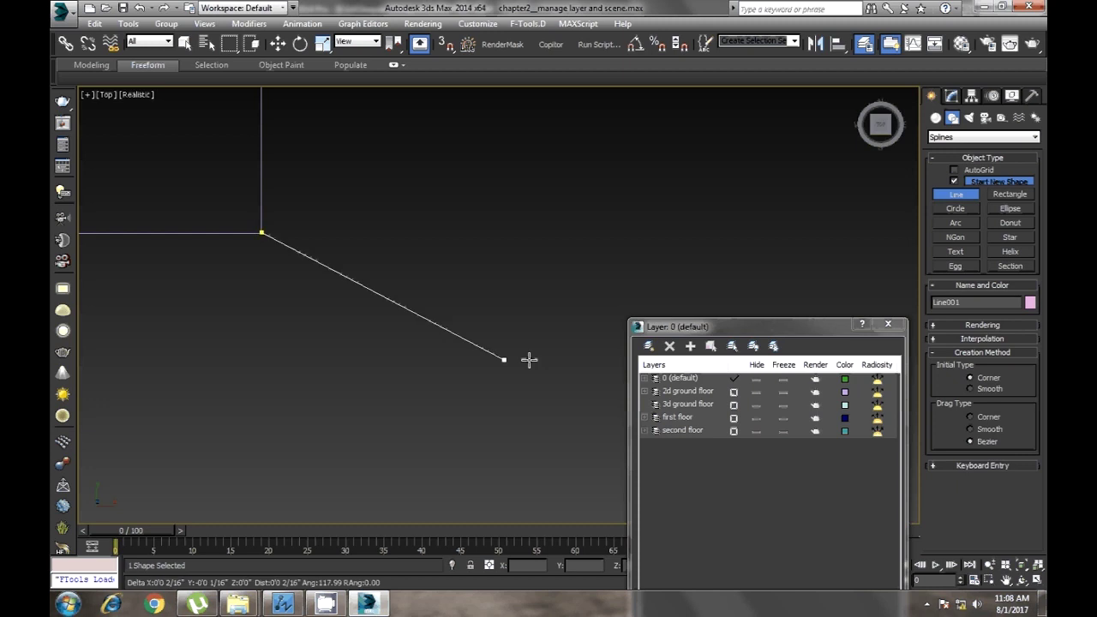
right_click(599, 227)
left_click(262, 232)
left_click(393, 185)
mouse_move(404, 203)
middle_mouse_down()
mouse_move(495, 134)
mouse_move(507, 490)
mouse_move(483, 314)
mouse_move(471, 447)
middle_mouse_up()
scroll(471, 447, "down", 2)
scroll(446, 442, "down", 3)
scroll(416, 448, "down", 1)
left_click(462, 177)
right_click(505, 184)
Undo the extra vertical line and zoom in on the L-shaped corner
scroll(431, 374, "down", 2)
scroll(451, 343, "up", 2)
mouse_move(450, 343)
middle_mouse_down()
mouse_move(472, 294)
mouse_move(443, 446)
middle_mouse_up()
scroll(443, 446, "down", 1)
scroll(468, 387, "down", 1)
scroll(487, 419, "up", 2)
scroll(487, 419, "up", 2)
middle_click_drag(574, 372, 495, 363)
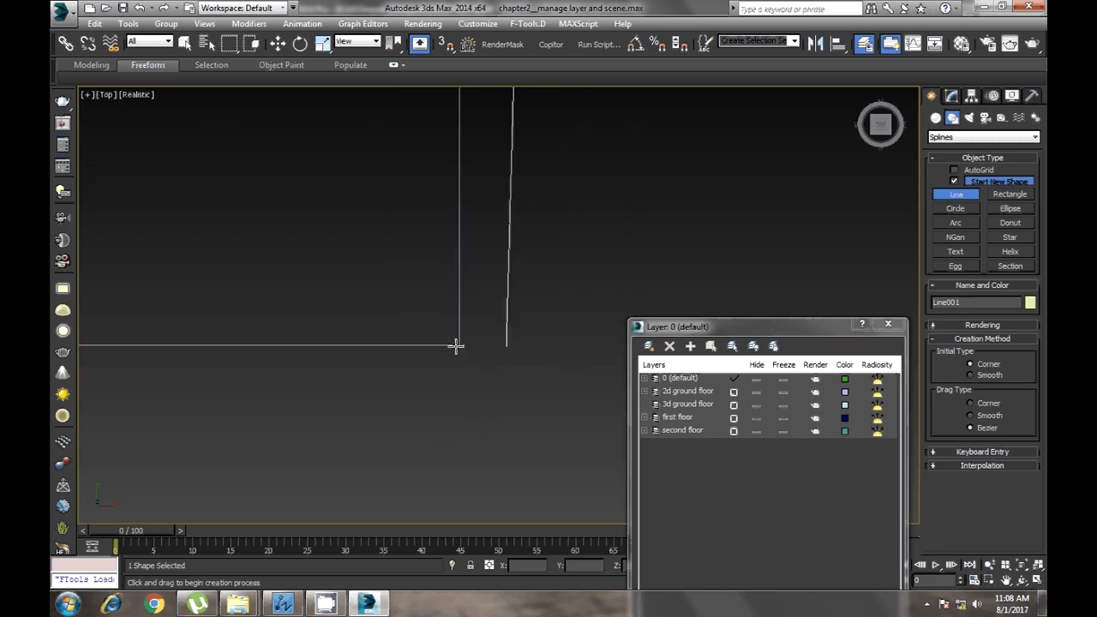
key("ctrl+z")
scroll(309, 183, "down", 2)
middle_click_drag(441, 338, 497, 397)
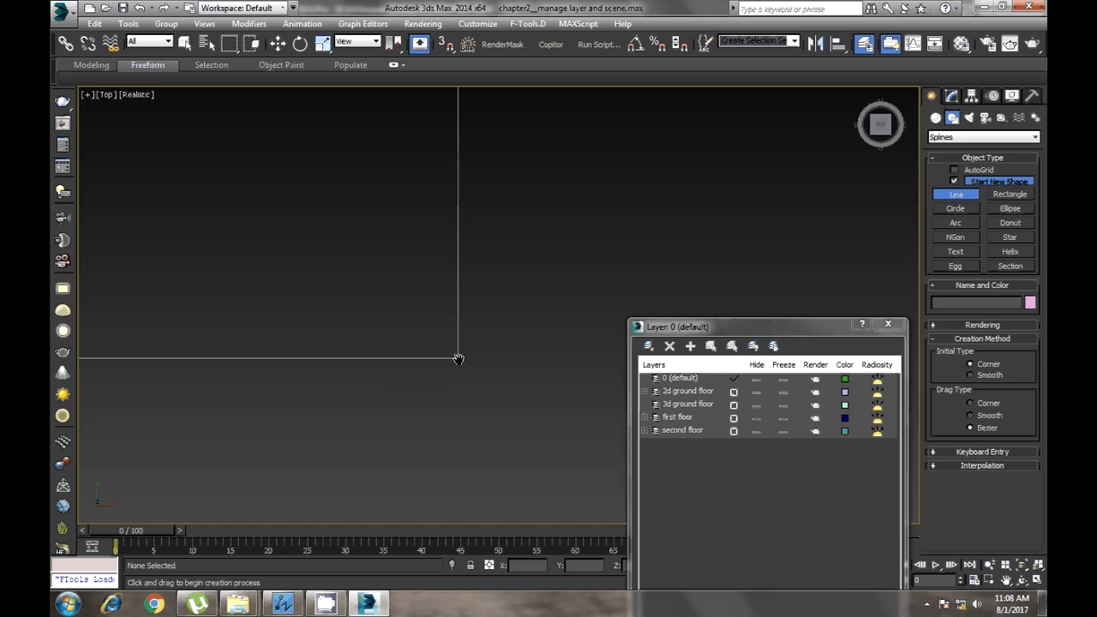
scroll(458, 360, "down", 5)
key("alt+z")
scroll(411, 428, "up", 2)
scroll(437, 334, "up", 2)
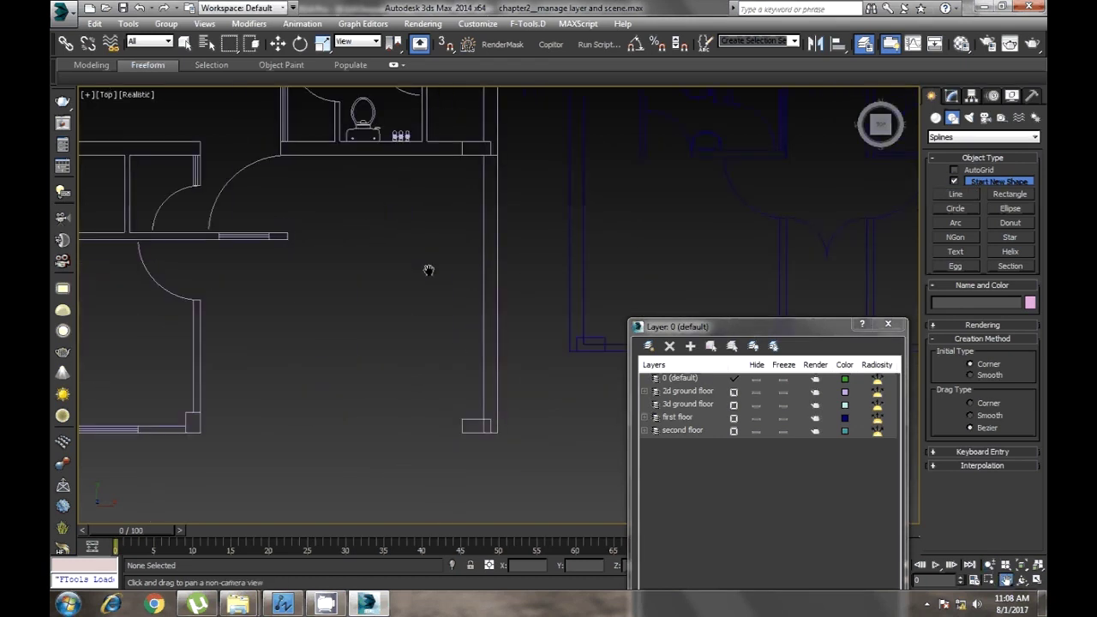
scroll(446, 274, "up", 2)
right_click(460, 277)
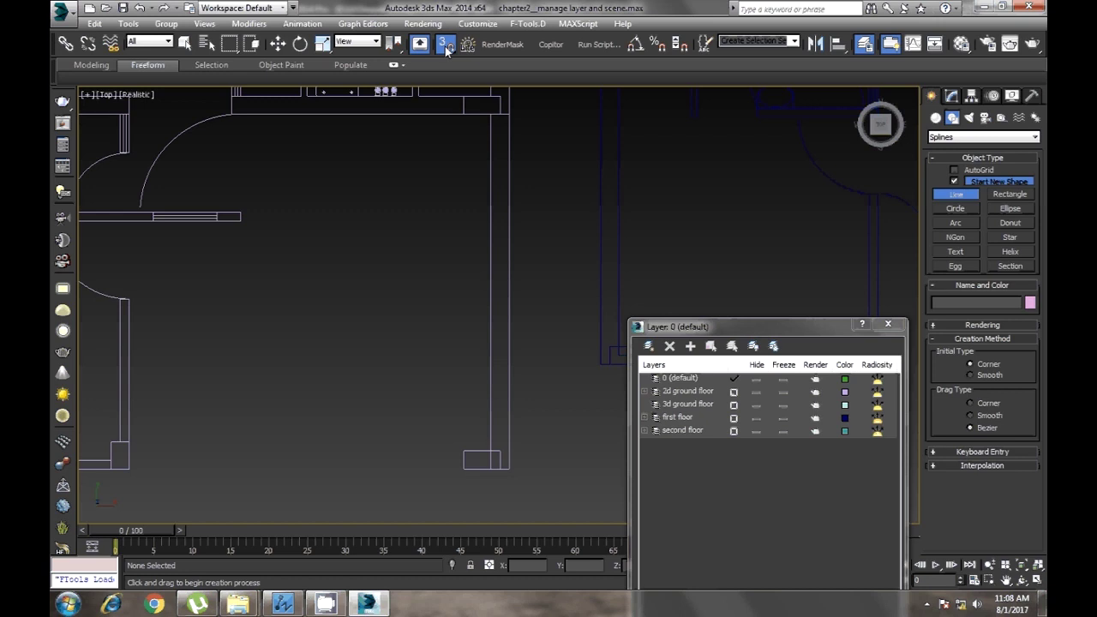
Check the Grid and Snap Settings and turn on 2.5D snapping
left_click_drag(444, 47, 446, 68)
middle_click_drag(436, 245, 436, 201)
right_click(446, 45)
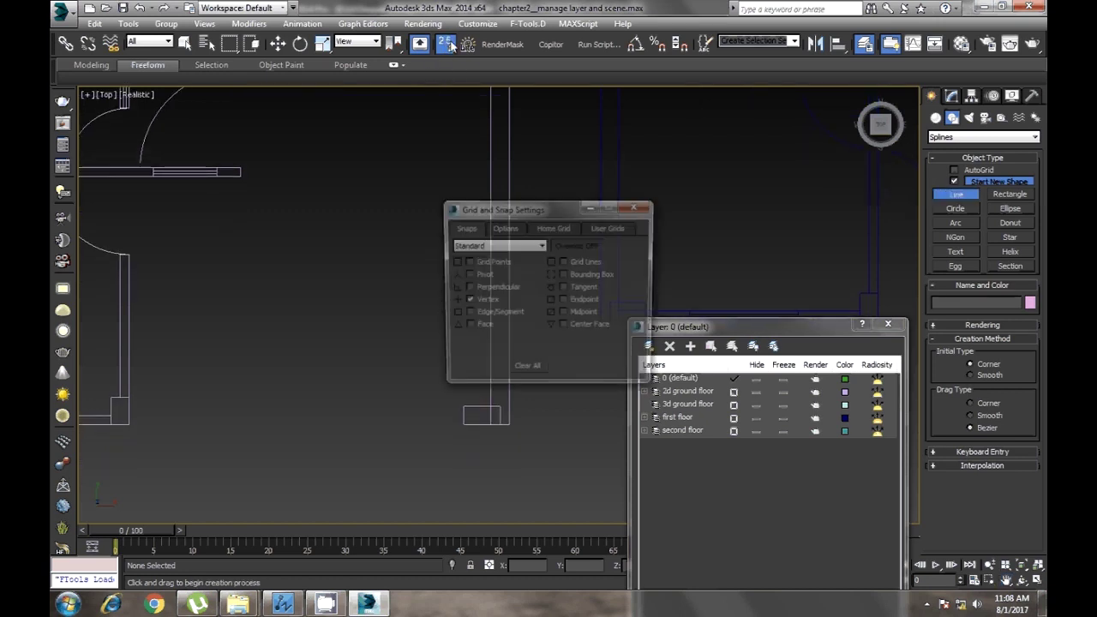
left_click(638, 208)
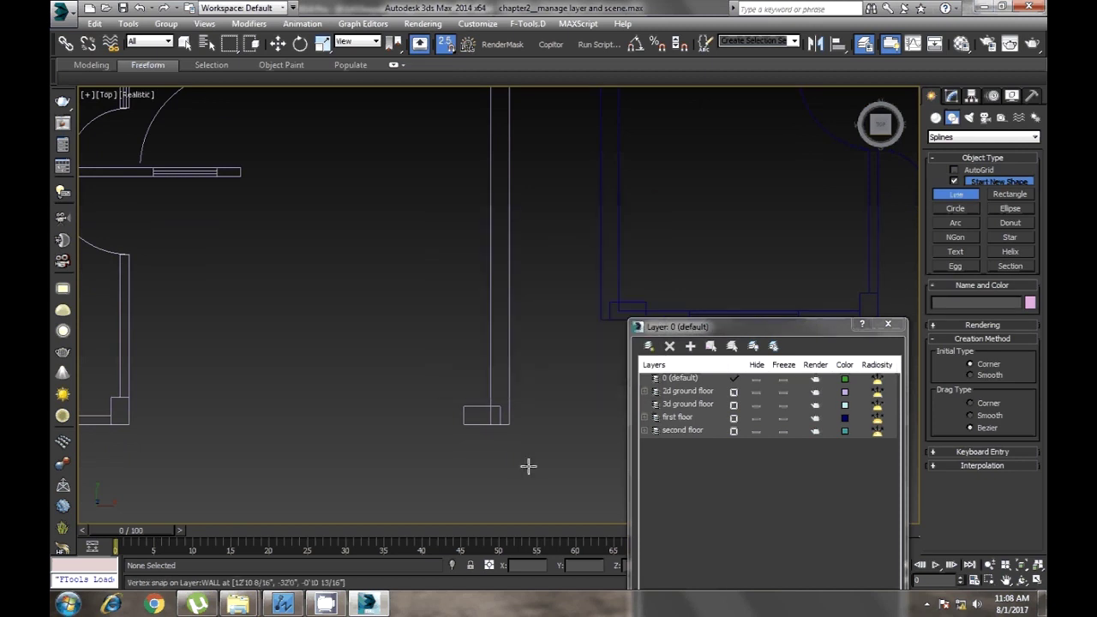
left_click(436, 49)
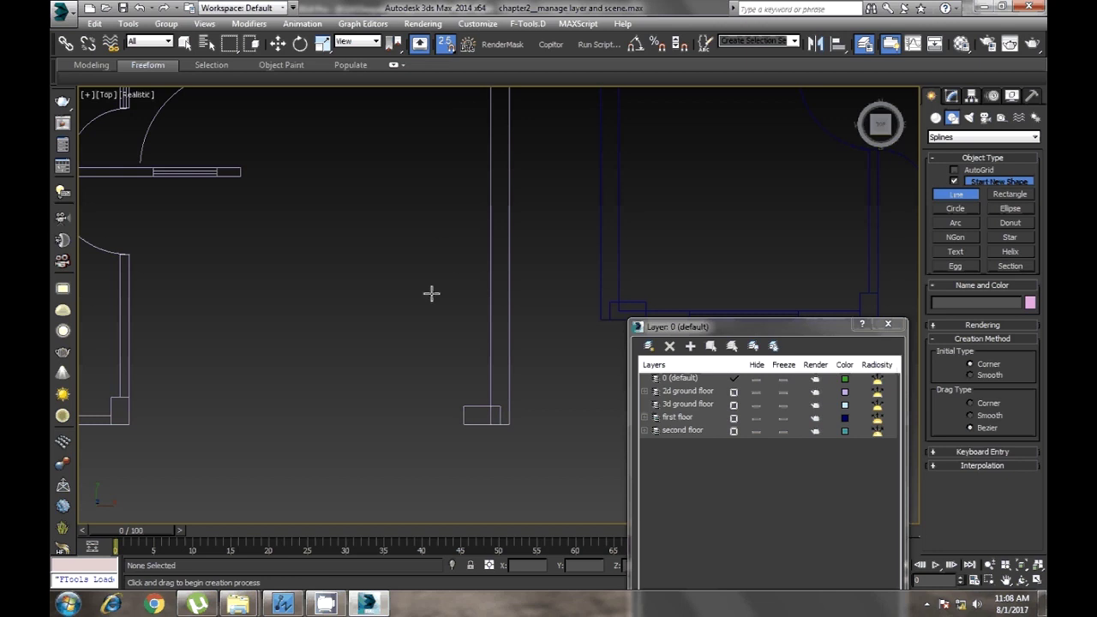
Draw a line from the rectangle corner down to the wall end
middle_click_drag(536, 374, 521, 343)
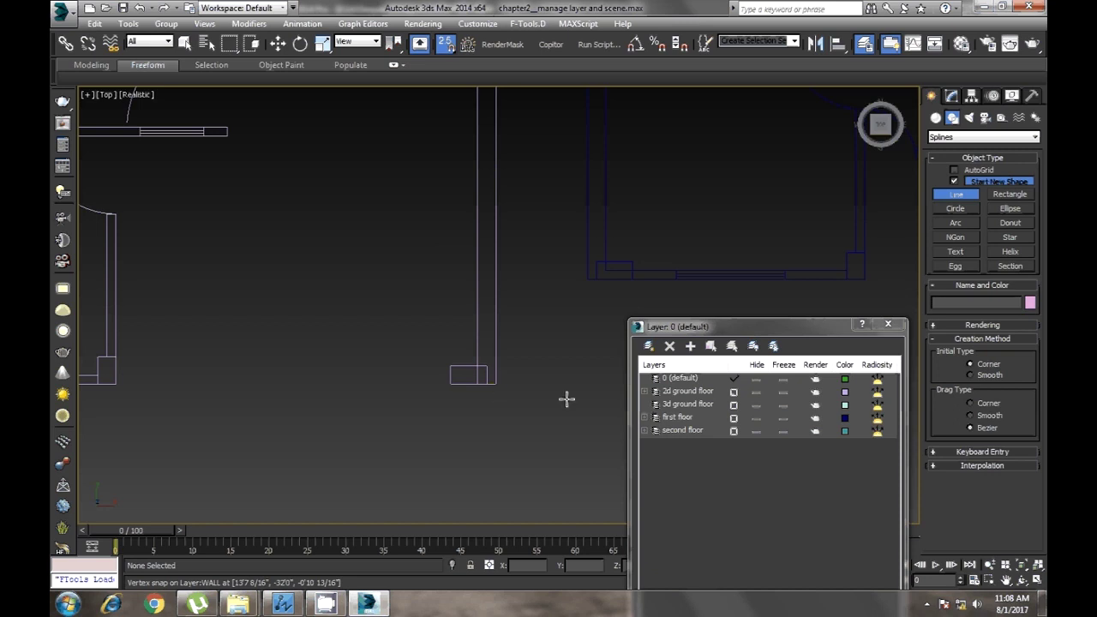
left_click(495, 386)
left_click(372, 471)
right_click(331, 370)
Pan back to the rectangle corner and reopen the Grid and Snap Settings
scroll(331, 370, "up", 3)
scroll(358, 411, "up", 1)
scroll(475, 262, "down", 2)
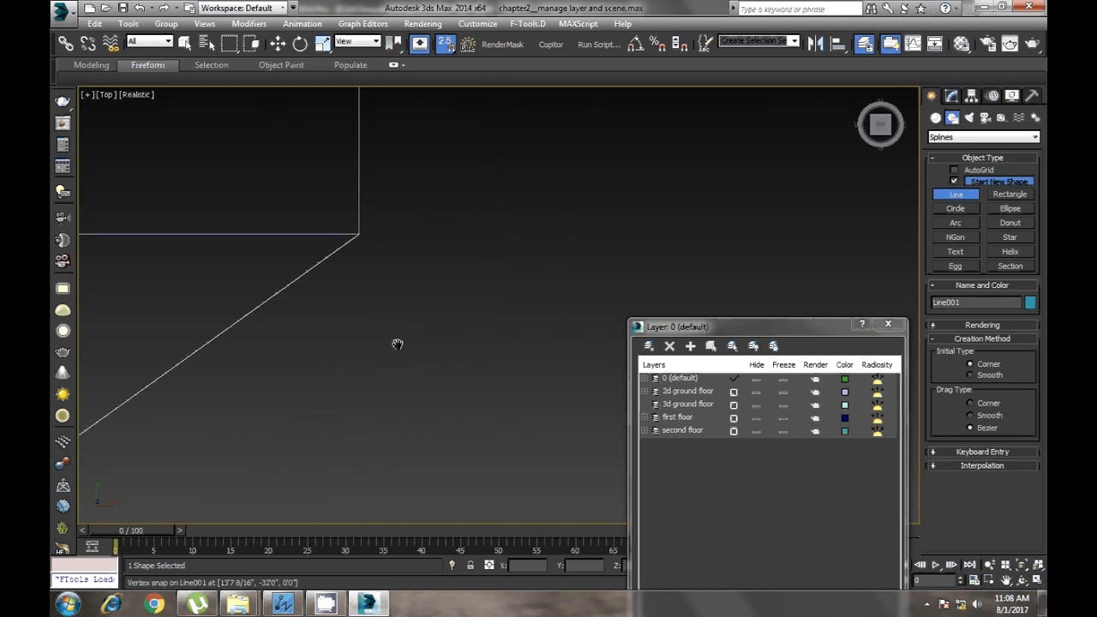
mouse_move(368, 286)
middle_mouse_down()
mouse_move(668, 445)
mouse_move(392, 318)
mouse_move(534, 386)
middle_mouse_up()
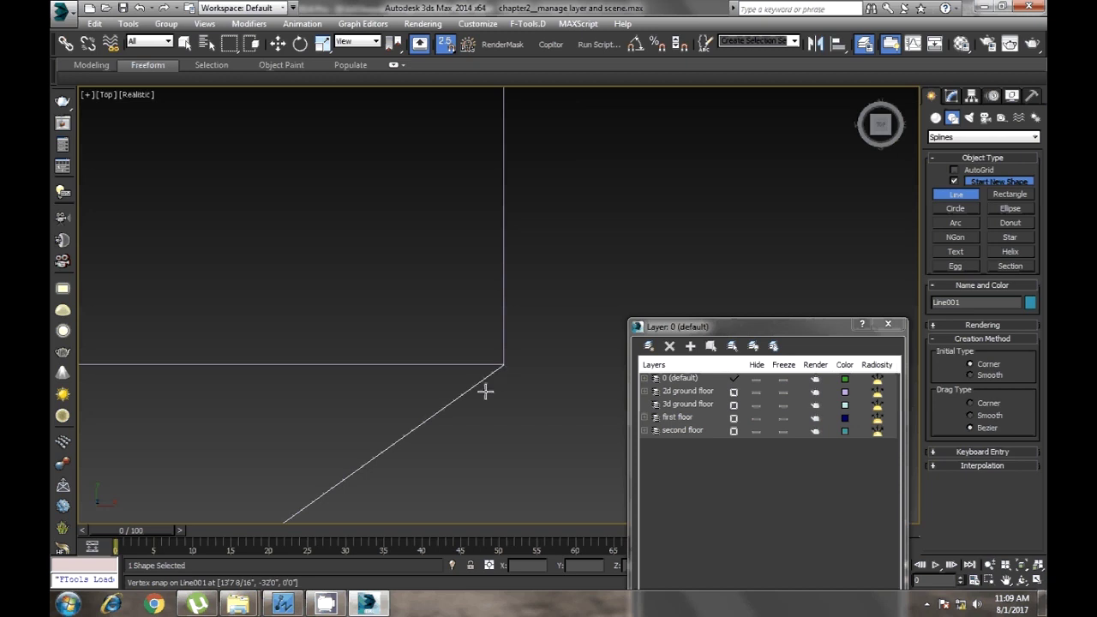
mouse_move(501, 409)
middle_mouse_down()
mouse_move(482, 443)
mouse_move(489, 485)
mouse_move(431, 355)
mouse_move(442, 356)
middle_mouse_up()
scroll(403, 360, "down", 2)
scroll(497, 367, "down", 2)
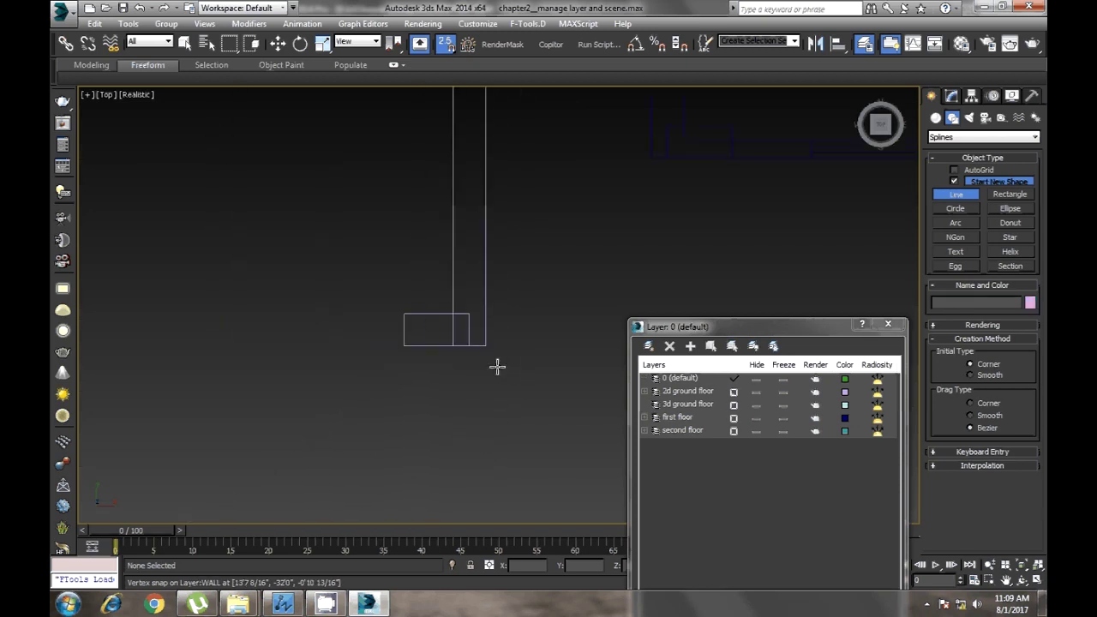
scroll(436, 431, "down", 3)
right_click(446, 43)
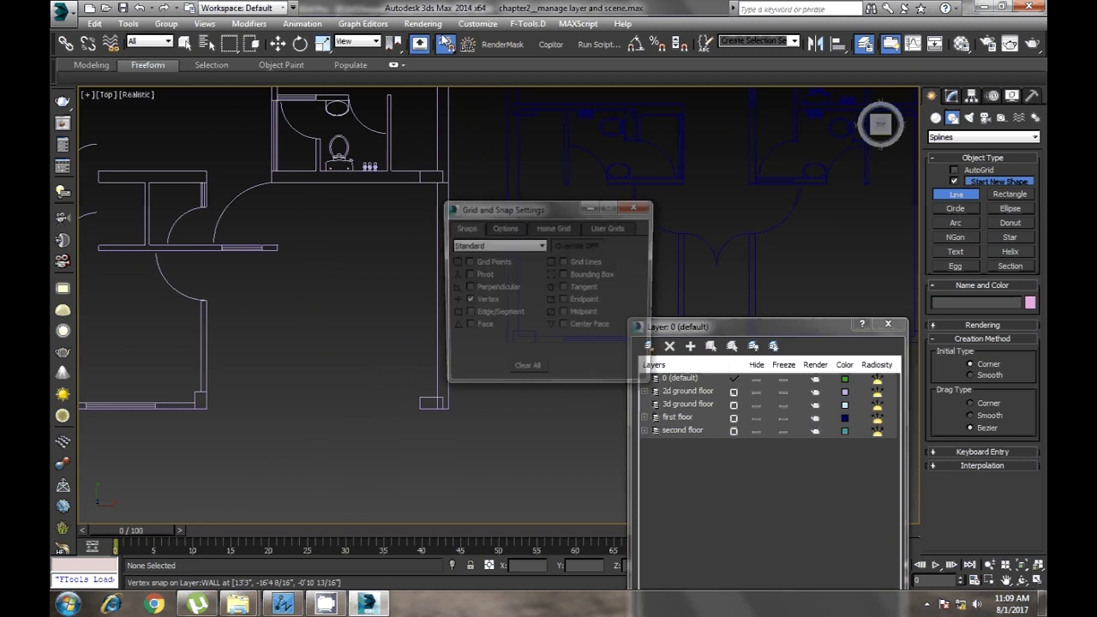
left_click_drag(238, 199, 237, 184)
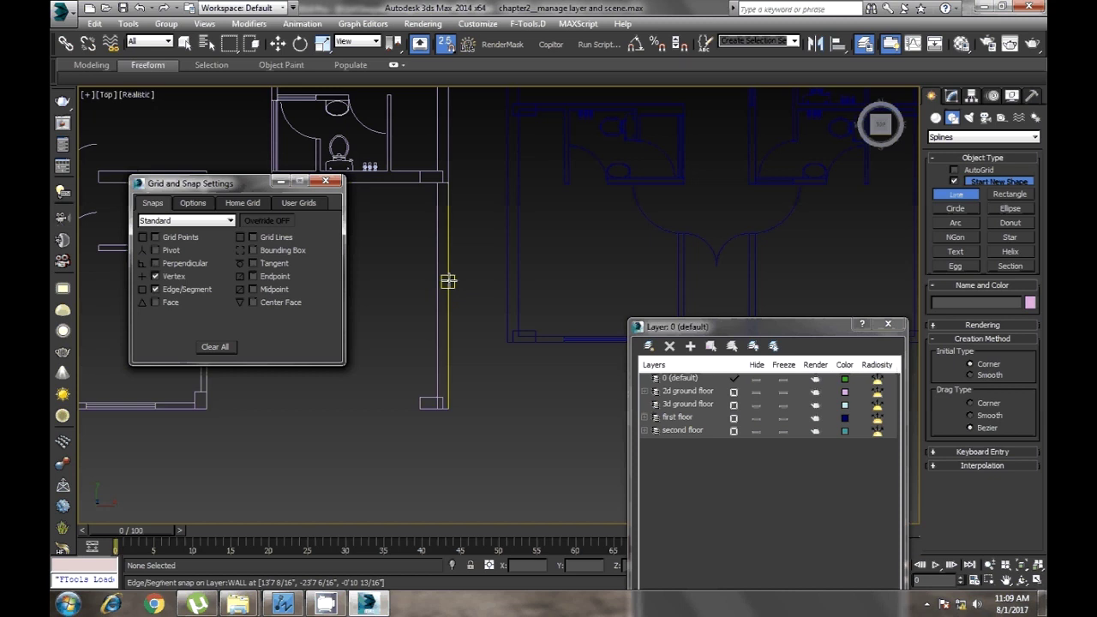
Try Grid Points snapping, then restore Vertex snapping and hide the grid again
left_click(166, 280)
left_click(178, 235)
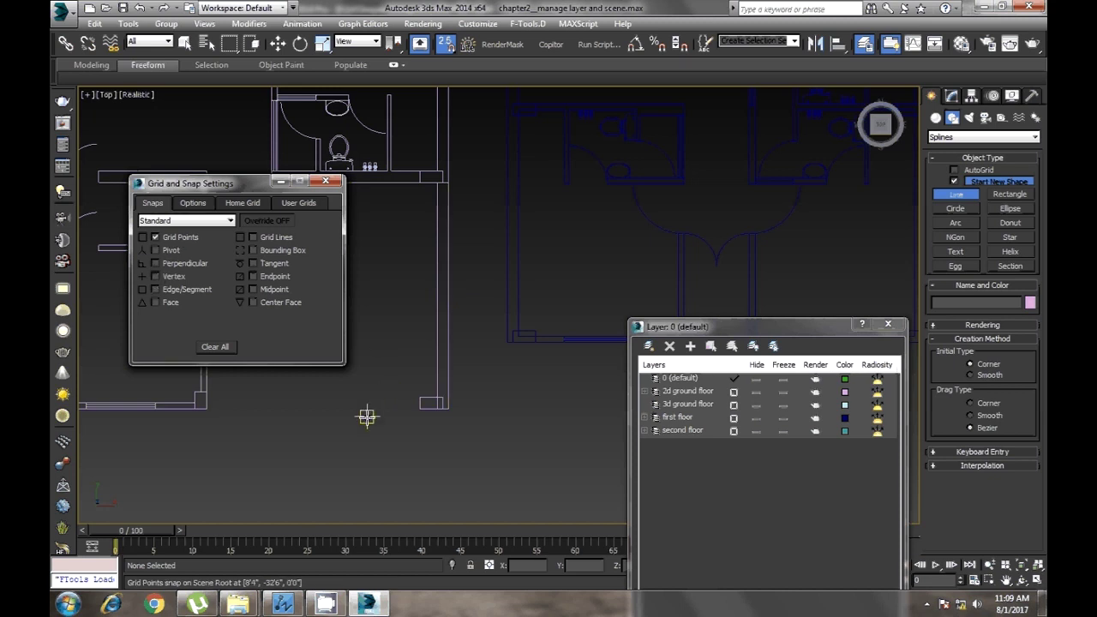
key("g")
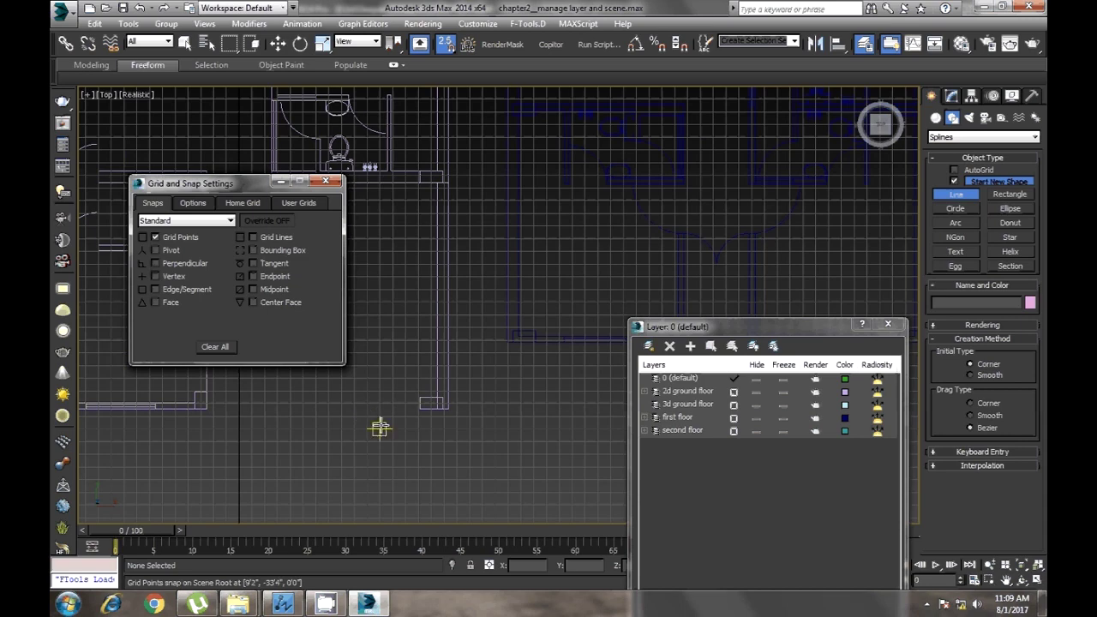
left_click(155, 276)
left_click(156, 237)
left_click(330, 182)
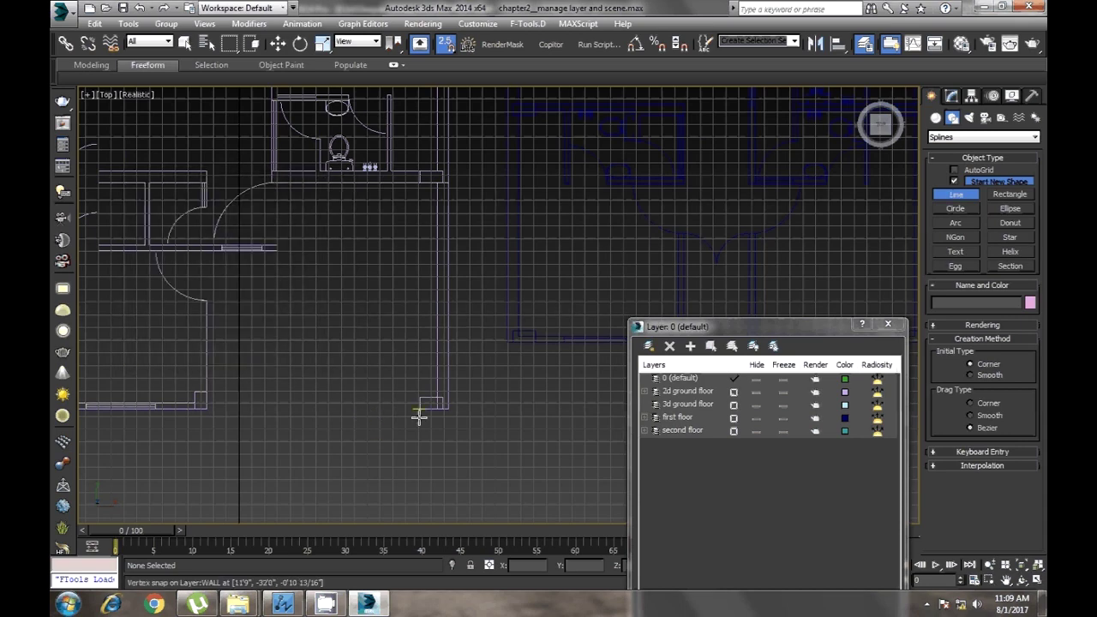
key("g")
Start a line at the lower wall corner with a vertex at the bathroom wall corner
scroll(453, 423, "up", 2)
scroll(477, 452, "up", 2)
middle_click_drag(477, 453, 486, 492)
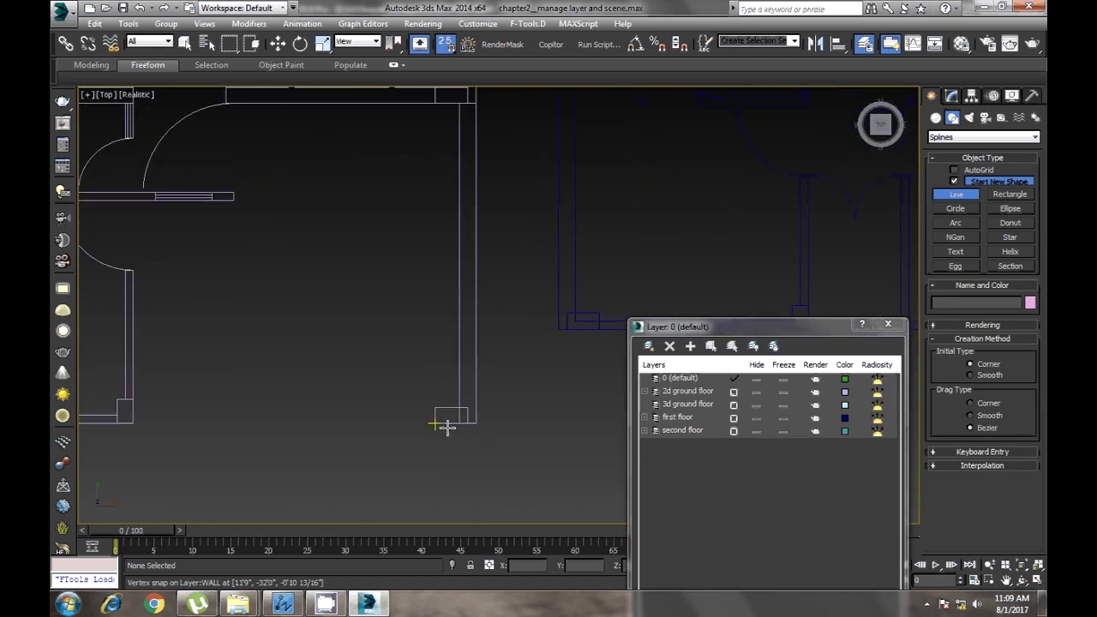
left_click(476, 422)
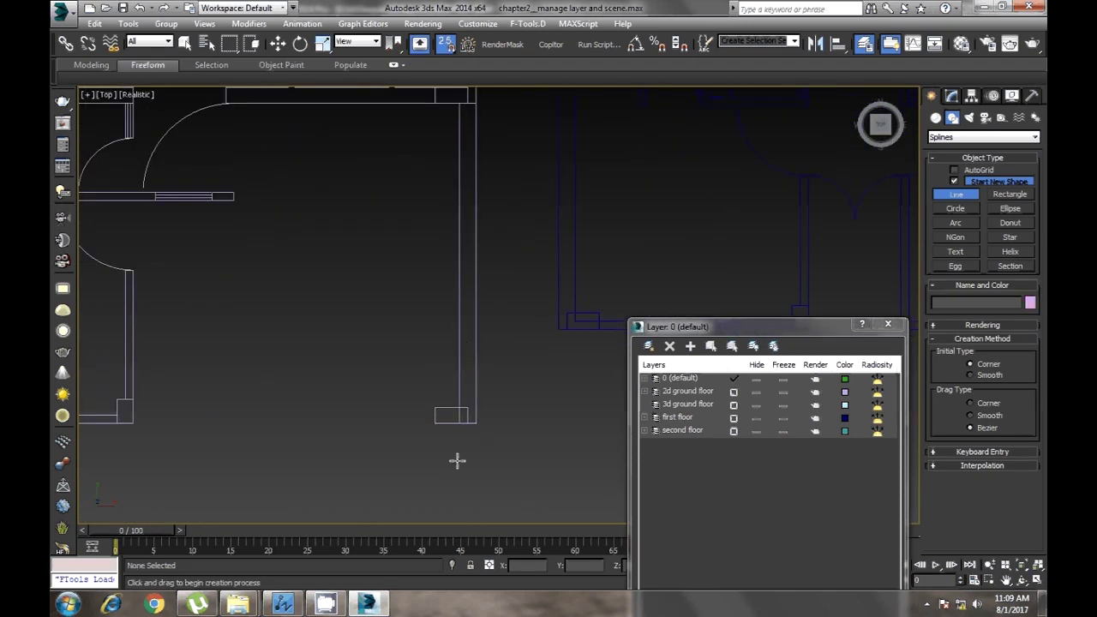
middle_click_drag(480, 212, 517, 351)
left_click(510, 289)
middle_click_drag(284, 303, 395, 305)
scroll(395, 305, "up", 3)
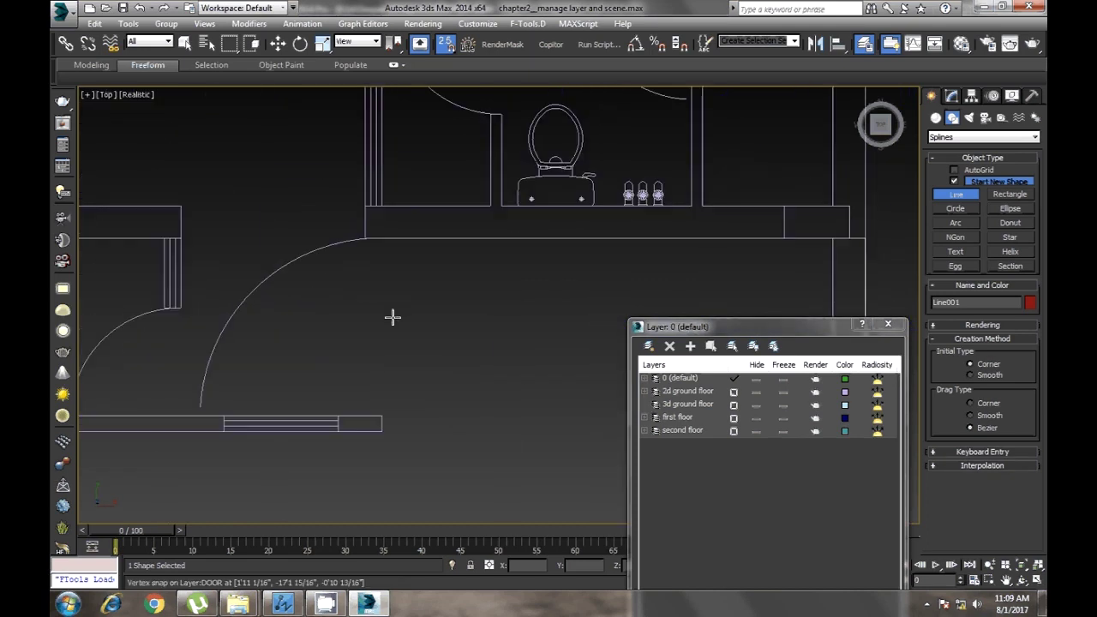
scroll(337, 191, "down", 3)
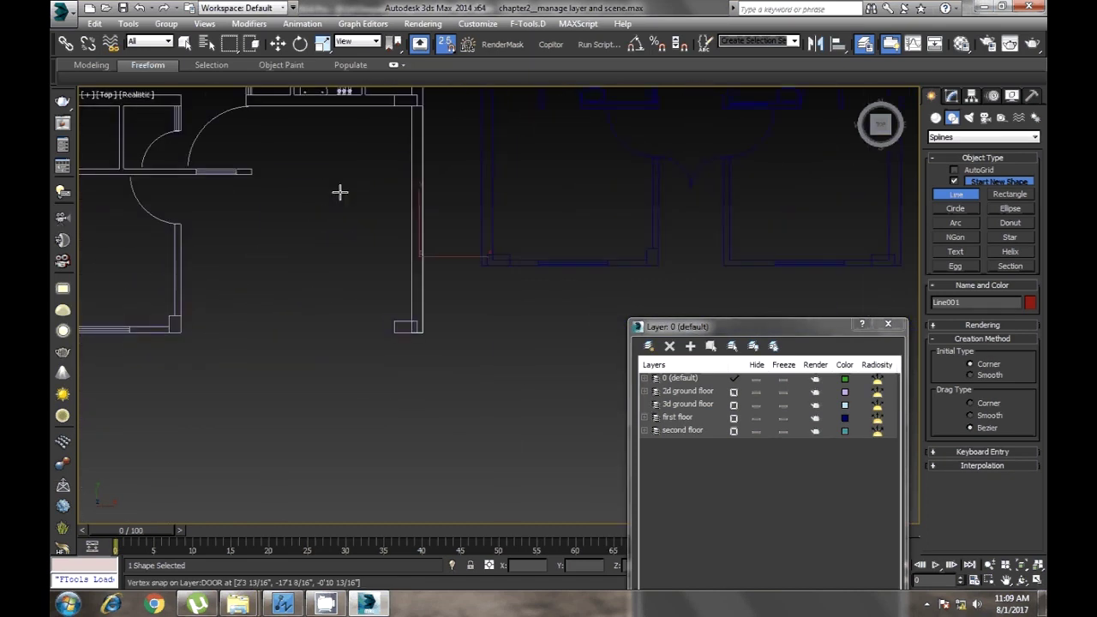
middle_click_drag(338, 191, 431, 345)
Redraw the wall line from the lower corner up the right wall to the door jamb
key("w")
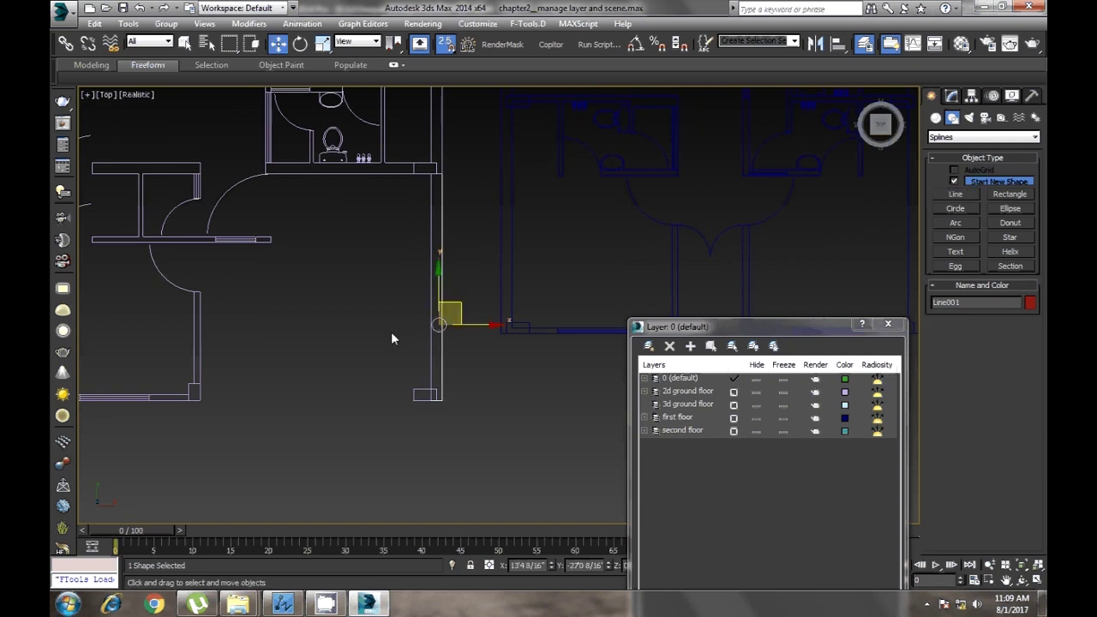
left_click(500, 436)
right_click(502, 425)
left_click(519, 382)
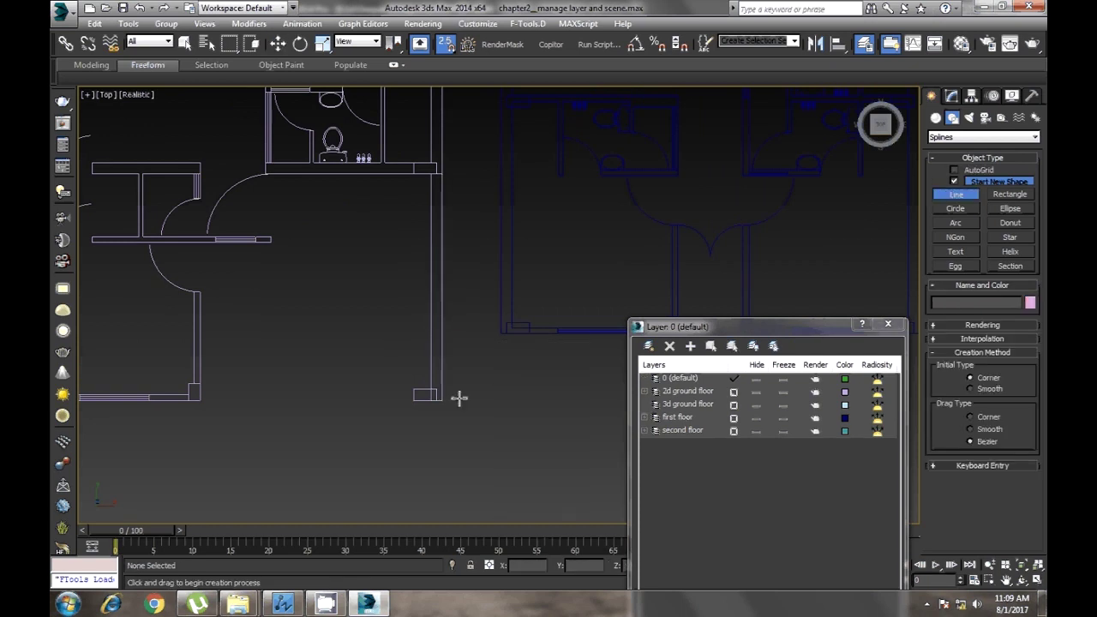
left_click(431, 399)
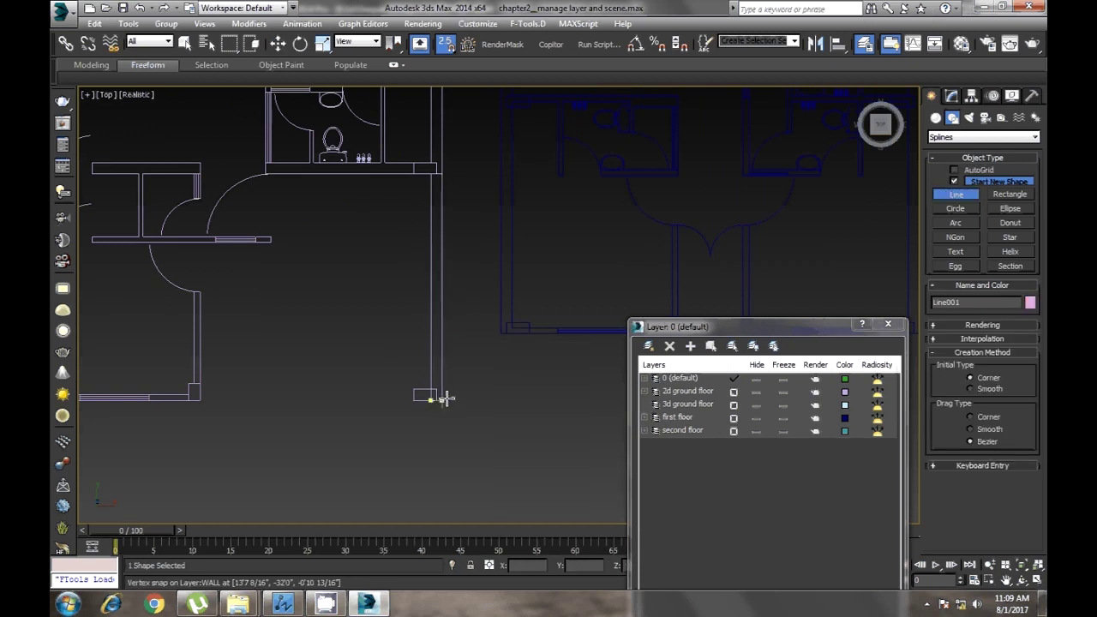
left_click(442, 173)
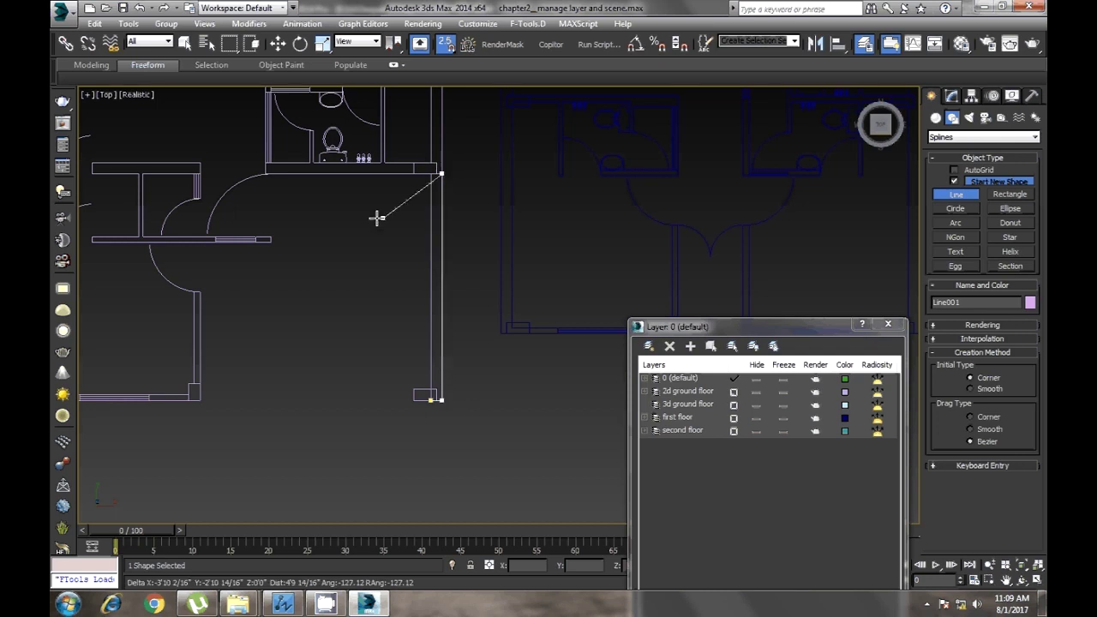
left_click(273, 174)
right_click(272, 174)
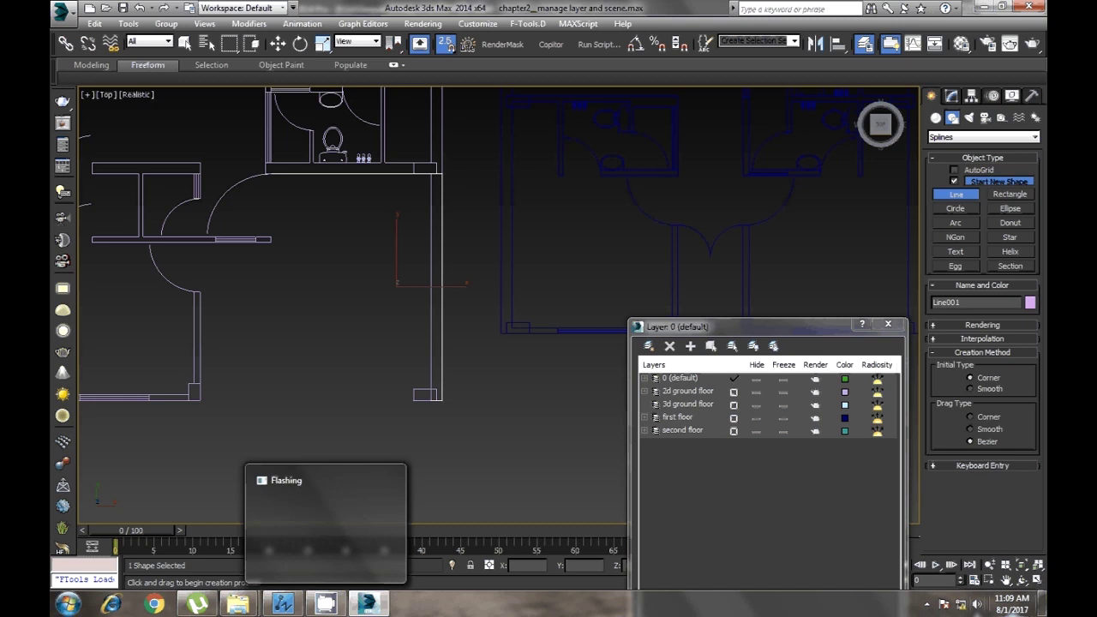
Choose an option from a program's menu among the taskbar's hidden tray icons
left_click(927, 605)
right_click(892, 534)
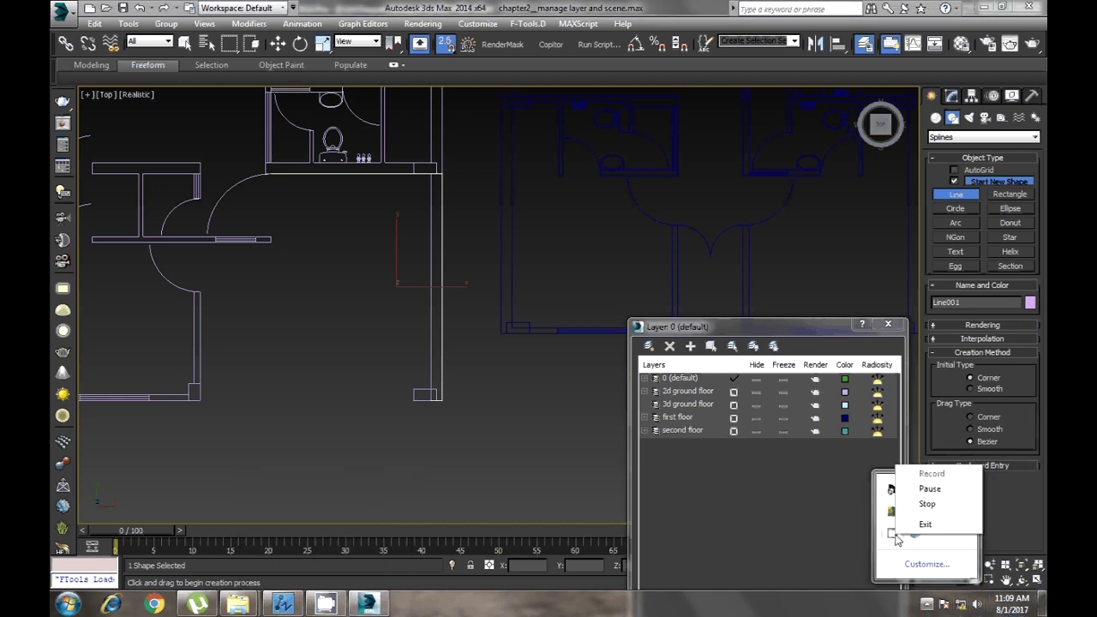
left_click(923, 489)
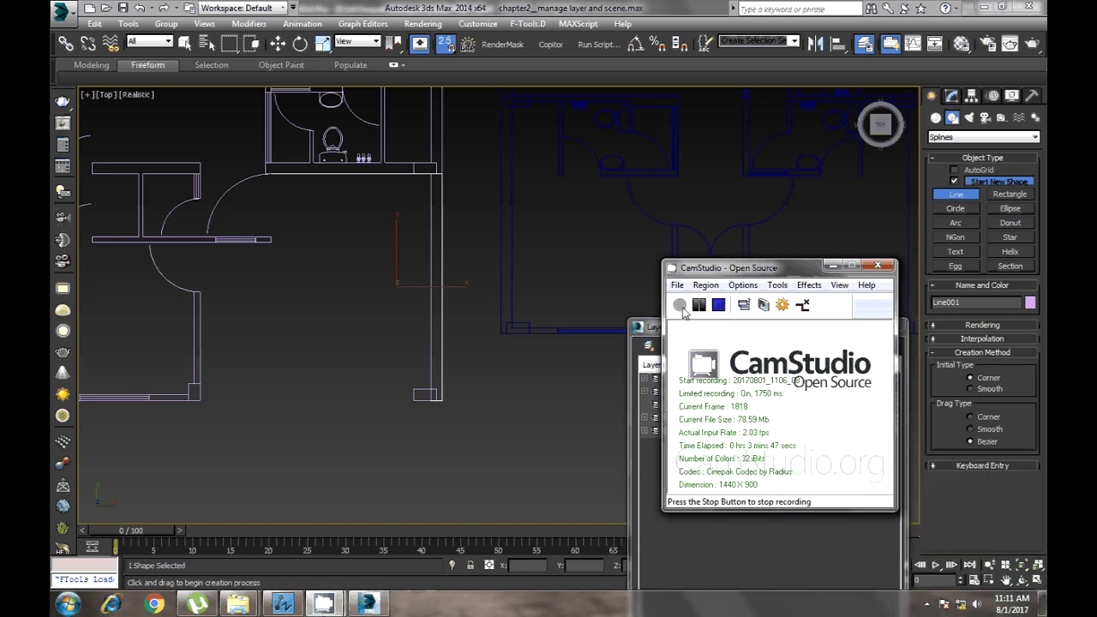
left_click(719, 305)
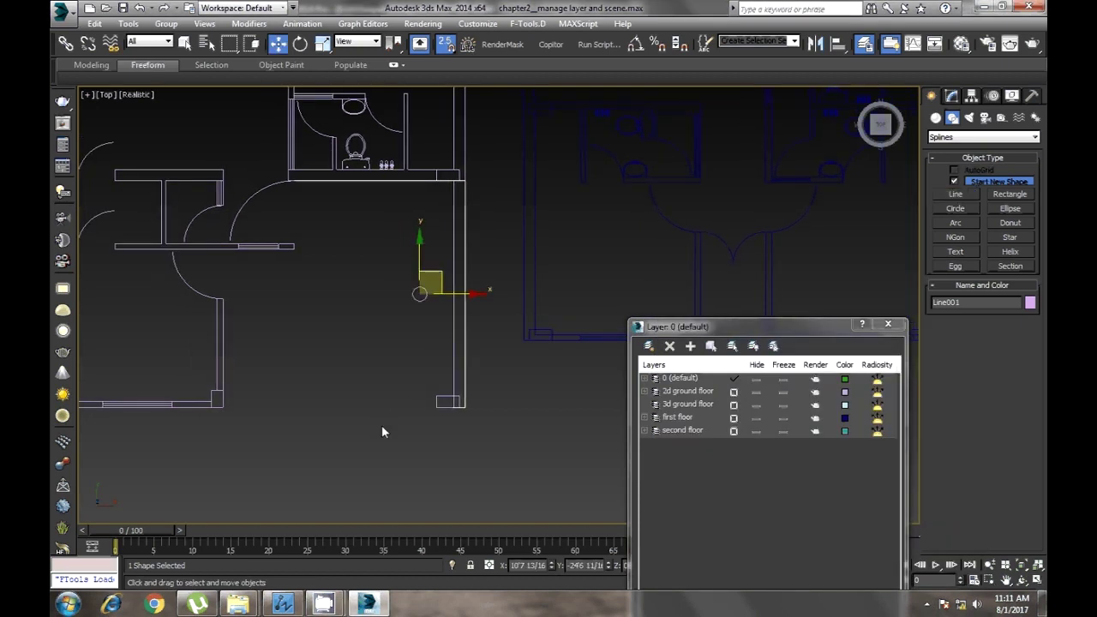
Start a new line at the wall's bottom corner and run it up the side wall
left_click(382, 431)
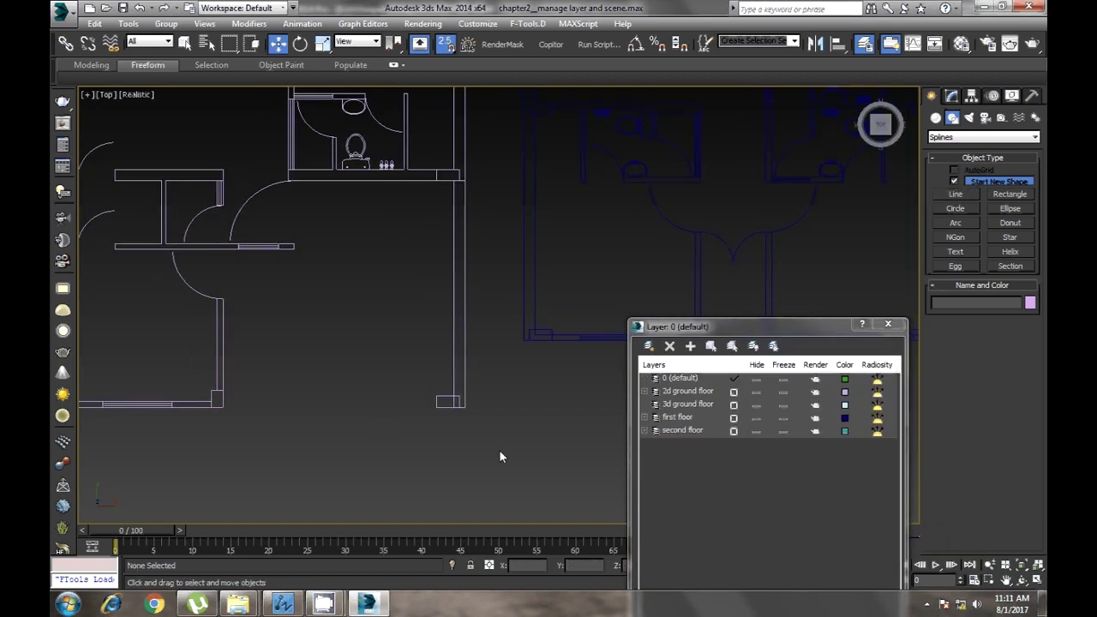
left_click(955, 194)
left_click(436, 407)
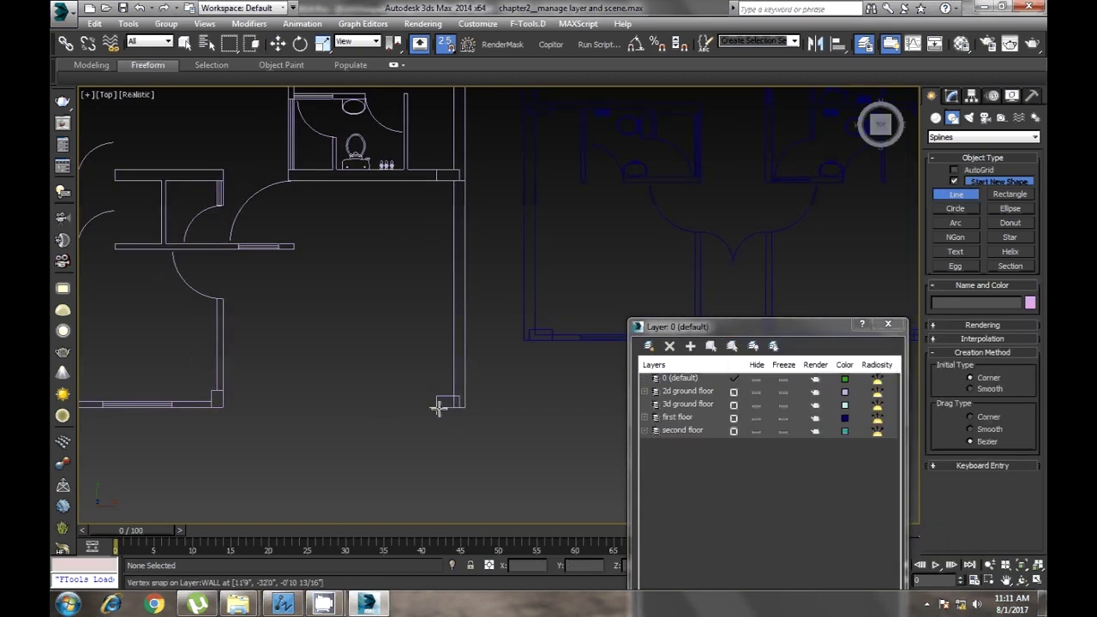
left_click(463, 406)
left_click(463, 181)
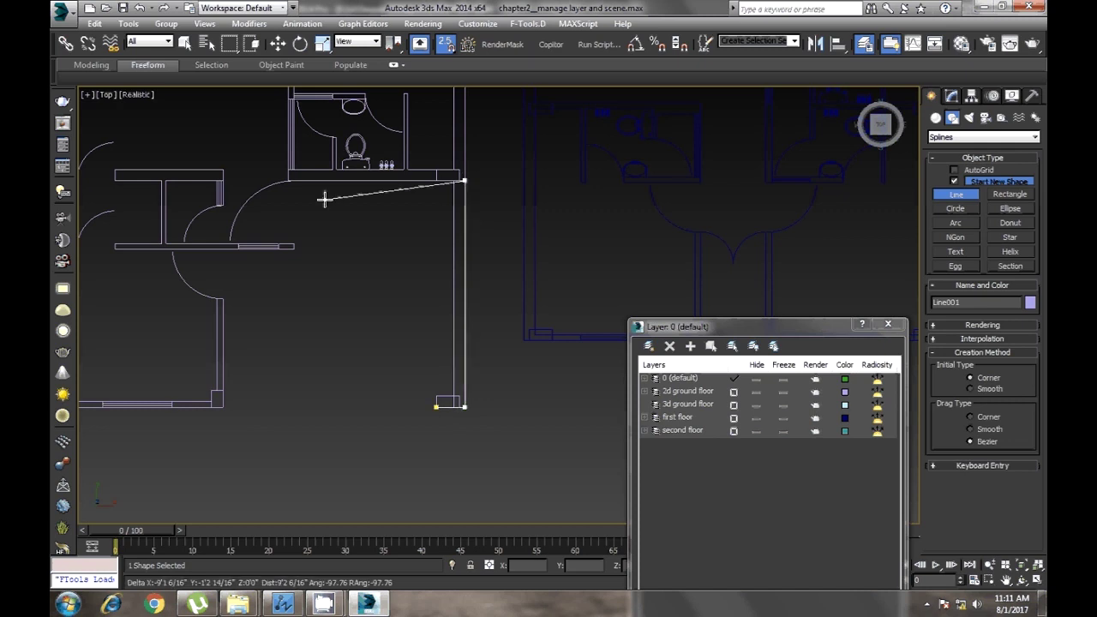
Continue the line past the bathroom door jamb and along the window edges
middle_click_drag(292, 210, 352, 249)
scroll(352, 249, "up", 4)
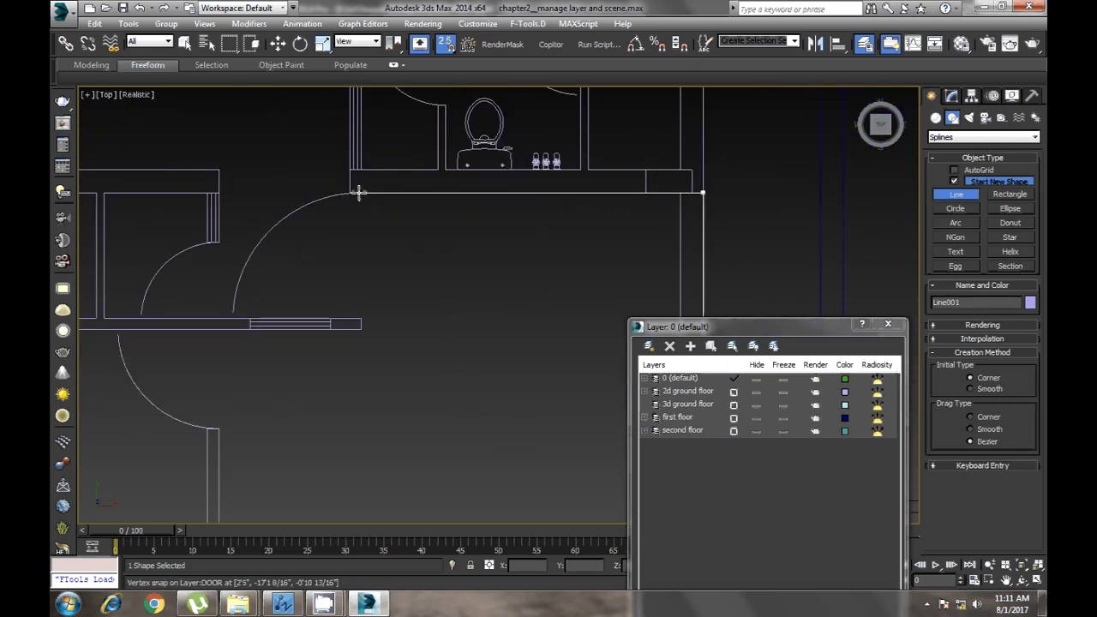
left_click(360, 194)
left_click(360, 319)
left_click(360, 329)
left_click(330, 329)
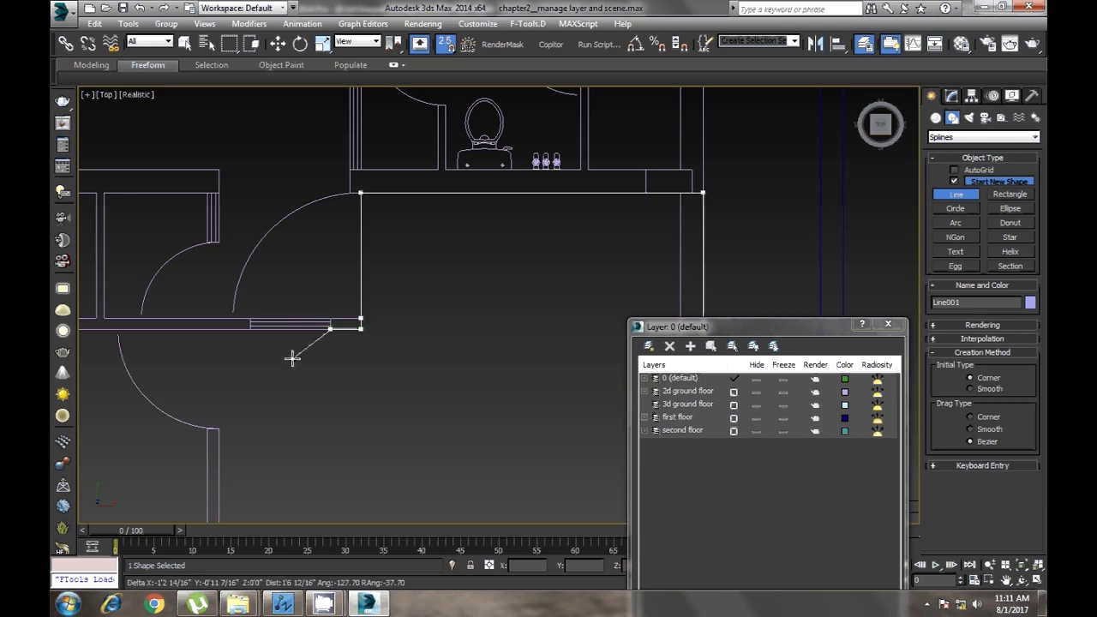
left_click(250, 330)
mouse_move(249, 338)
middle_mouse_down()
mouse_move(445, 283)
mouse_move(428, 232)
middle_mouse_up()
left_click(416, 240)
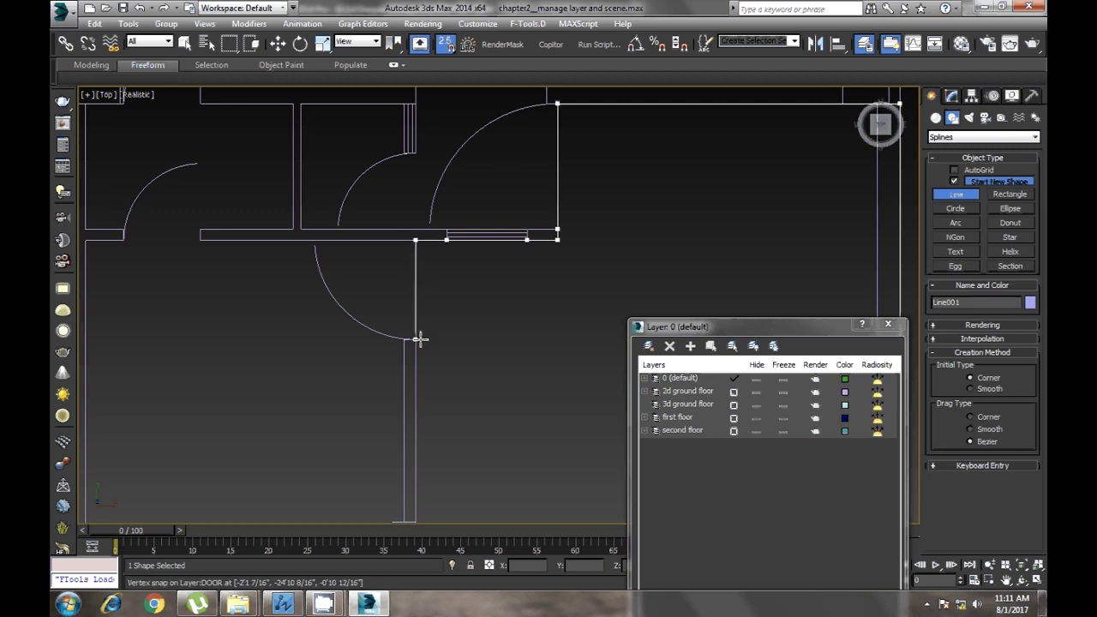
Extend the line to the window end and the plan's bottom-left corner
middle_click_drag(429, 441, 419, 294)
left_click(313, 300)
middle_click_drag(316, 304, 490, 314)
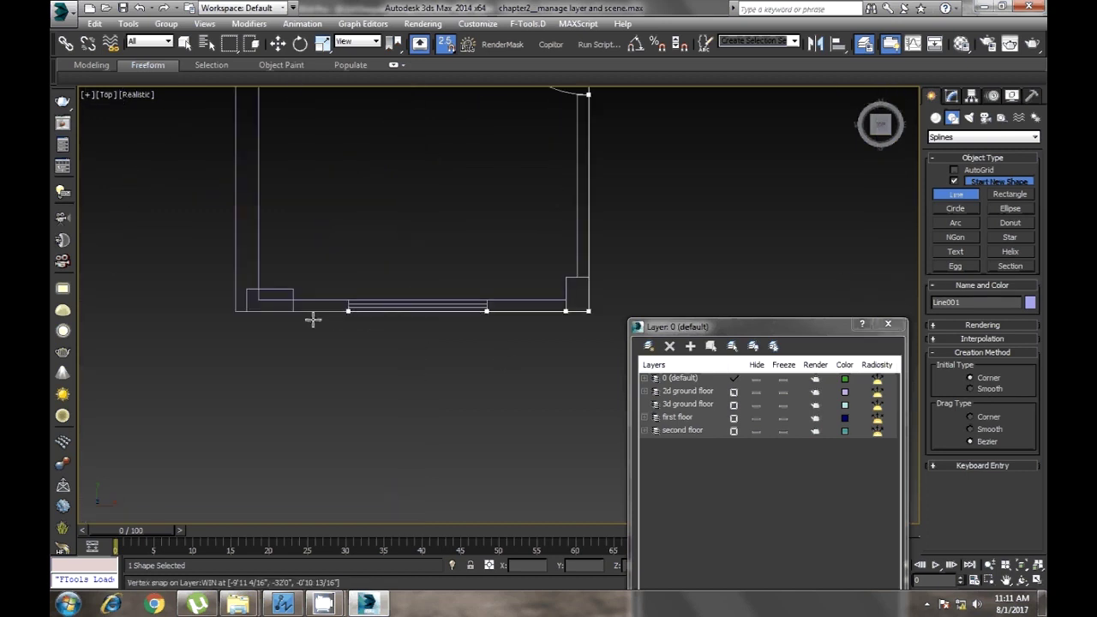
left_click(235, 311)
mouse_move(277, 252)
middle_mouse_down()
mouse_move(328, 406)
mouse_move(258, 206)
middle_mouse_up()
scroll(327, 407, "down", 5)
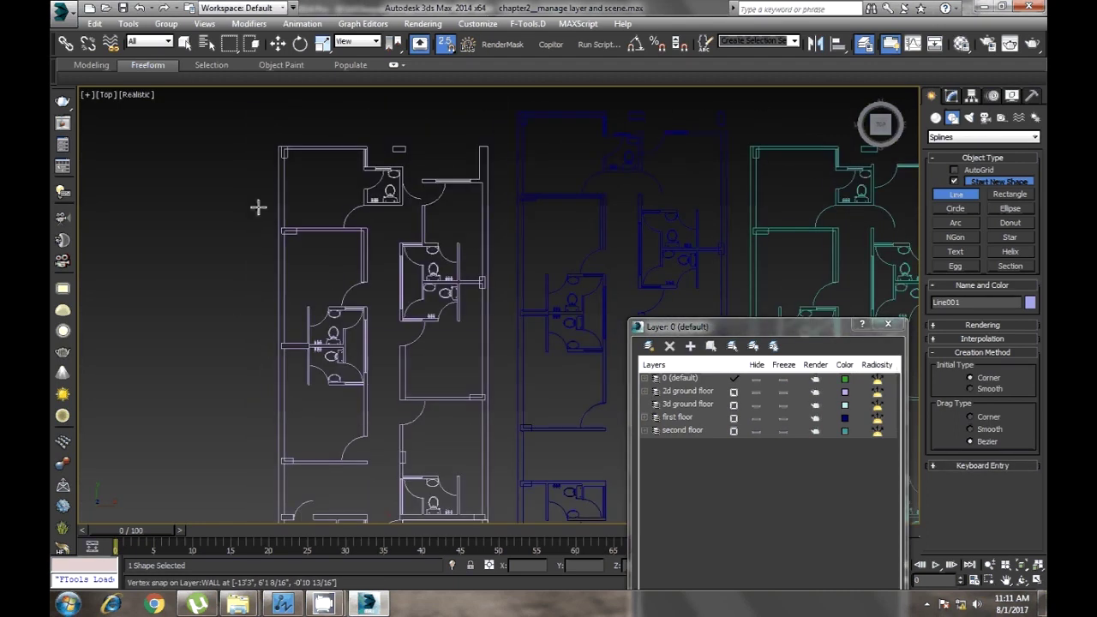
mouse_move(275, 345)
middle_mouse_down()
mouse_move(294, 360)
mouse_move(344, 333)
middle_mouse_up()
Move the traced Line001 shape into place on the floor plan
key("w")
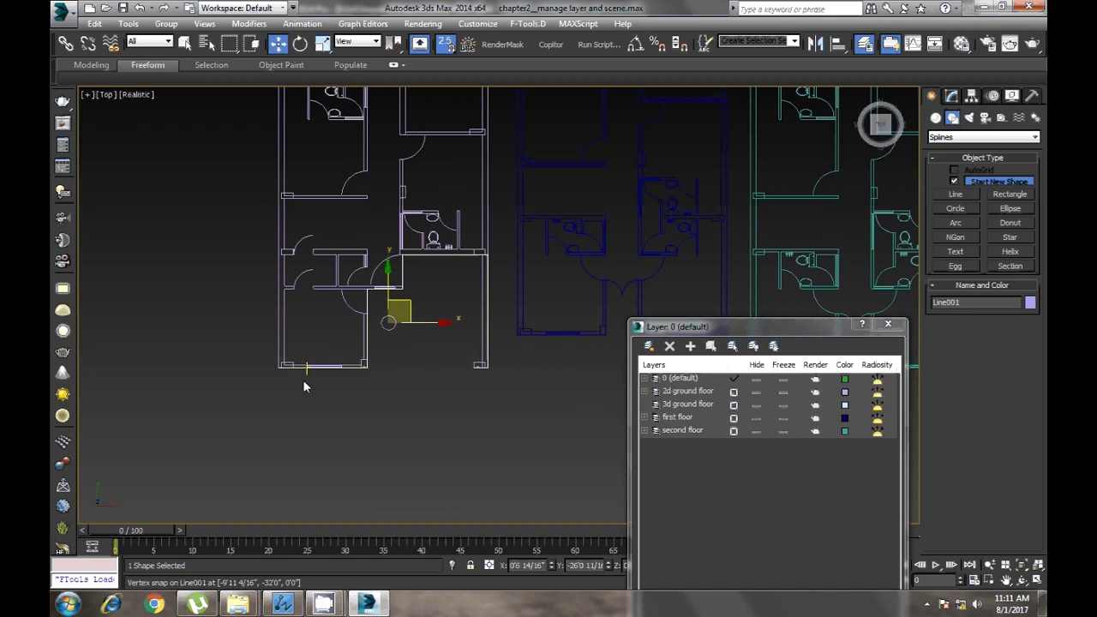
scroll(495, 414, "down", 2)
middle_click_drag(501, 422, 436, 391)
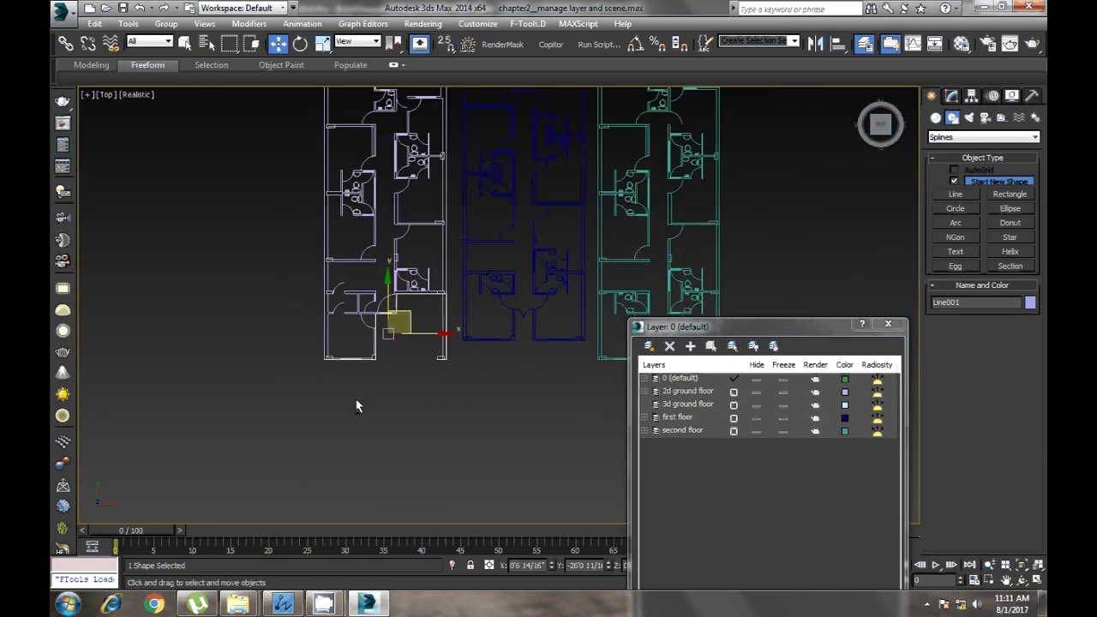
scroll(383, 360, "up", 3)
mouse_move(426, 308)
left_mouse_down()
mouse_move(513, 308)
mouse_move(432, 308)
left_mouse_up()
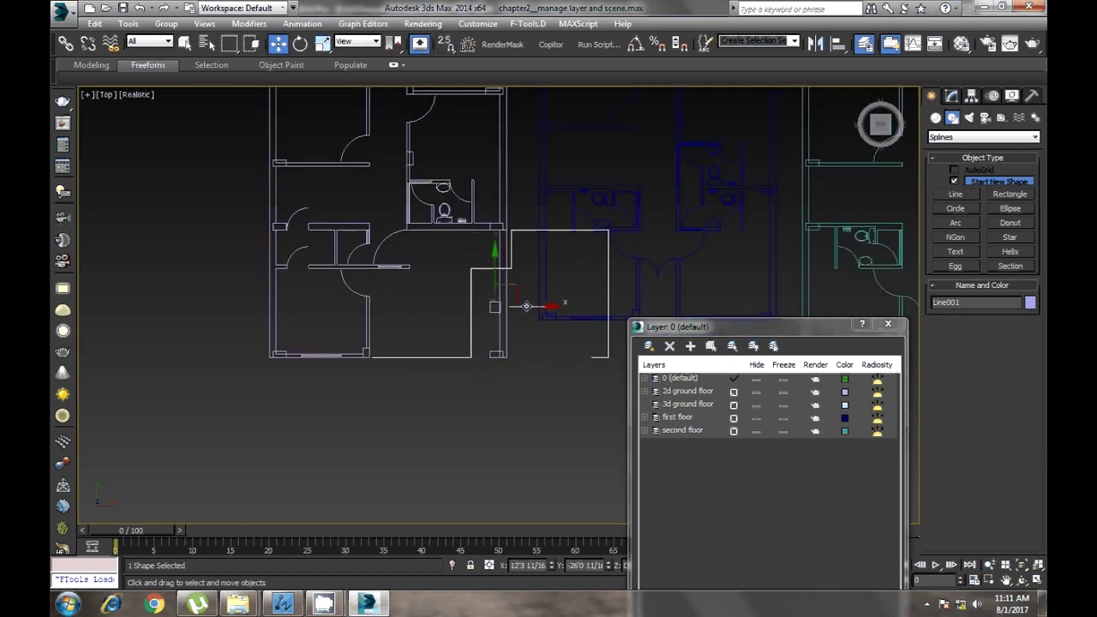
middle_click_drag(454, 315, 466, 330)
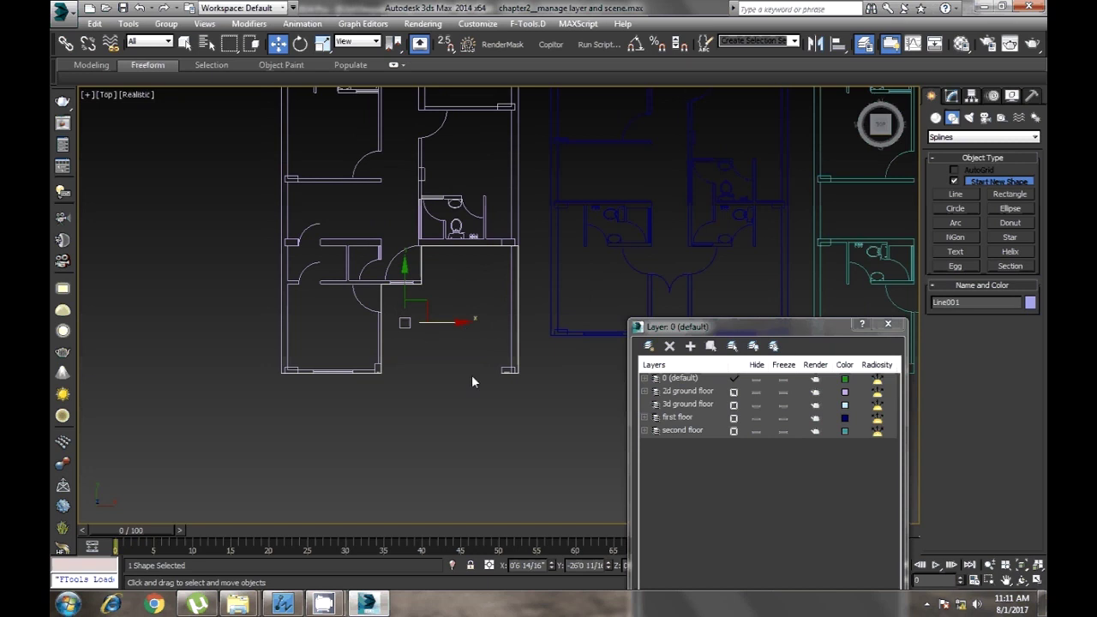
scroll(518, 428, "up", 4)
scroll(522, 404, "down", 2)
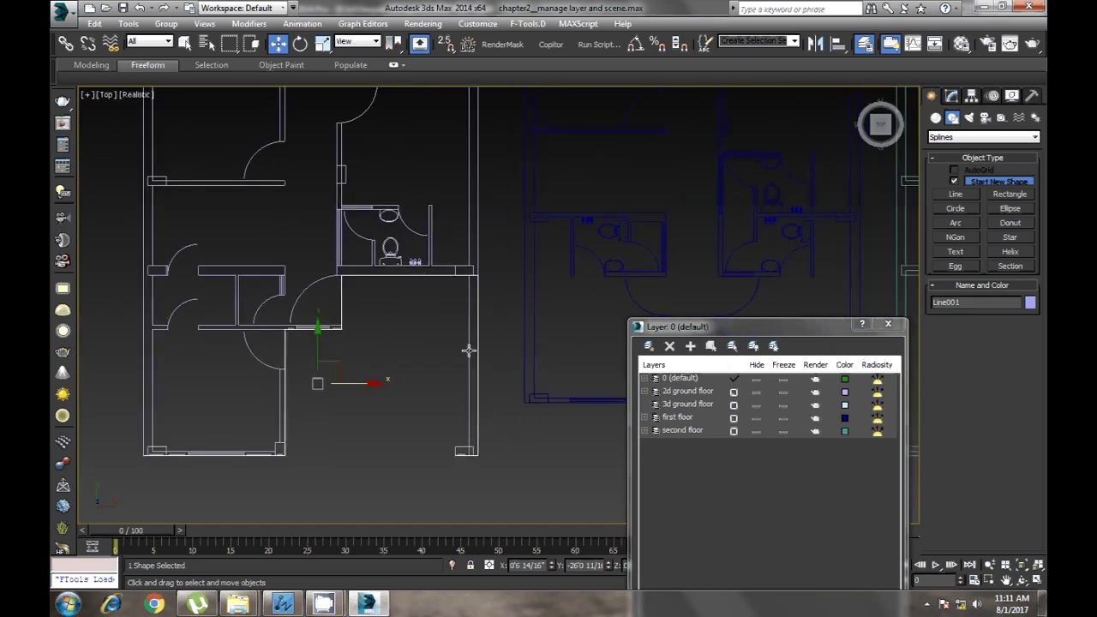
middle_click_drag(287, 412, 429, 401)
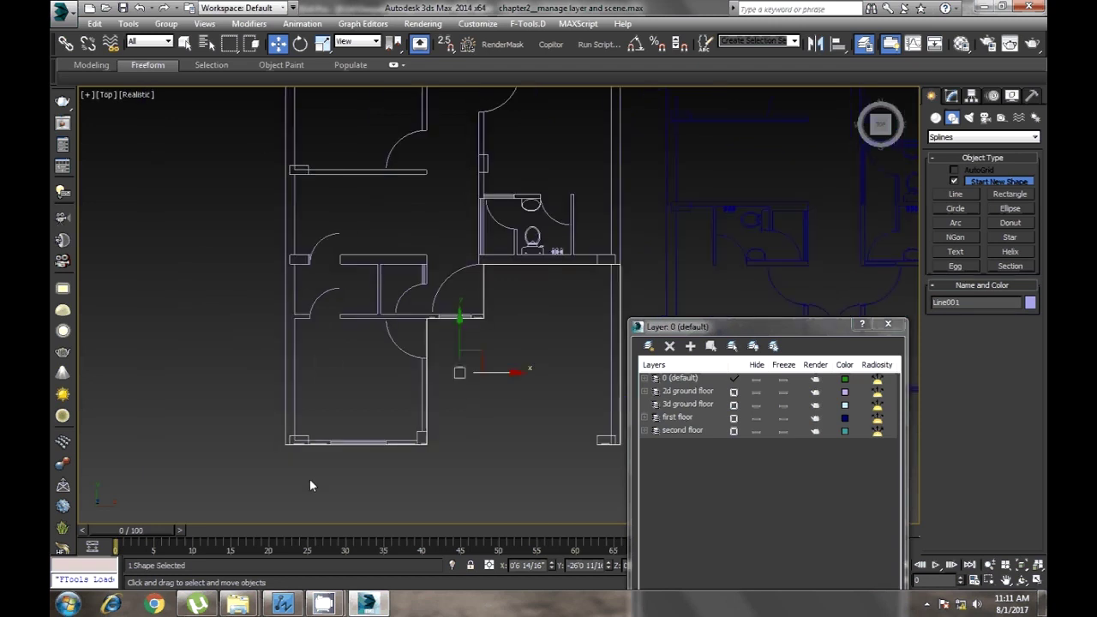
Add Line001 to the 3d ground floor layer and check it is listed there
right_click(511, 400)
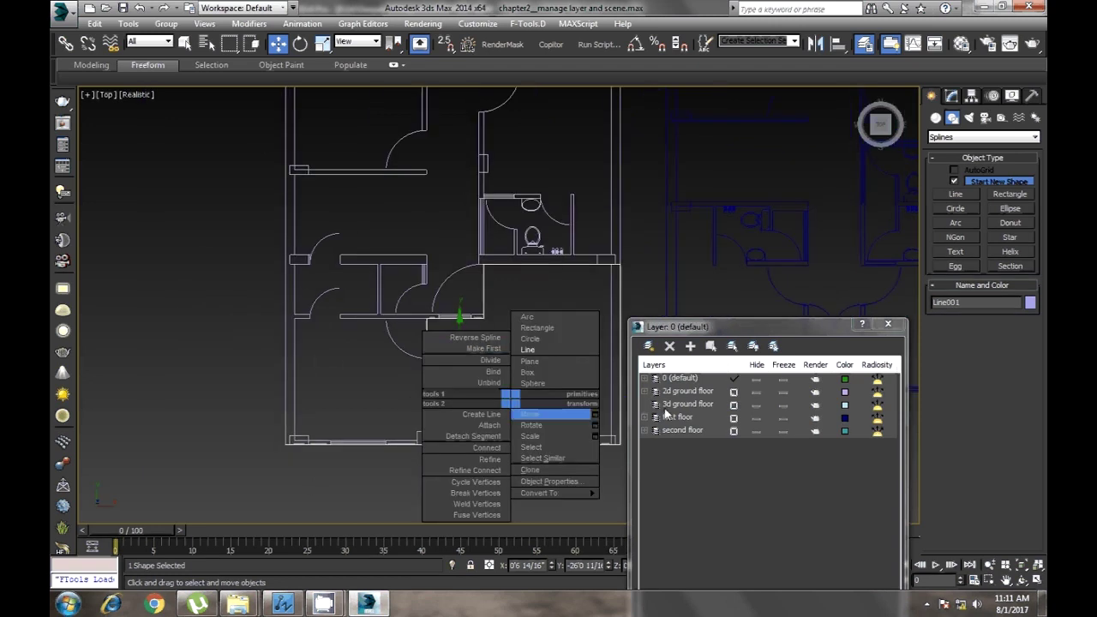
left_click_drag(709, 337, 745, 337)
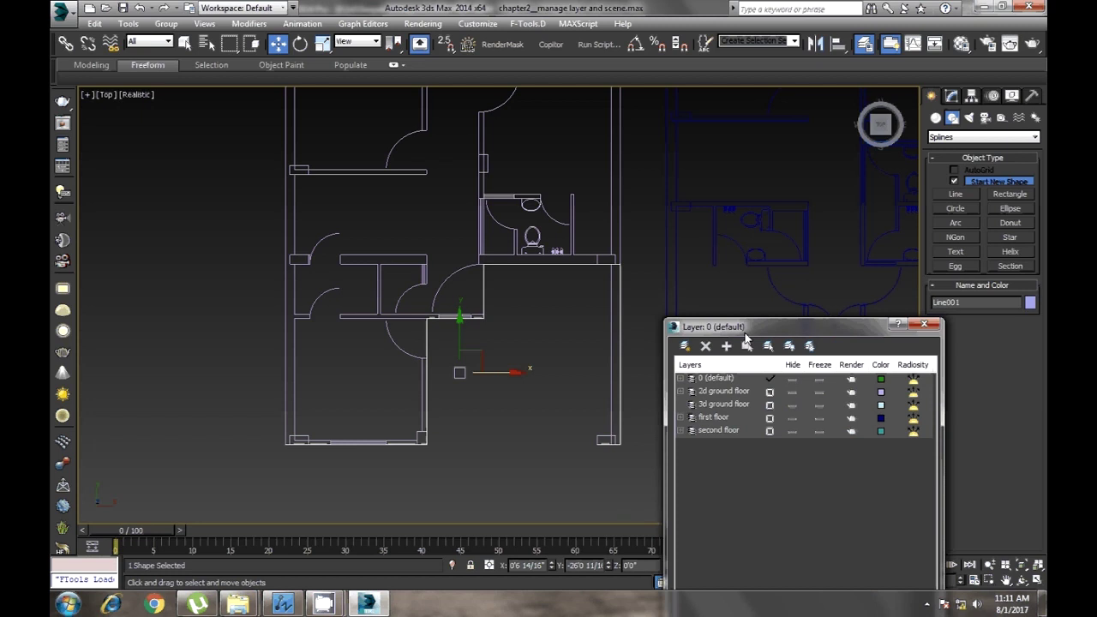
left_click(718, 408)
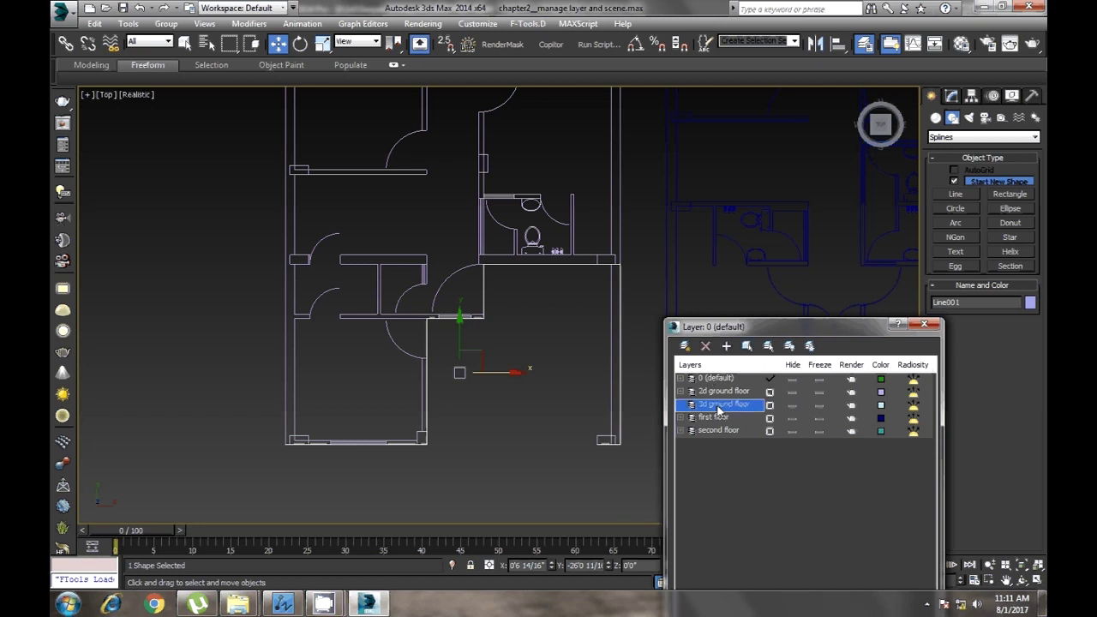
middle_click_drag(372, 393, 364, 376)
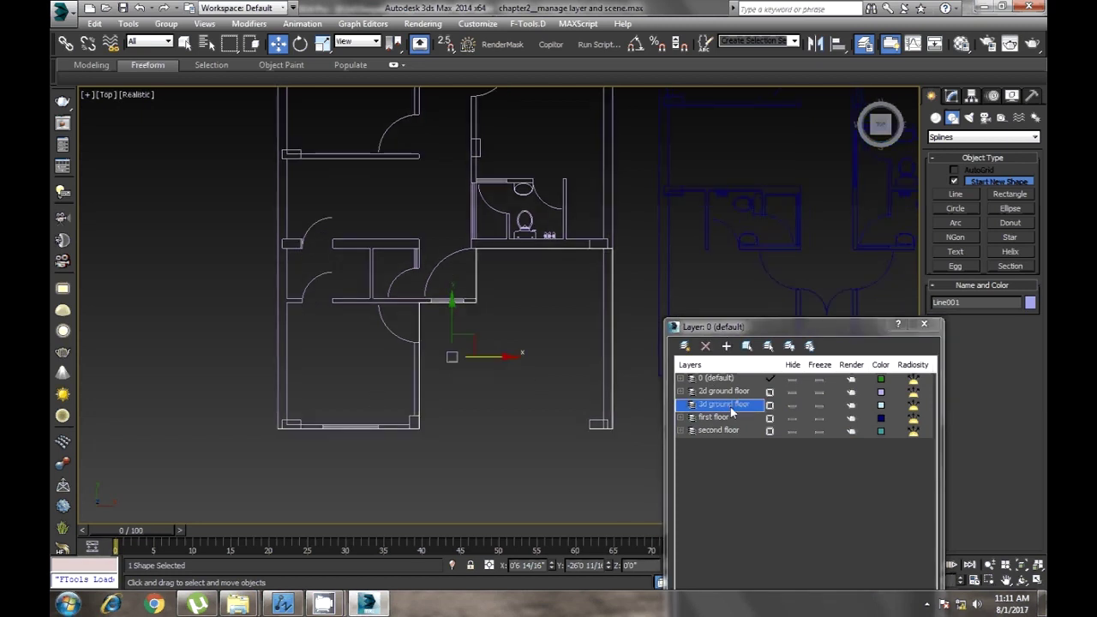
right_click(731, 412)
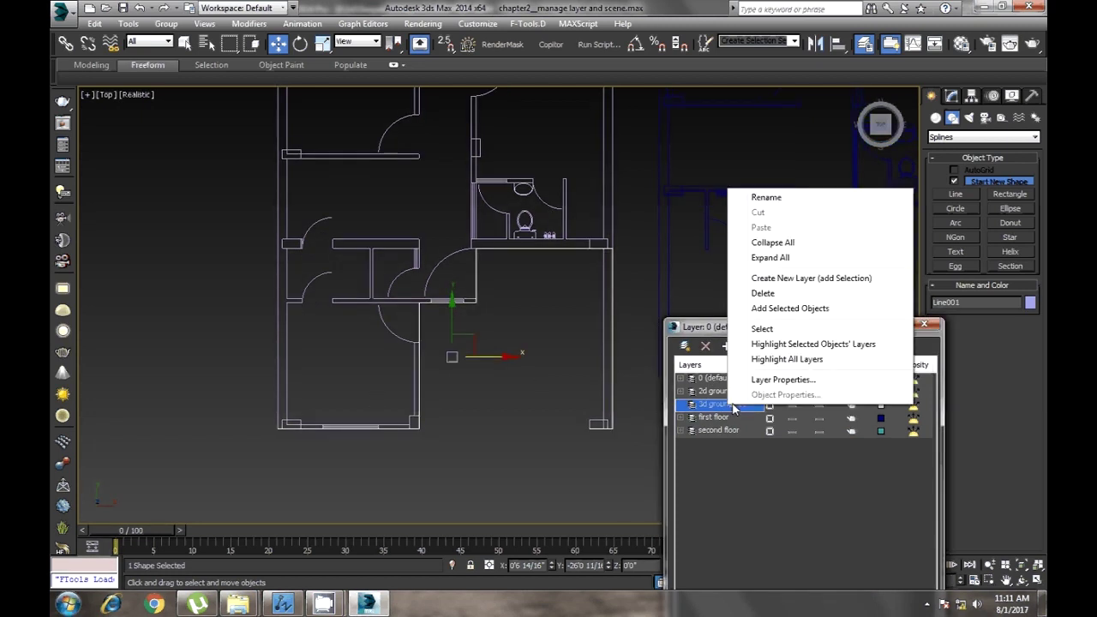
left_click(774, 309)
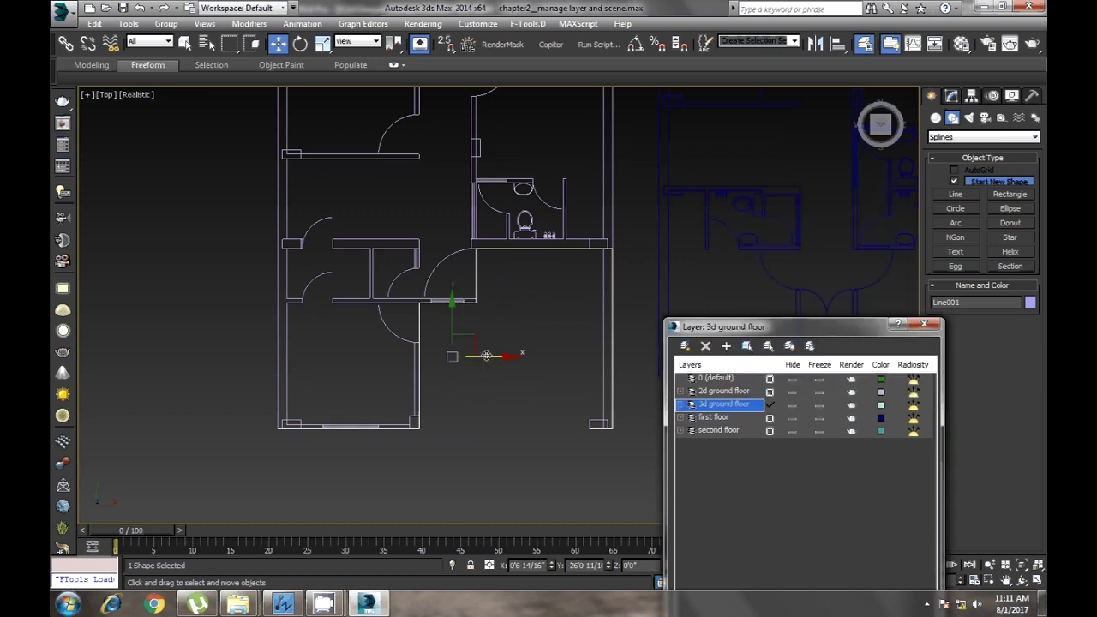
left_click(680, 406)
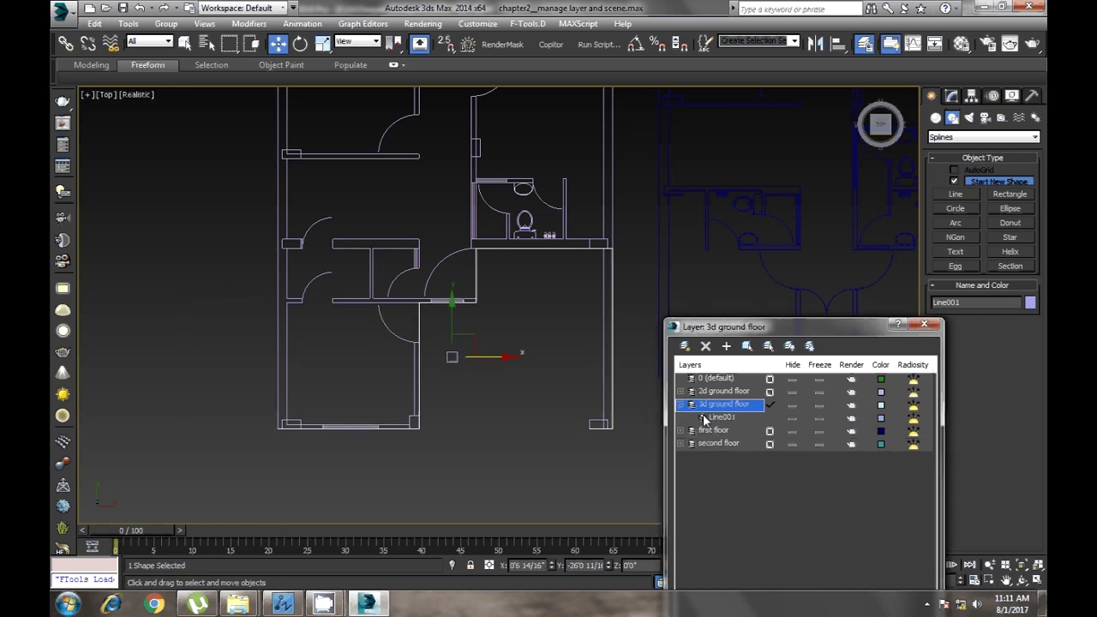
left_click(680, 406)
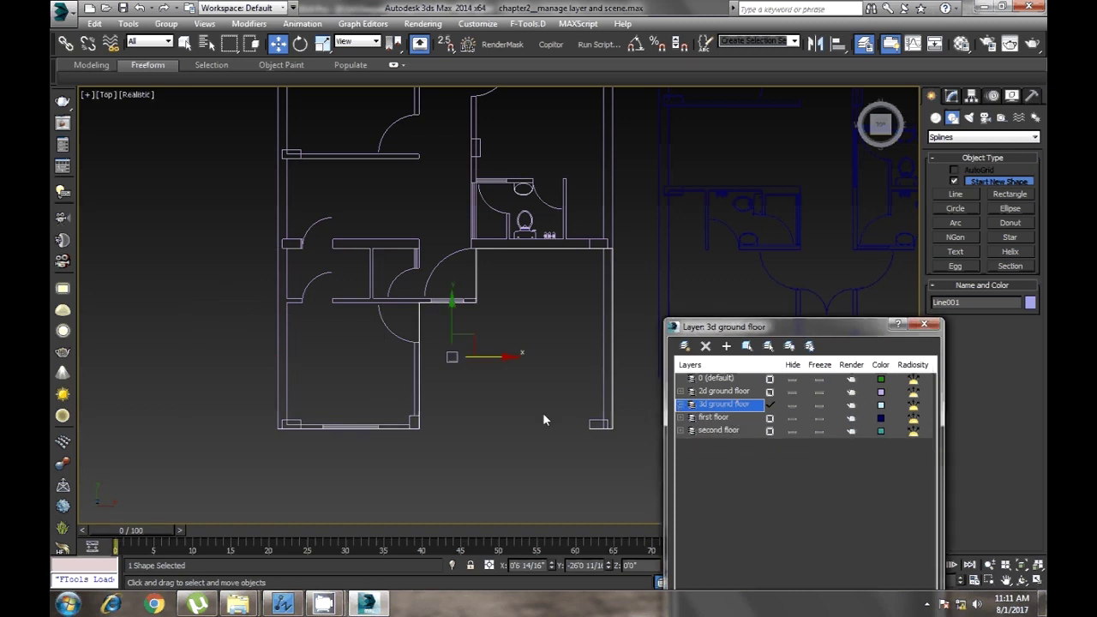
With 2.5 snap on, draw a trial line to the building's top-left corner, then cancel it
middle_click_drag(543, 412, 504, 407)
right_click(461, 410)
left_click(503, 353)
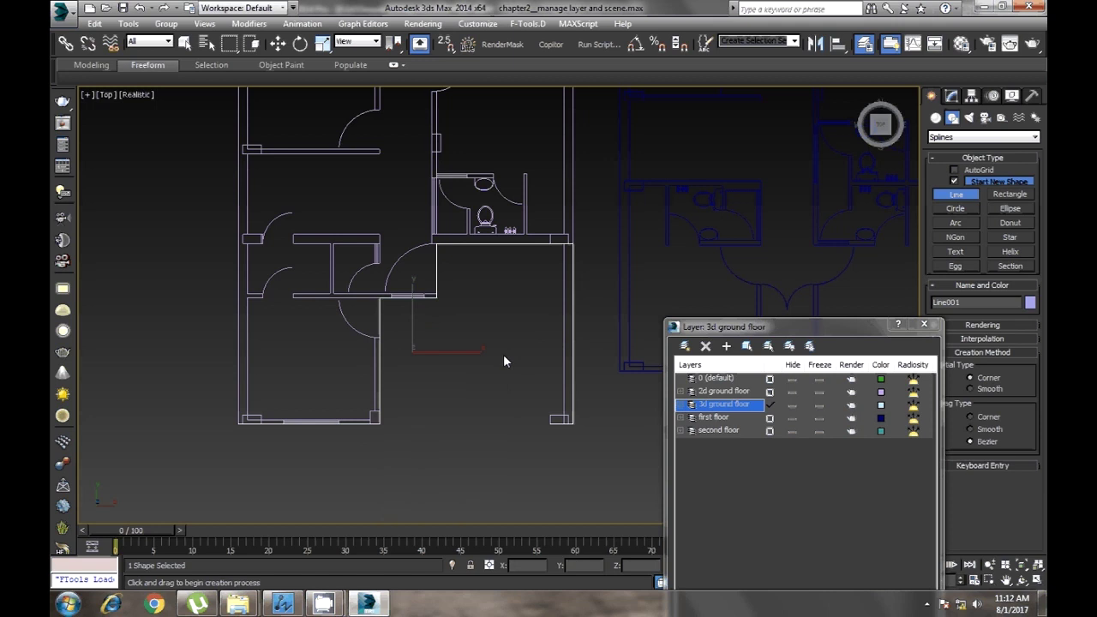
key("s")
left_click(239, 417)
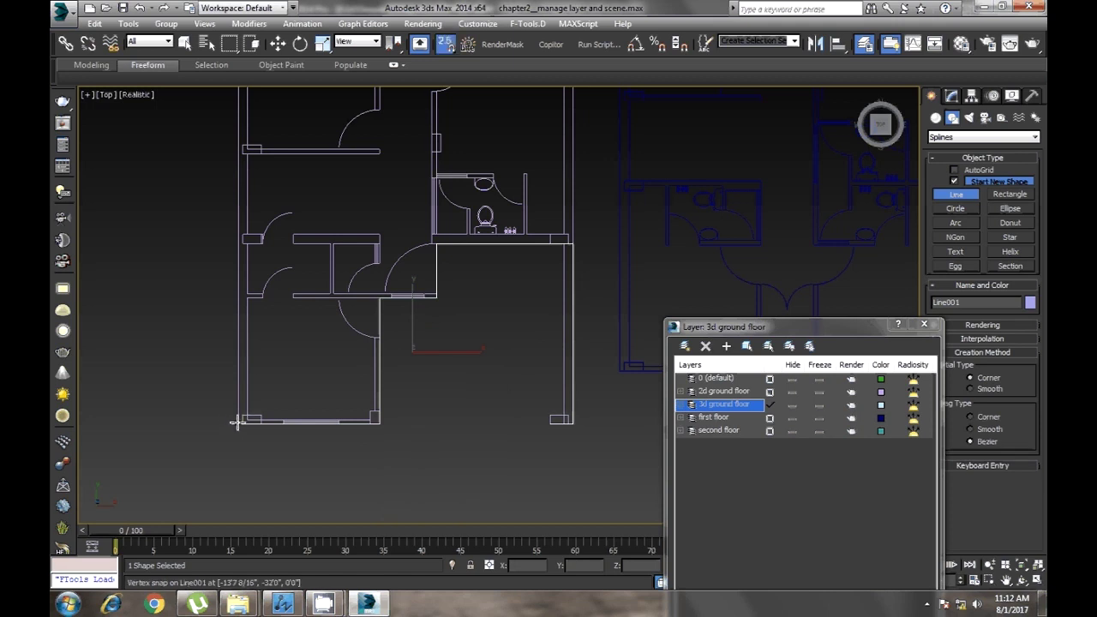
mouse_move(160, 166)
middle_mouse_down()
mouse_move(283, 437)
mouse_move(299, 309)
middle_mouse_up()
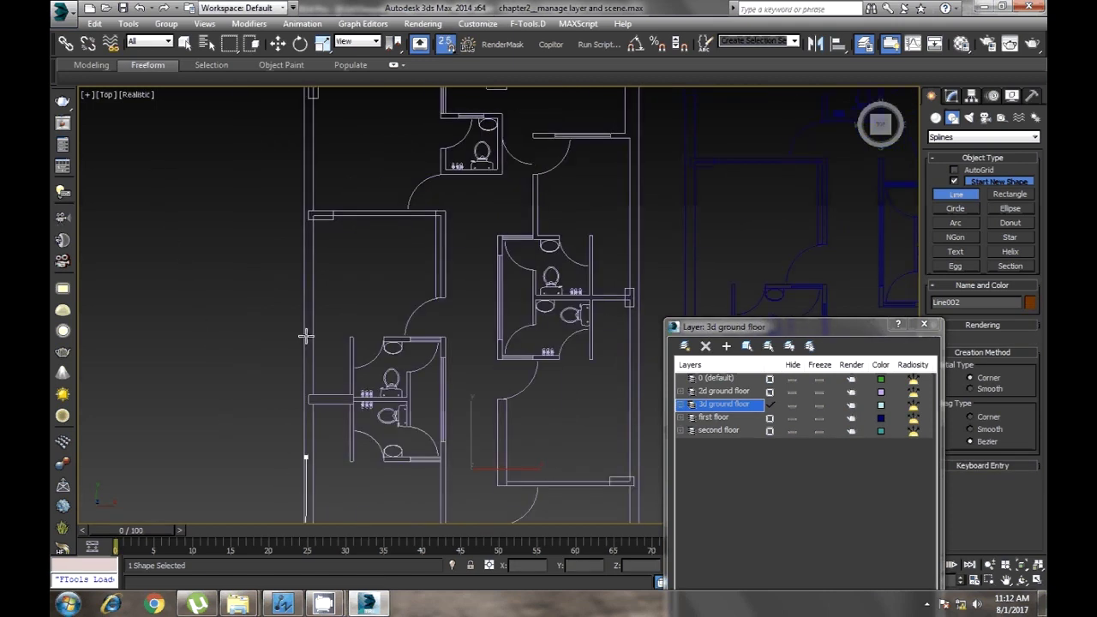
left_click(303, 304)
right_click(272, 316)
scroll(273, 317, "up", 3)
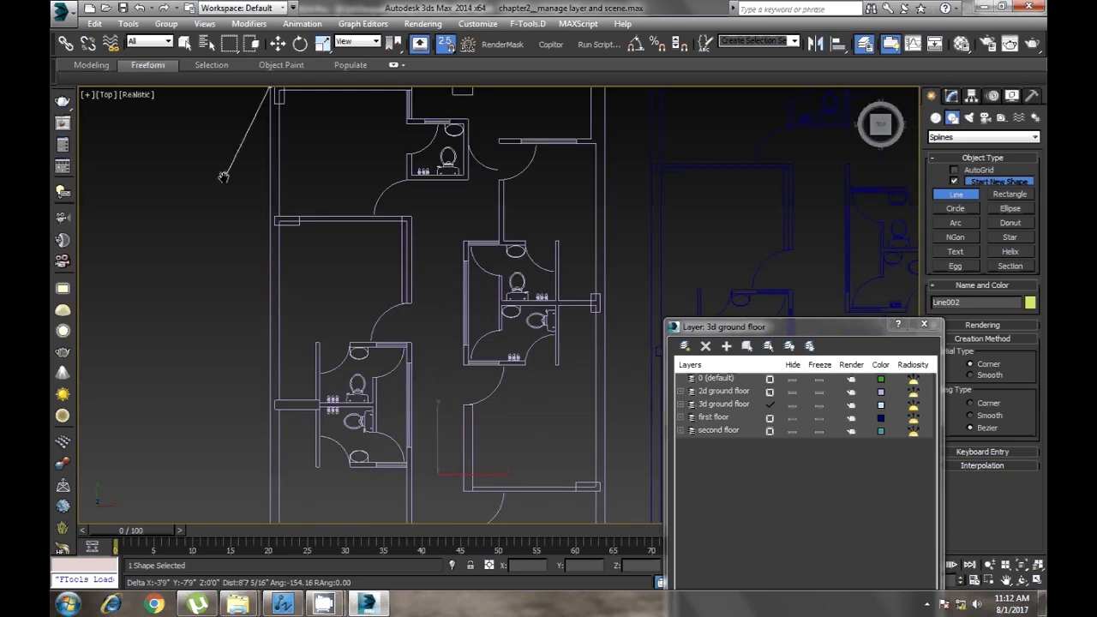
mouse_move(477, 412)
middle_mouse_down()
mouse_move(512, 399)
mouse_move(466, 348)
mouse_move(466, 409)
middle_mouse_up()
right_click(512, 400)
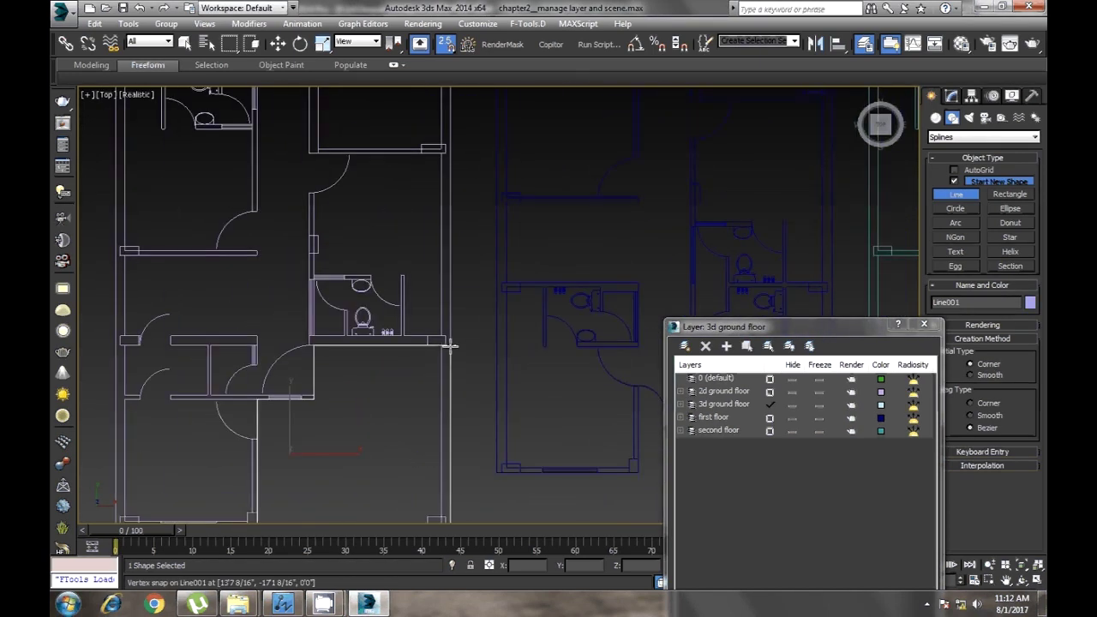
Start Line002 at another snapped wall corner and extend it toward the next wall point
scroll(463, 325, "down", 2)
scroll(481, 311, "down", 2)
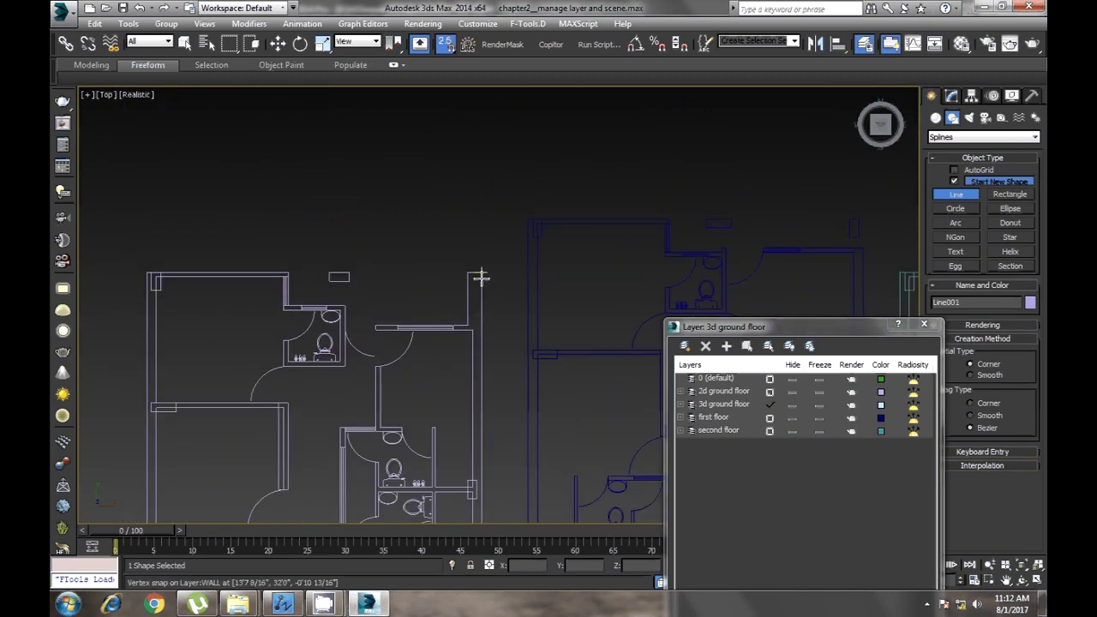
middle_click_drag(404, 397, 464, 208)
scroll(449, 441, "up", 2)
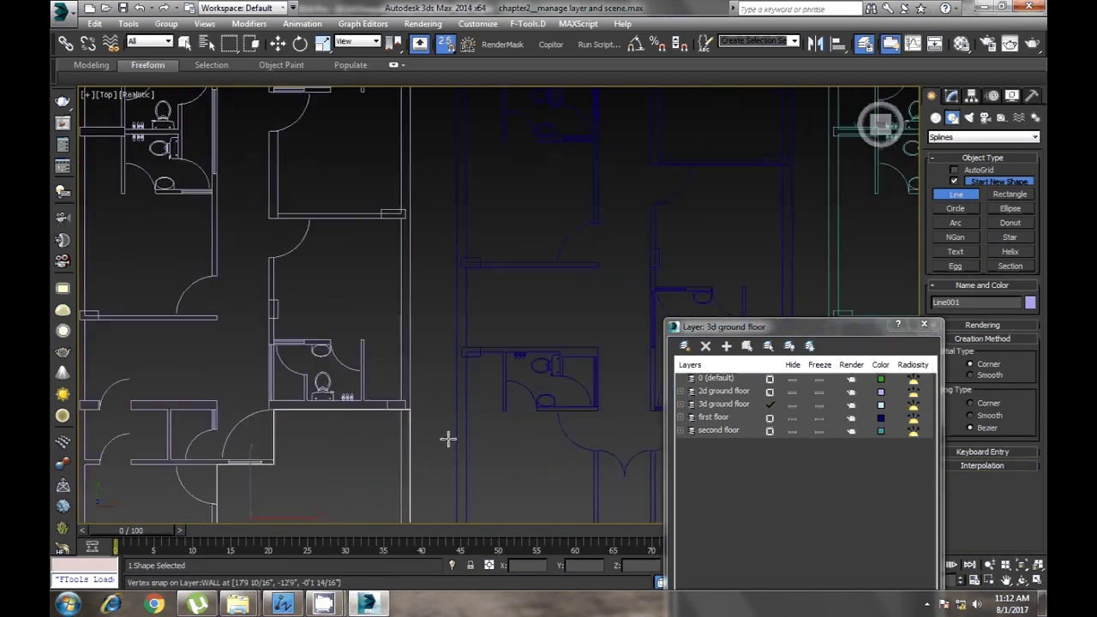
scroll(434, 431, "up", 1)
left_click(422, 417)
mouse_move(460, 226)
middle_mouse_down()
mouse_move(498, 331)
mouse_move(514, 343)
middle_mouse_up()
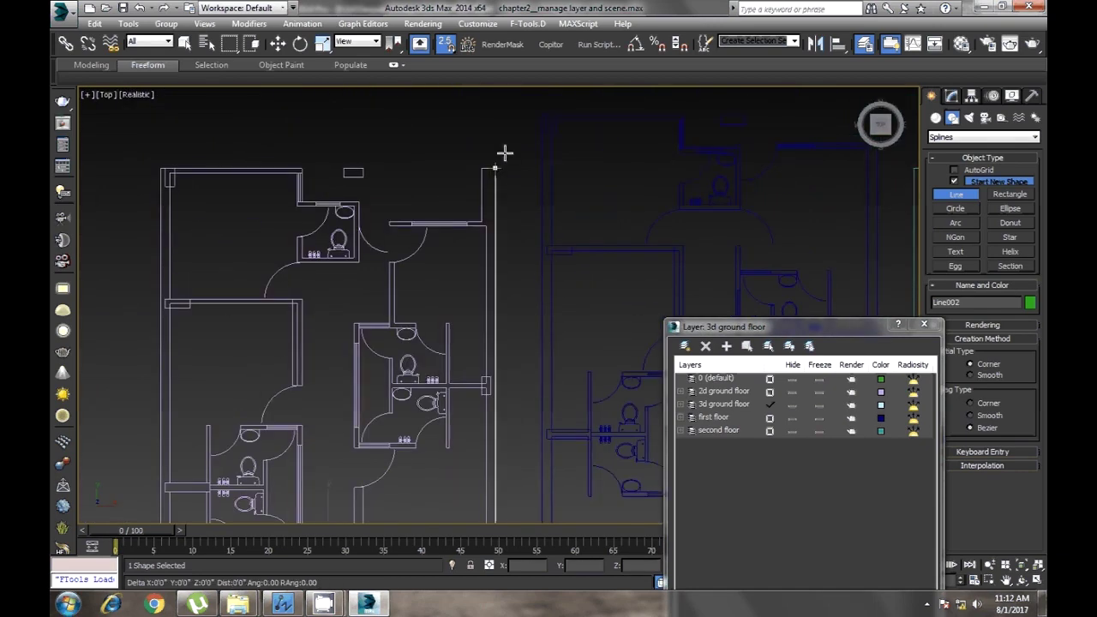
scroll(521, 358, "down", 5)
Switch to perspective and orbit to see the floor plans tilted in 3D
key("w")
key("p")
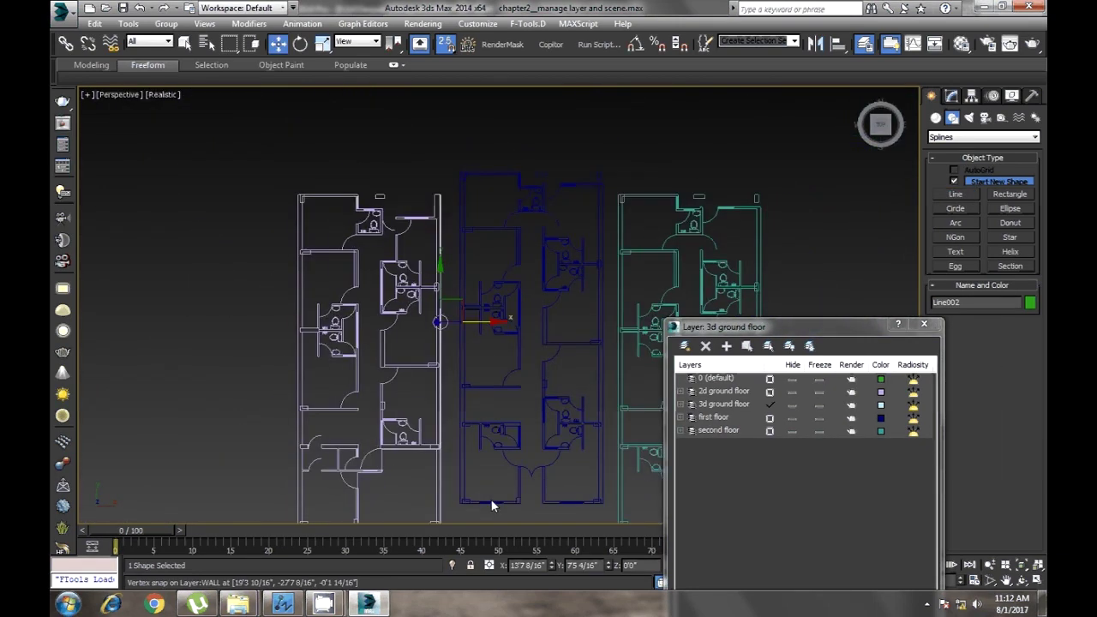
mouse_move(490, 506)
middle_mouse_down("alt")
mouse_move(445, 341)
mouse_move(374, 363)
mouse_move(438, 386)
middle_mouse_up("alt")
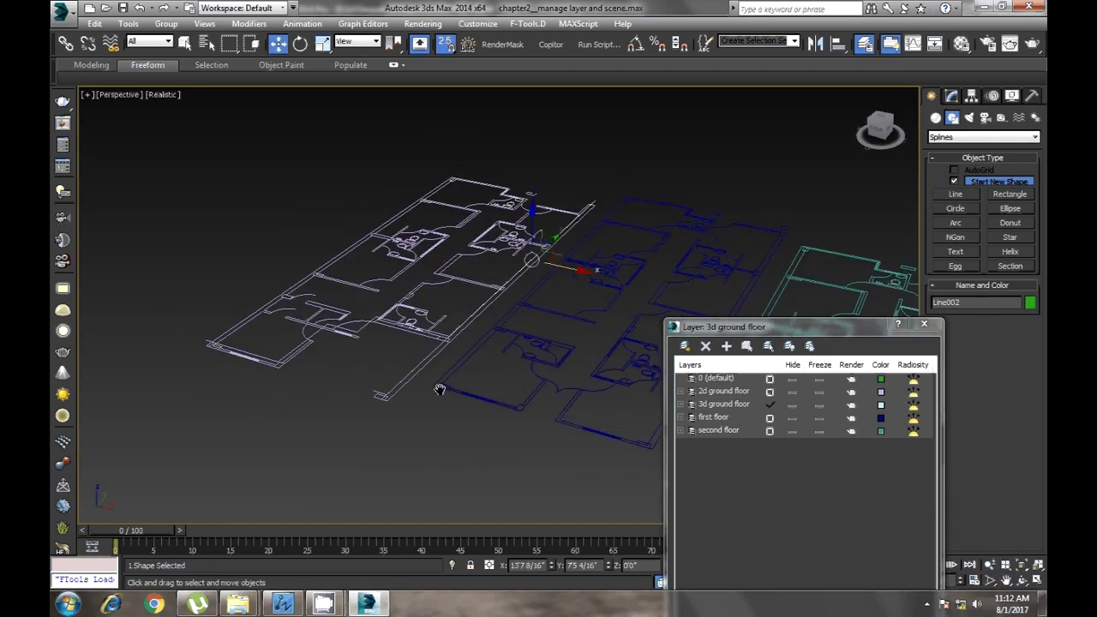
middle_click_drag(464, 463, 472, 463, "alt")
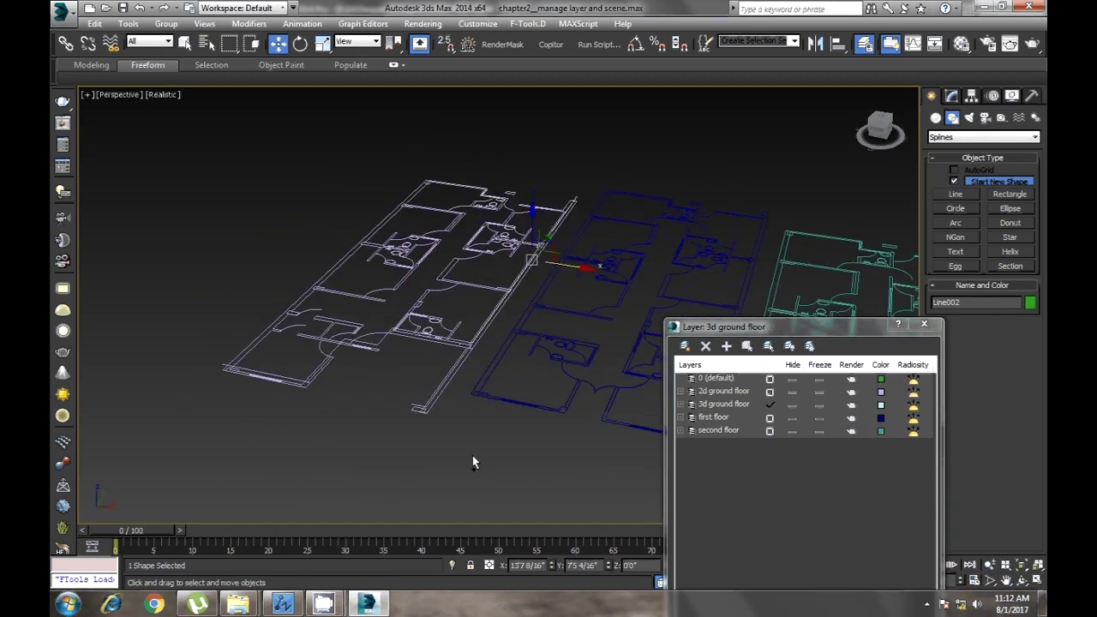
key("t")
key("p")
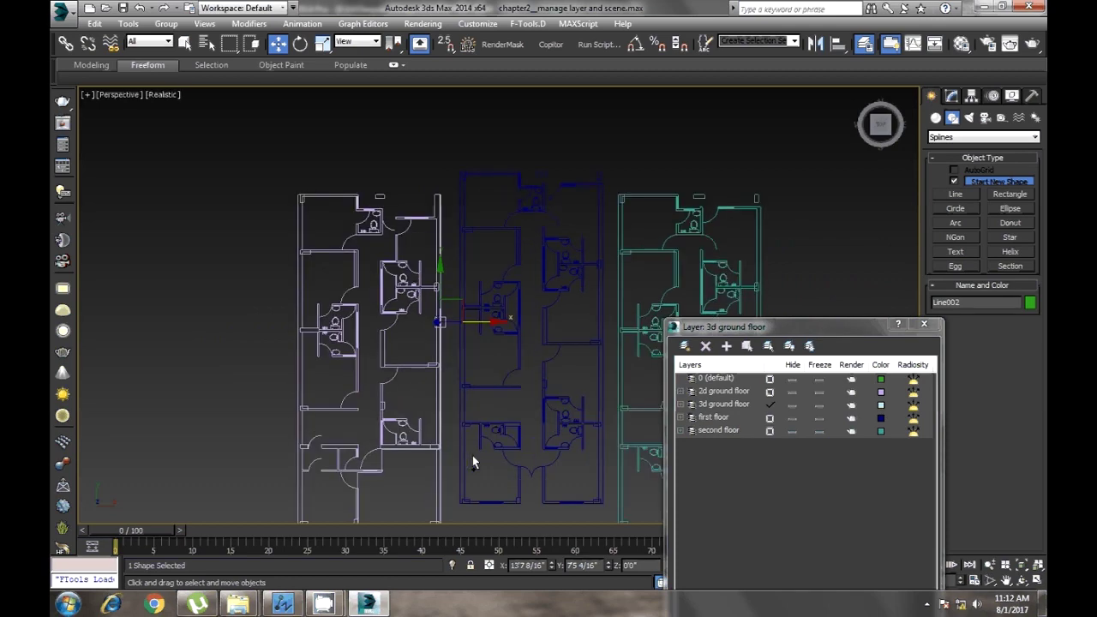
middle_click_drag(468, 454, 367, 369, "alt")
Inspect the plans from the front, a low edge-on angle and from below
key("f")
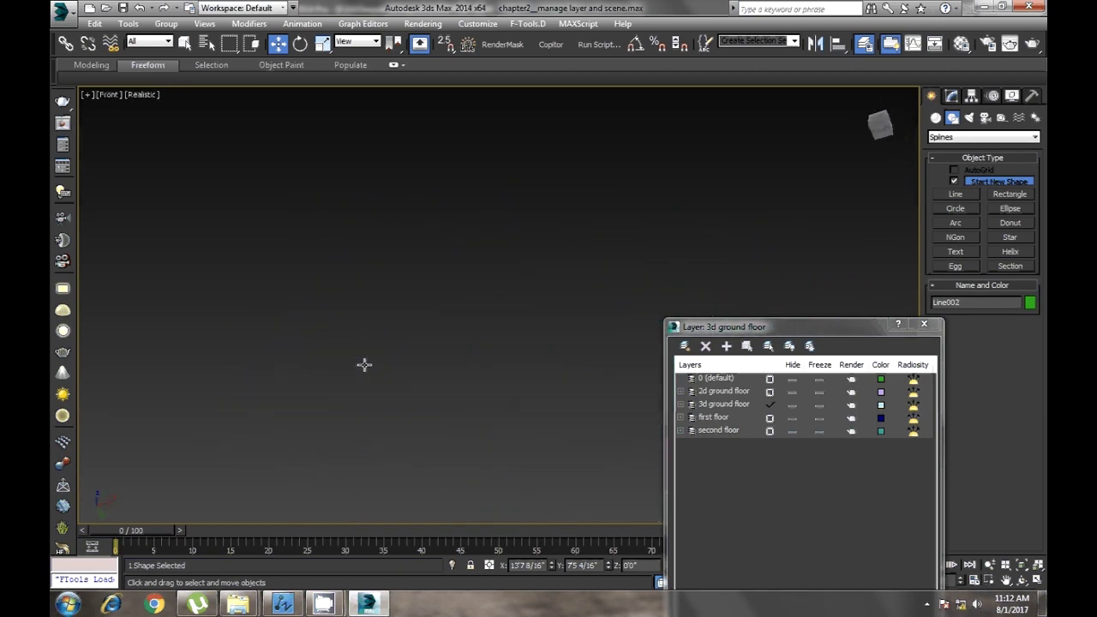
left_click(869, 108)
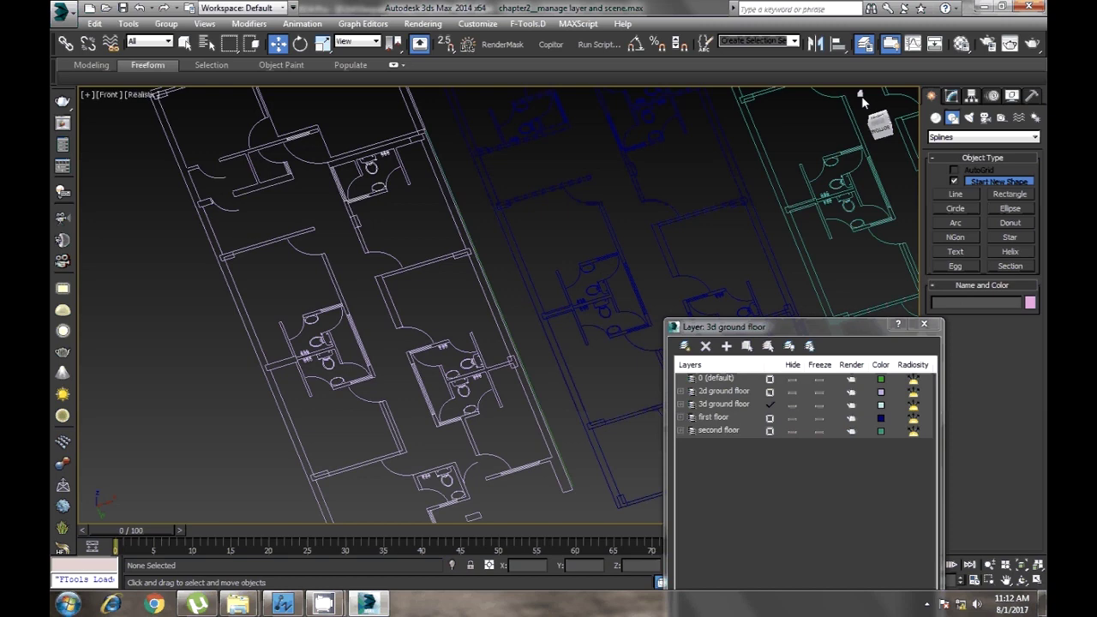
left_click(861, 99)
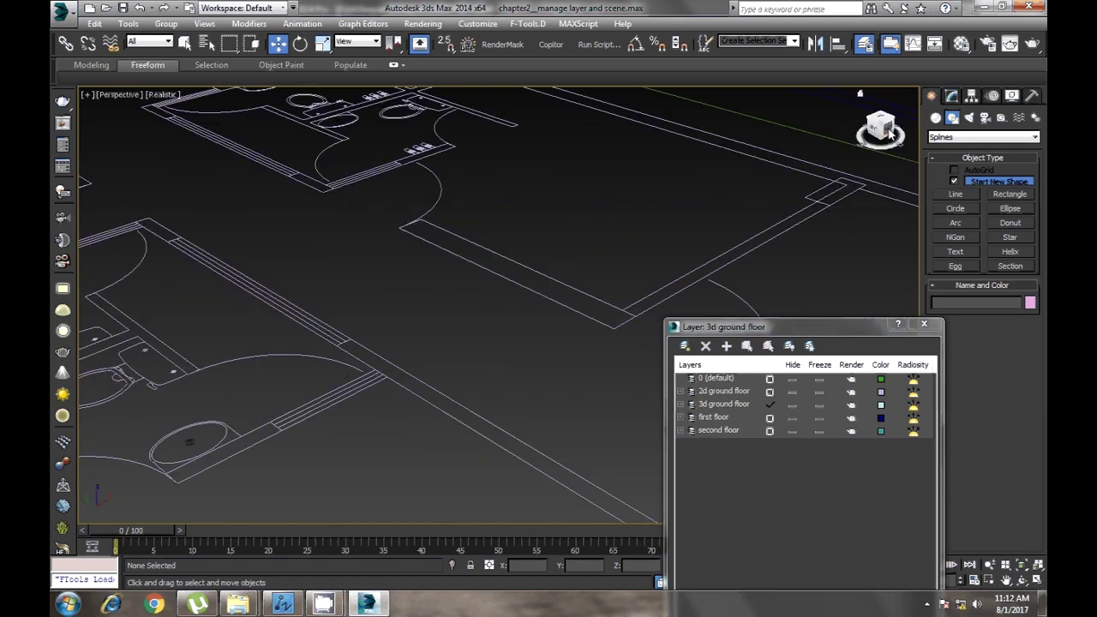
left_click_drag(892, 136, 562, 326)
right_click(554, 326)
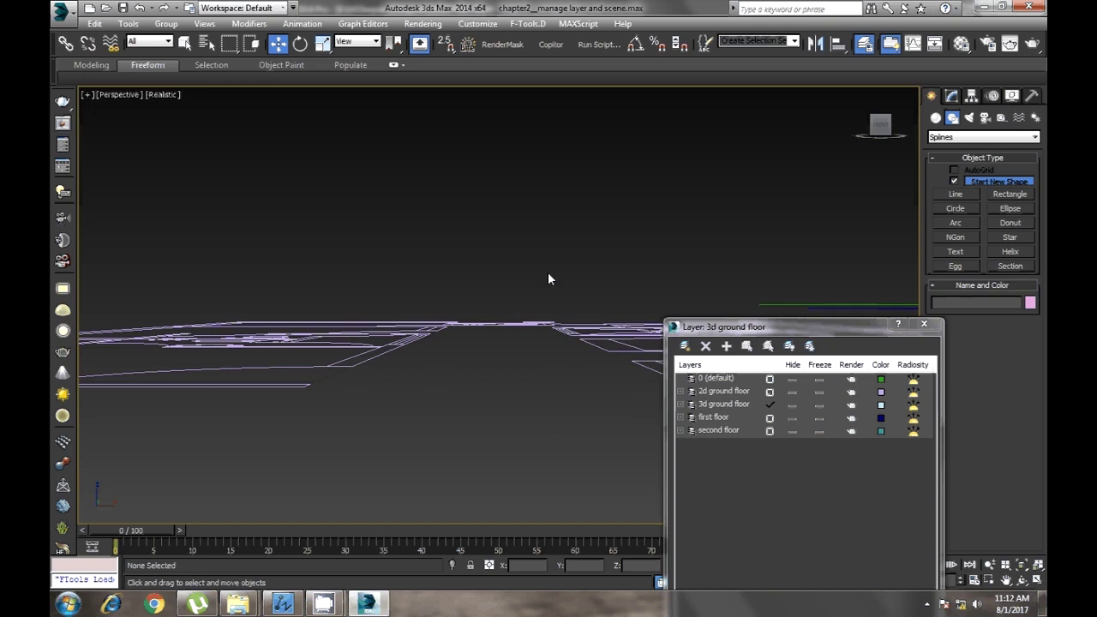
key("b")
scroll(429, 360, "down", 3)
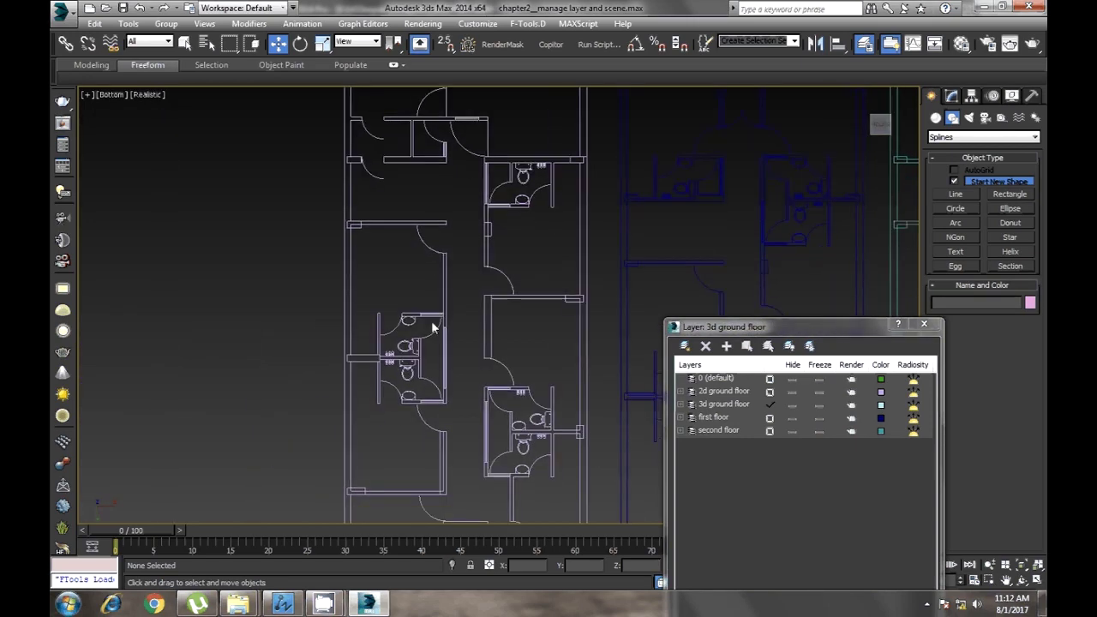
scroll(463, 343, "down", 3)
Orbit the plans to lie horizontally in perspective and select the ground floor plan group
key("p")
middle_click_drag(424, 380, 477, 238, "alt")
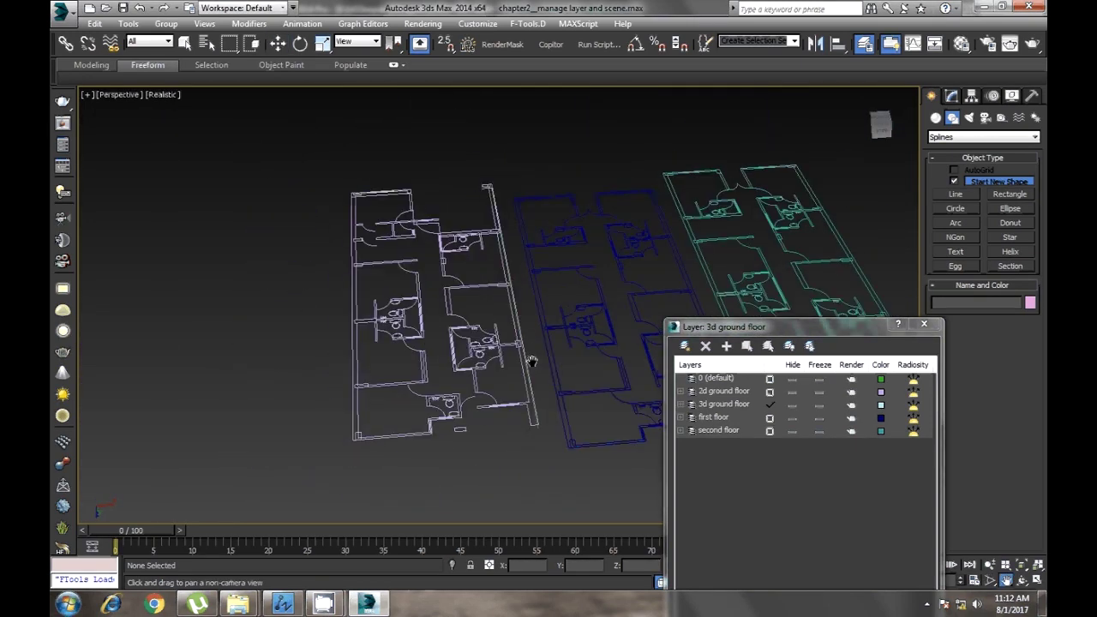
mouse_move(477, 238)
middle_mouse_down("alt")
mouse_move(311, 363)
mouse_move(491, 353)
mouse_move(353, 378)
mouse_move(443, 386)
mouse_move(400, 380)
mouse_move(416, 355)
mouse_move(379, 347)
mouse_move(404, 351)
mouse_move(412, 374)
mouse_move(395, 365)
middle_mouse_up("alt")
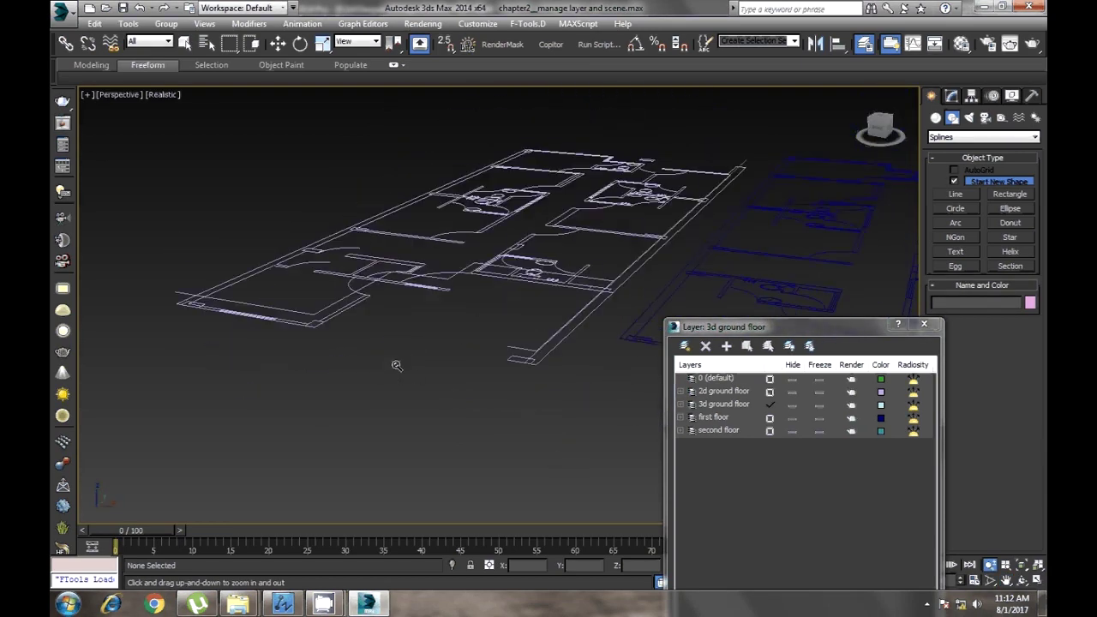
left_click(353, 305)
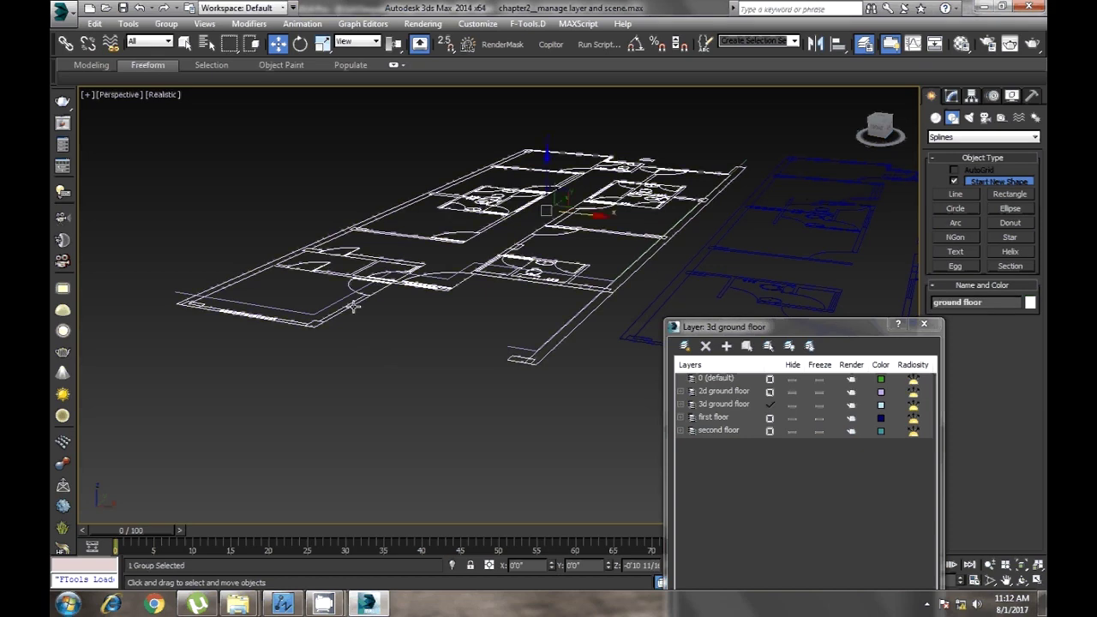
Rename the first and second floor layers to '2d first floor' and '2d second floor'
left_click_drag(720, 326, 840, 346)
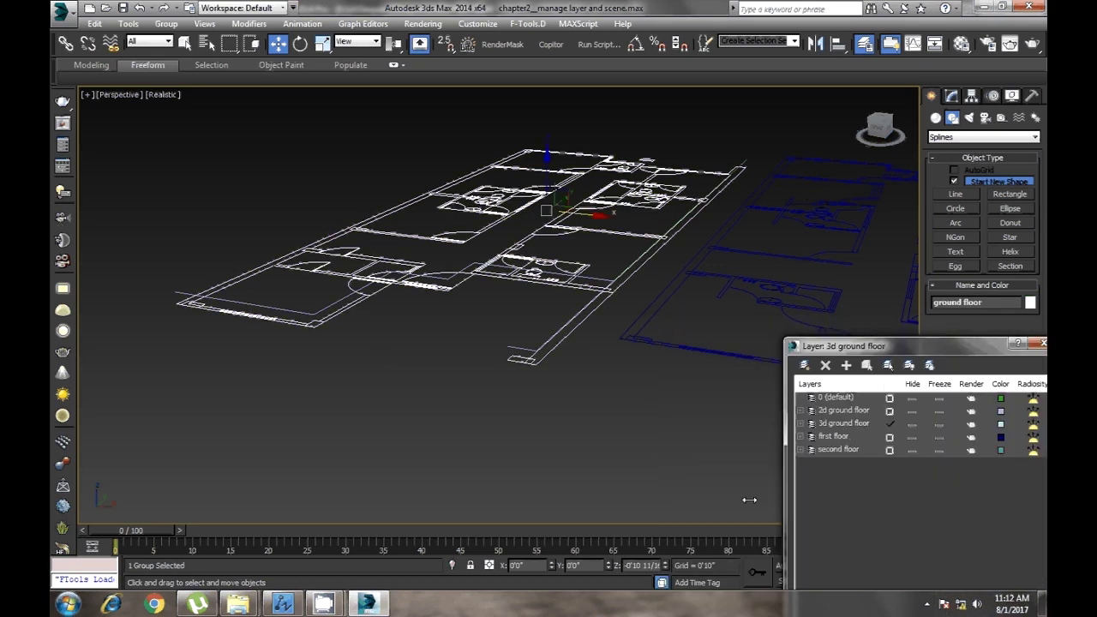
mouse_move(454, 501)
middle_mouse_down()
mouse_move(357, 406)
mouse_move(602, 455)
middle_mouse_up()
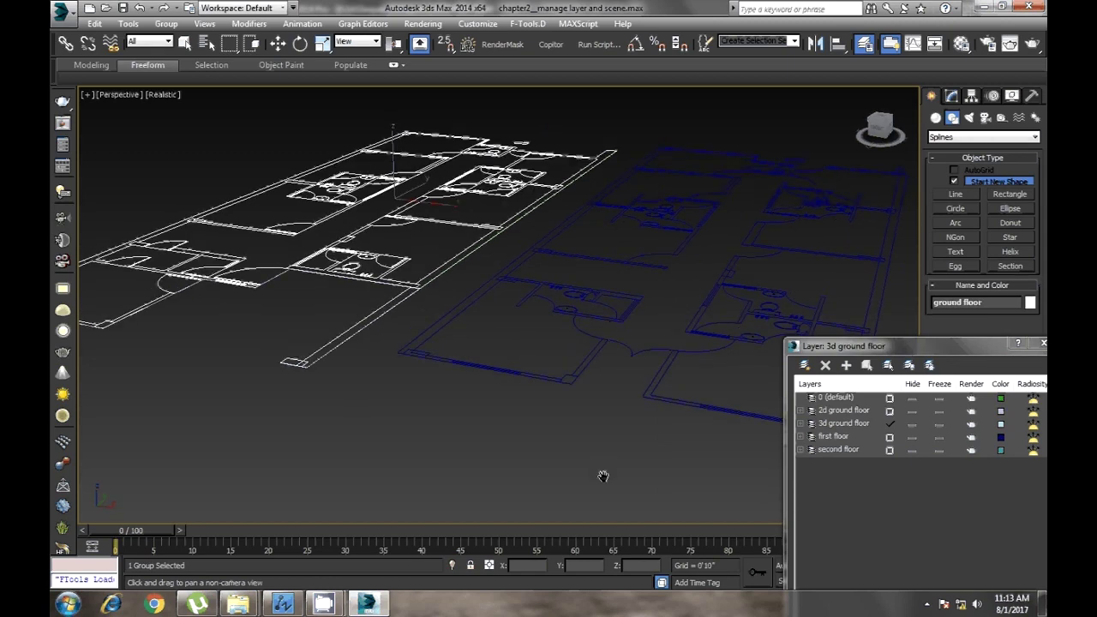
left_click(852, 413)
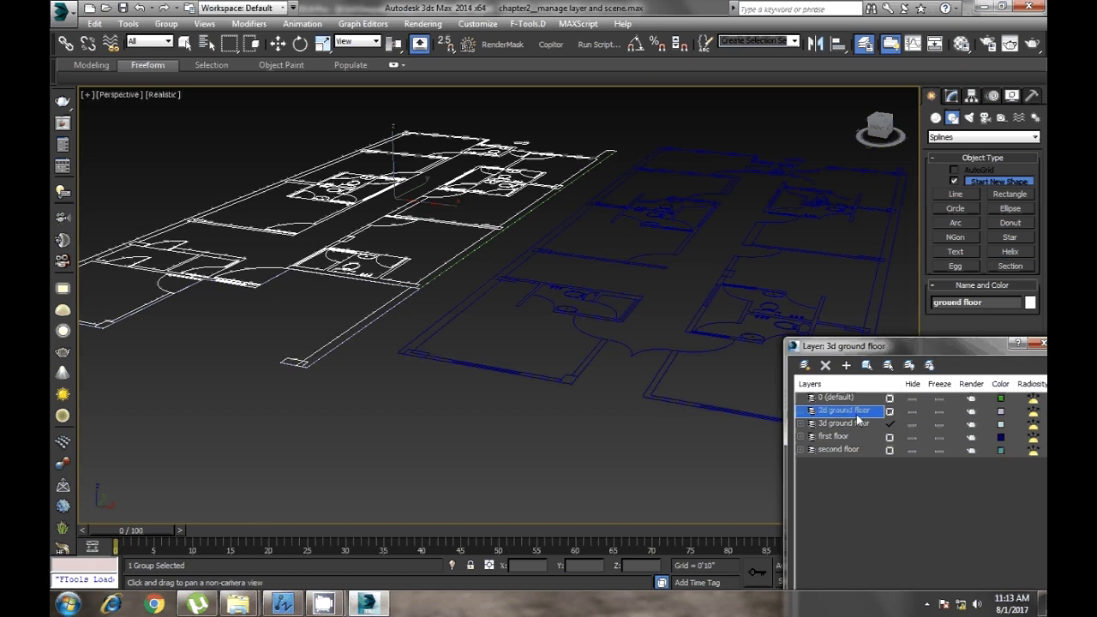
middle_click_drag(649, 430, 618, 429)
left_click(836, 437)
left_click(836, 437)
key("Home")
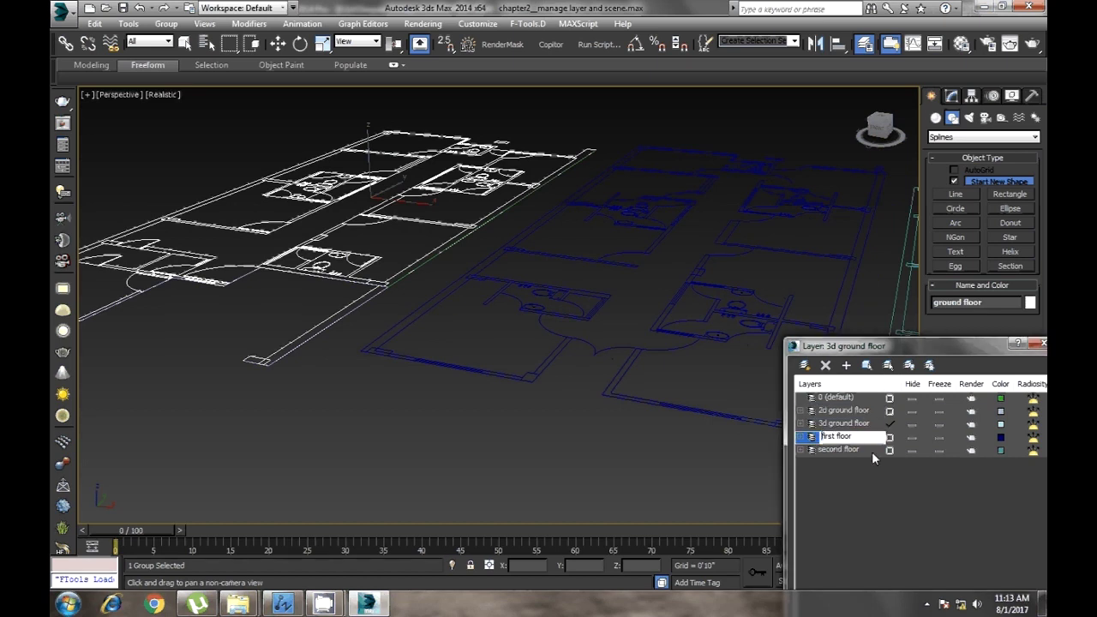
type("2d")
left_click(838, 450)
left_click(841, 450)
type("2d")
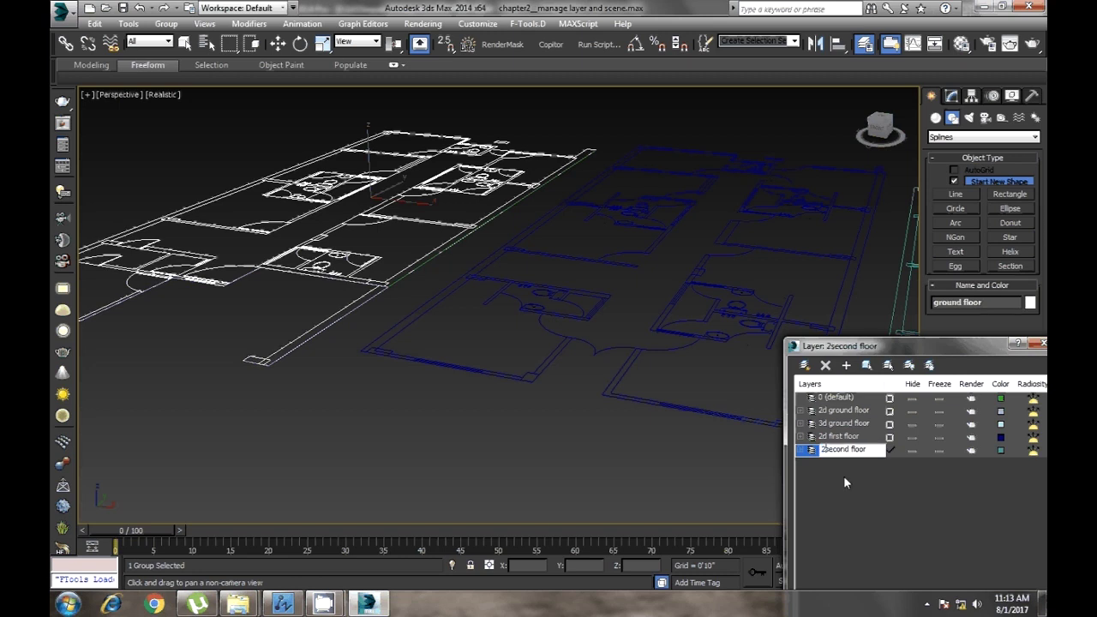
key("Return")
Hide both 2d upper floor layers, make 3d ground floor current, and zoom in on it
left_click(912, 450)
left_click(912, 437)
left_click(857, 426)
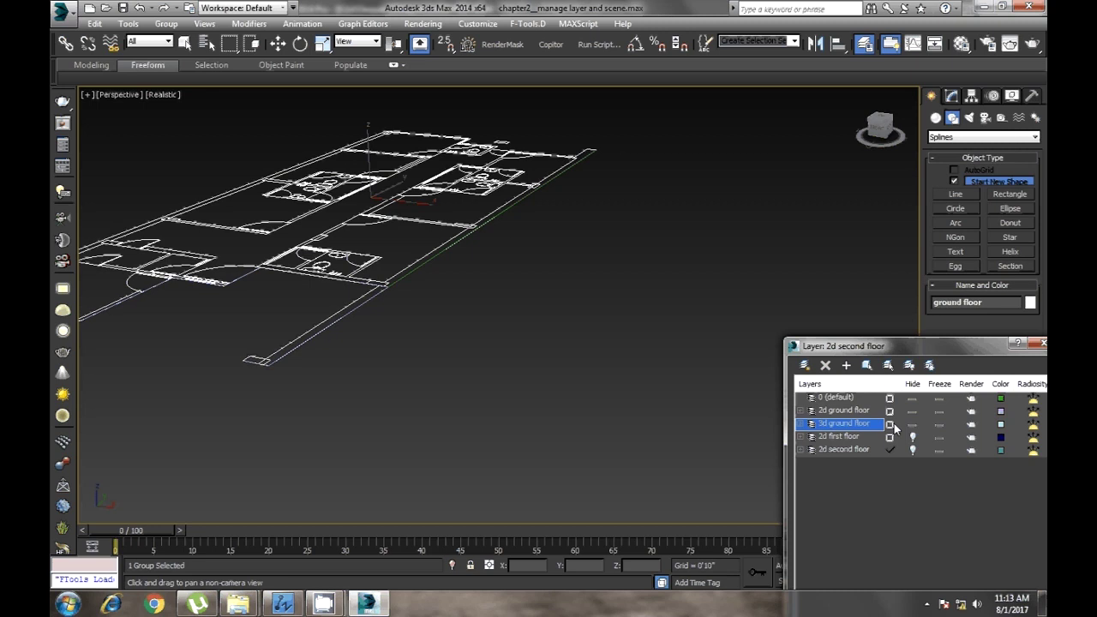
key("alt+z")
left_click_drag(471, 386, 627, 385)
key("w")
left_click(679, 422)
Hide the 2d ground floor layer to check the traced outline, then show the plans again
left_click(911, 412)
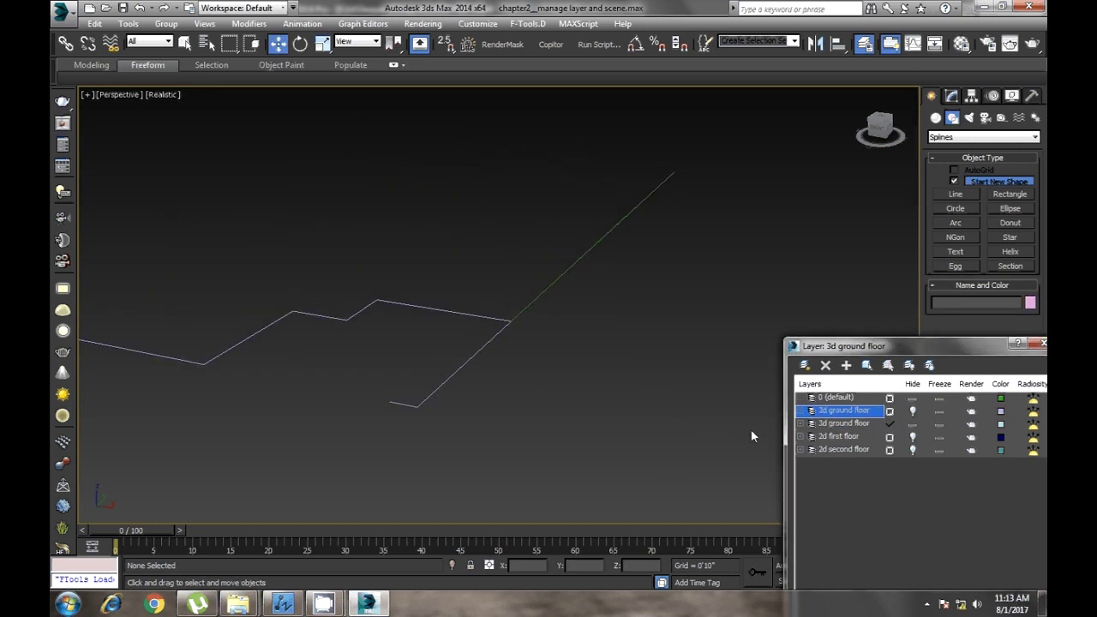
middle_click_drag(554, 404, 619, 443, "ctrl+alt")
left_click(531, 394)
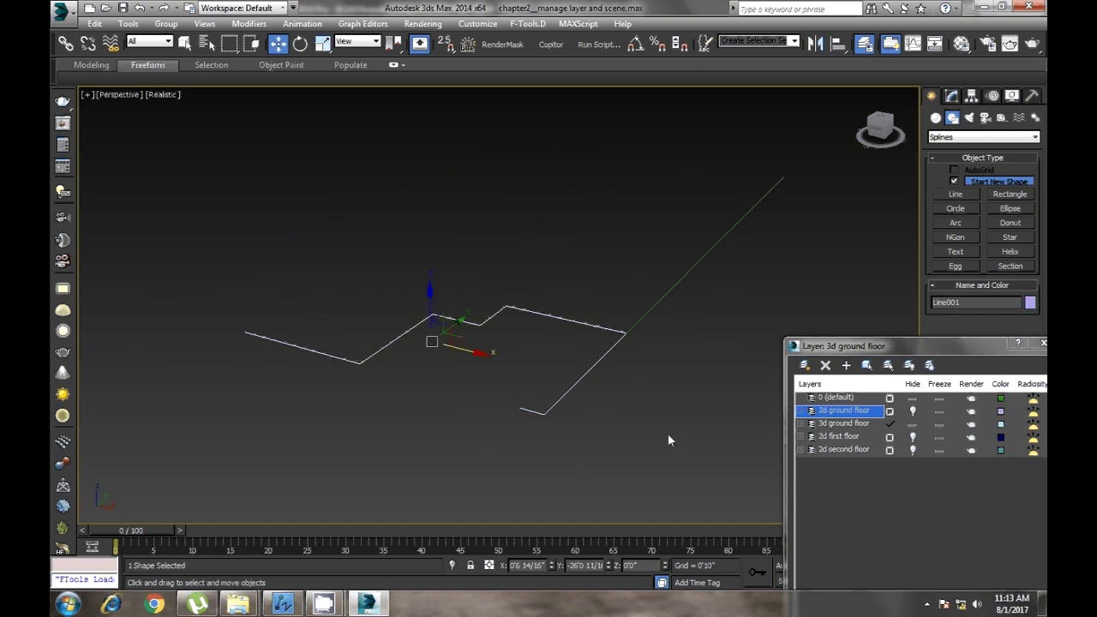
left_click(913, 438)
left_click(912, 448)
left_click(912, 411)
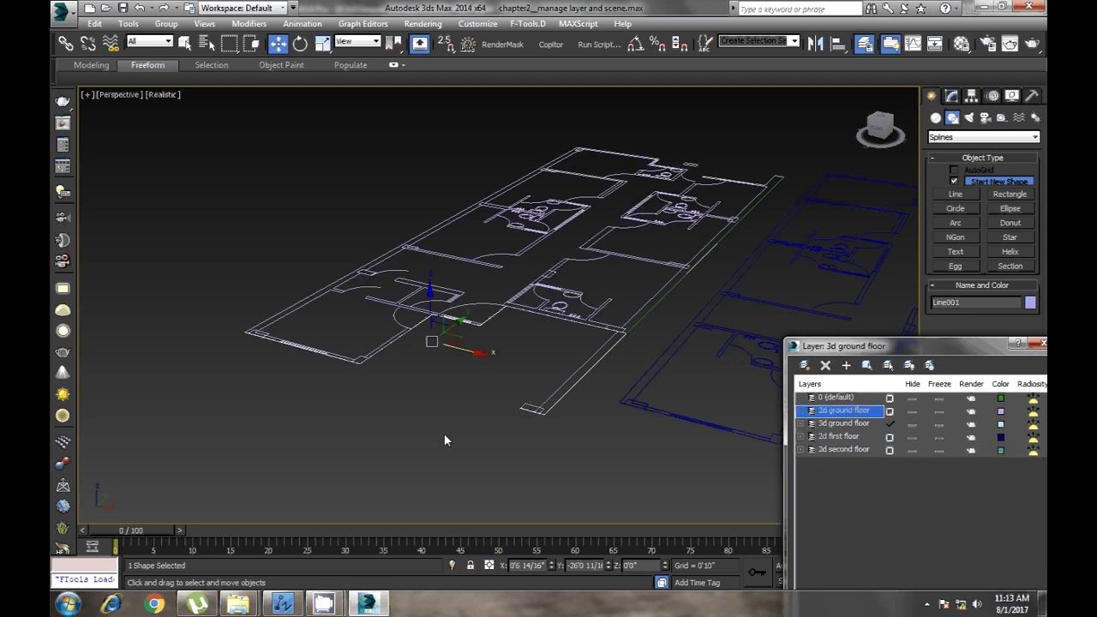
Make 3d ground floor current, hide all three 2d layers, and open Line001 in the Modify panel
left_click(890, 423)
left_click(912, 412)
left_click(912, 437)
left_click(912, 450)
left_click(630, 460)
left_click(549, 409)
middle_click_drag(549, 410, 498, 409)
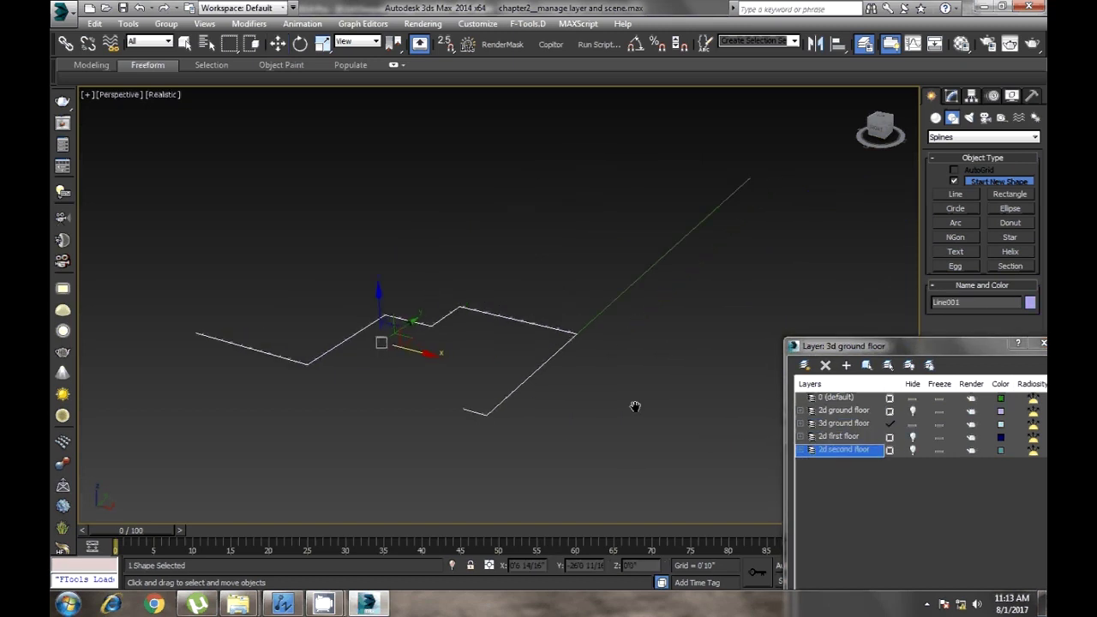
left_click(952, 95)
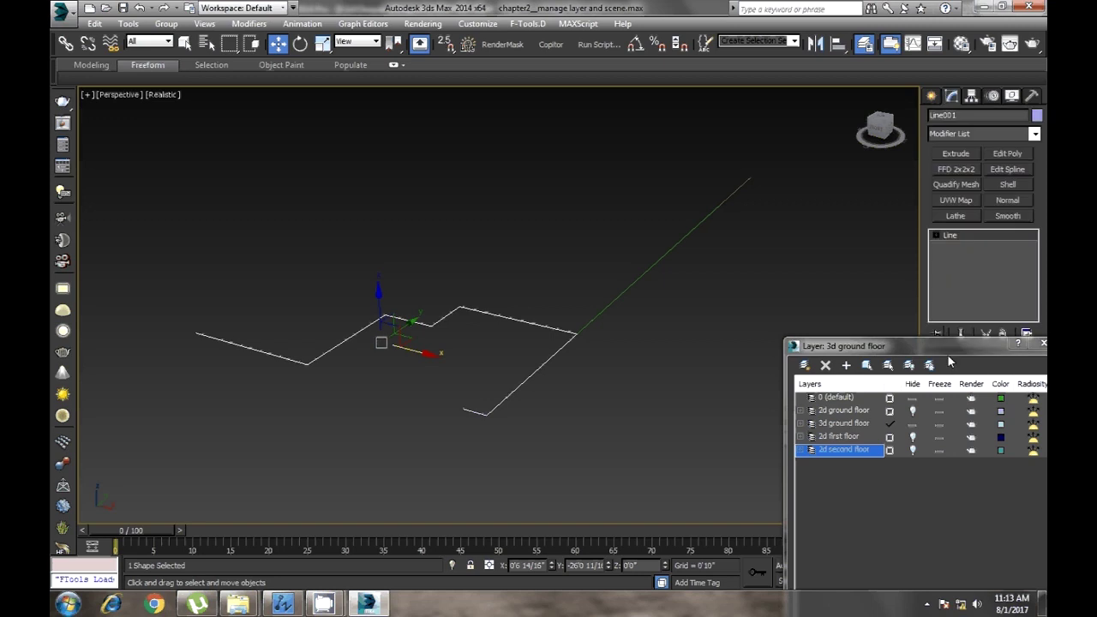
Apply an Extrude modifier to Line001 with an Amount of 10 feet
left_click_drag(947, 354, 749, 416)
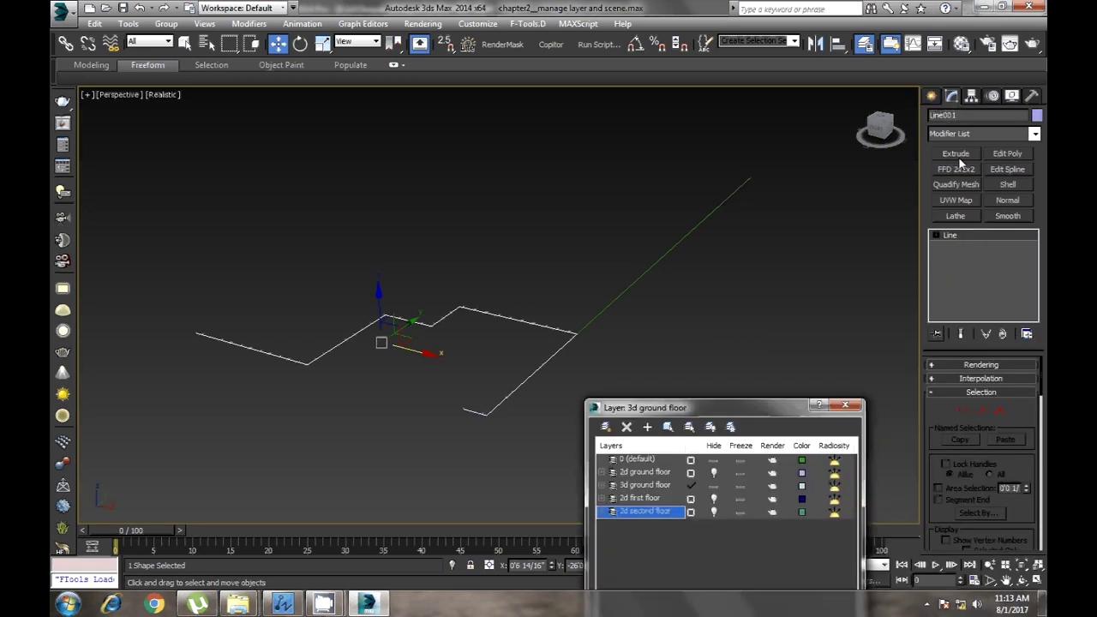
left_click(978, 130)
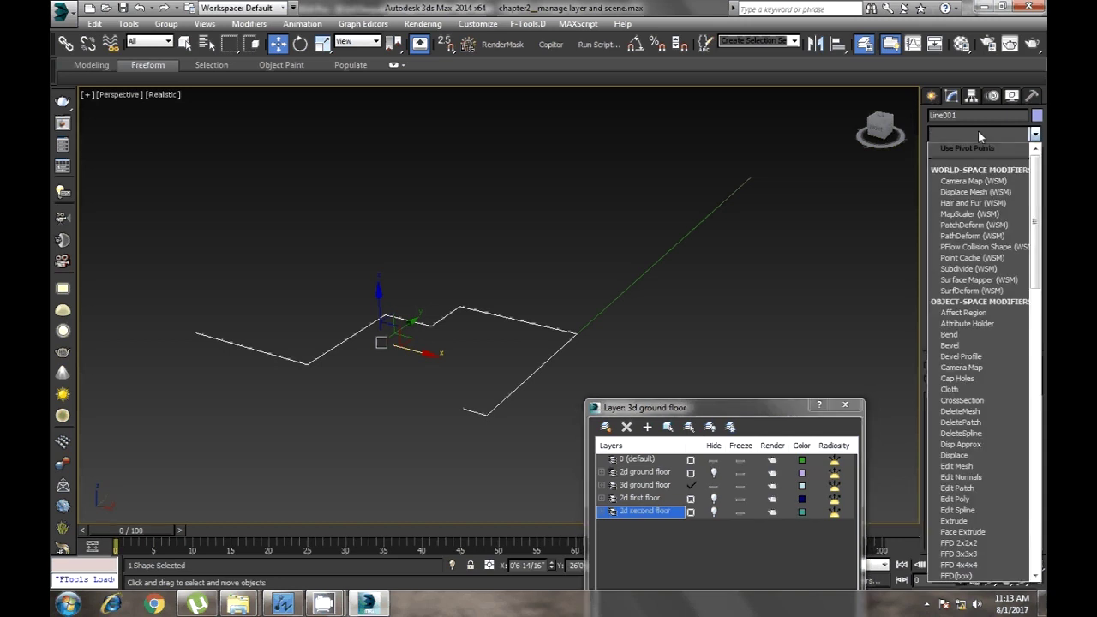
scroll(966, 412, "down", 2)
scroll(966, 438, "down", 5)
scroll(966, 438, "down", 2)
scroll(966, 439, "down", 2)
scroll(966, 420, "down", 2)
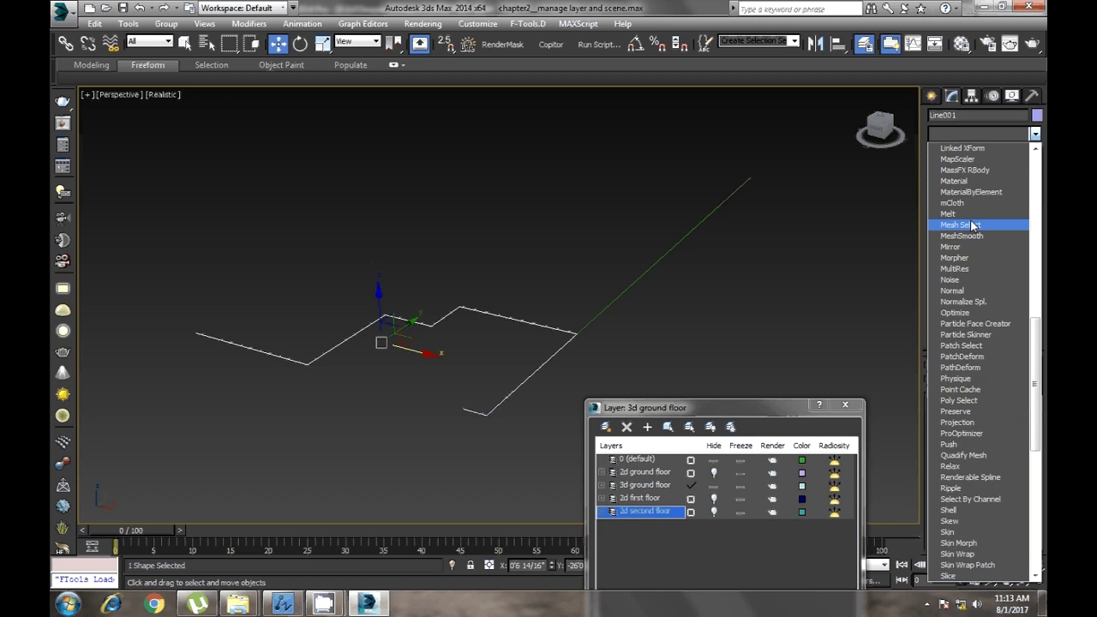
type("ex")
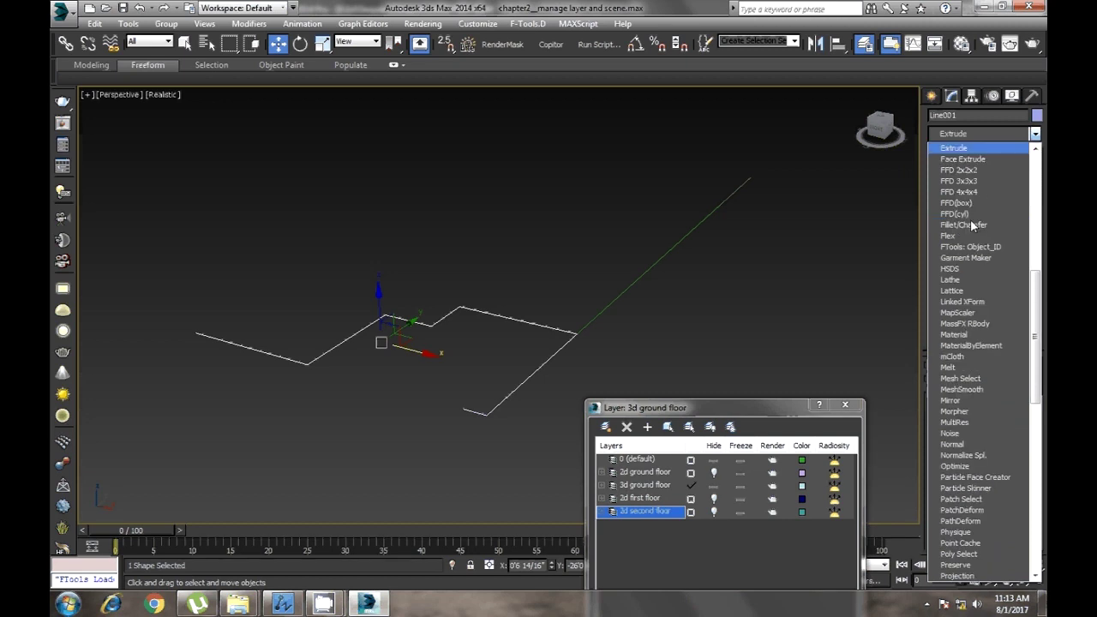
left_click(967, 149)
double_click(993, 382)
type("10")
key("Return")
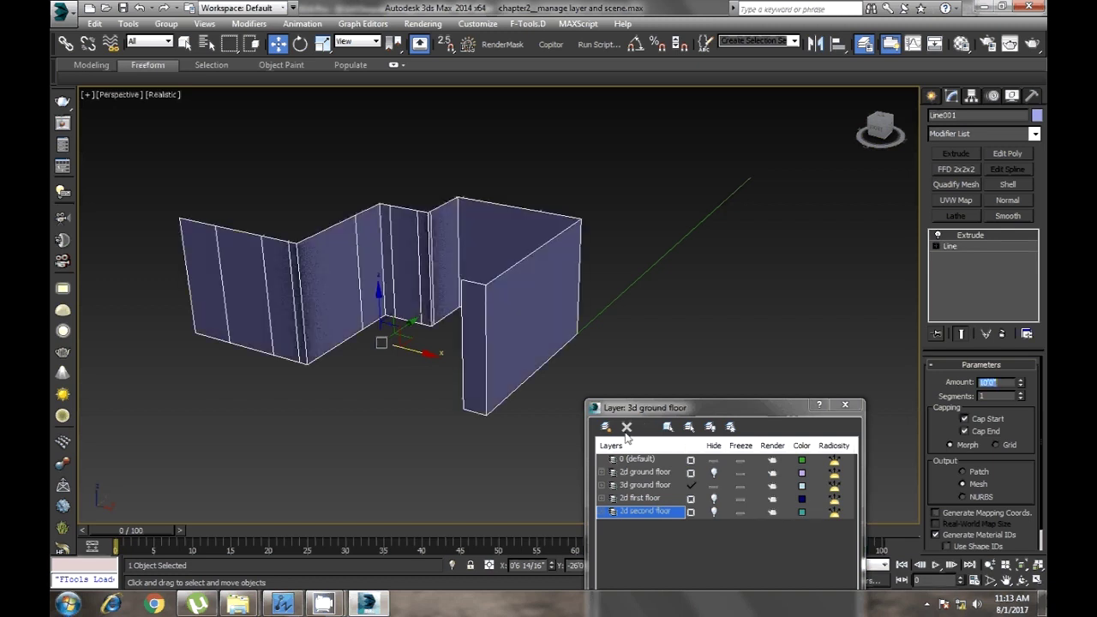
Orbit, pan and zoom around the new ground-floor walls to inspect them
mouse_move(428, 443)
middle_mouse_down("alt")
mouse_move(558, 363)
mouse_move(408, 376)
mouse_move(387, 417)
mouse_move(411, 421)
middle_mouse_up("alt")
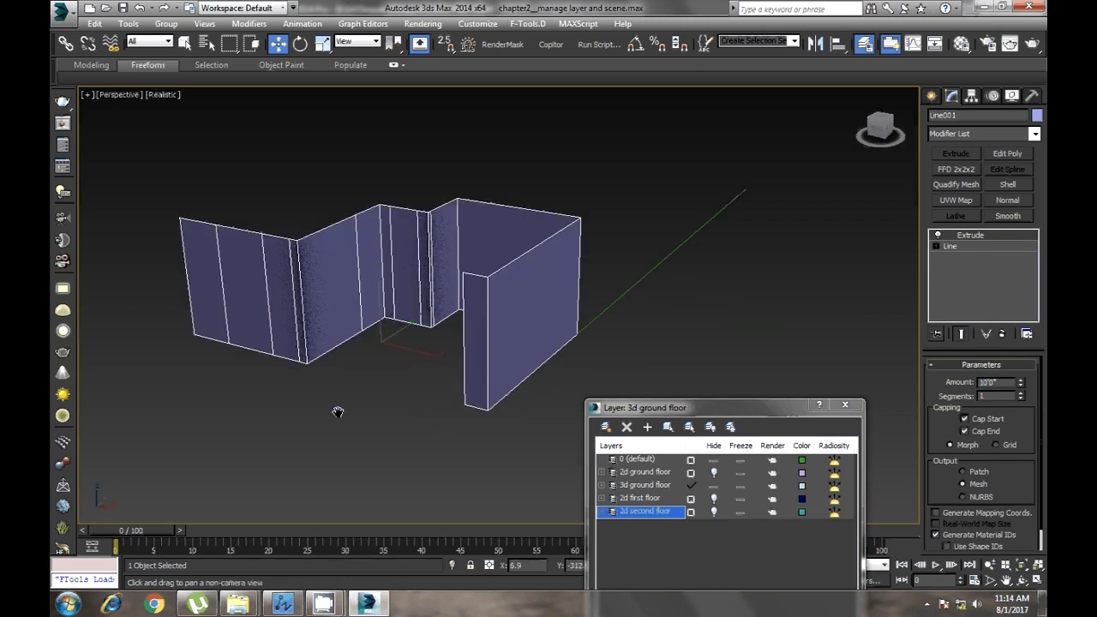
middle_click_drag(337, 412, 421, 399)
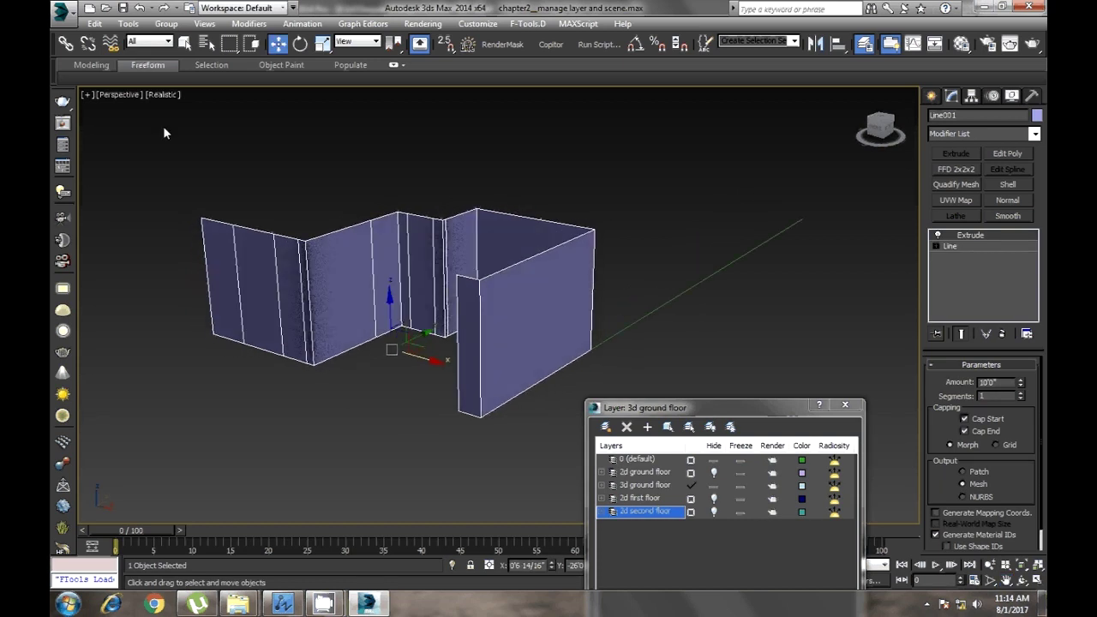
mouse_move(160, 96)
middle_mouse_down("alt")
mouse_move(368, 413)
mouse_move(358, 408)
mouse_move(514, 375)
mouse_move(441, 372)
mouse_move(520, 386)
mouse_move(492, 386)
mouse_move(541, 306)
mouse_move(485, 338)
mouse_move(442, 324)
mouse_move(513, 296)
middle_mouse_up("alt")
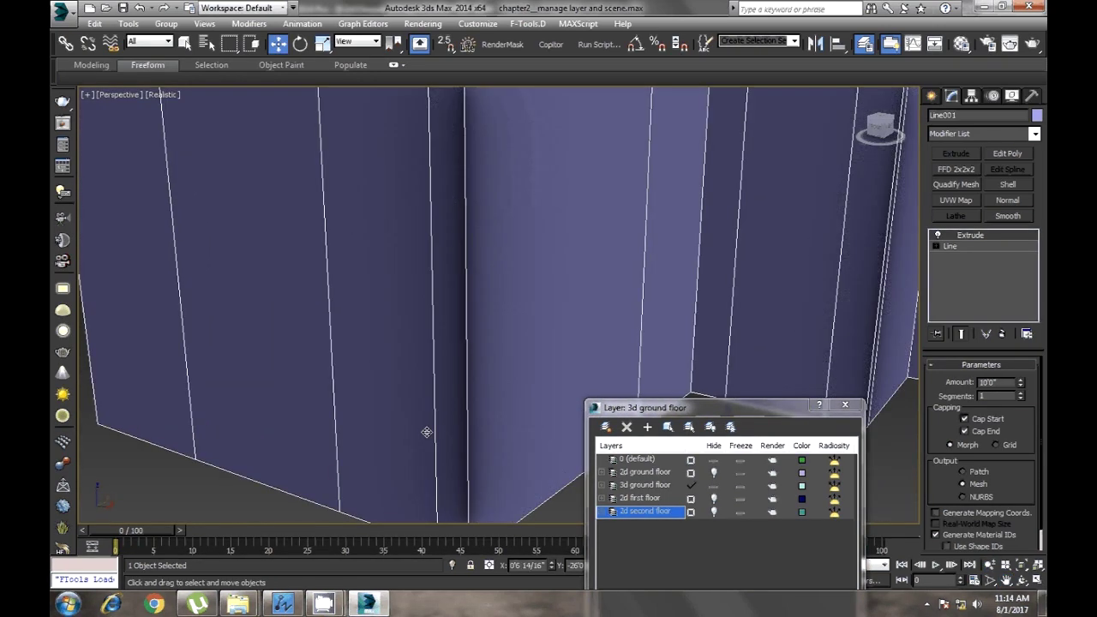
mouse_move(448, 262)
middle_mouse_down("ctrl+alt")
mouse_move(526, 348)
mouse_move(546, 218)
middle_mouse_up("ctrl+alt")
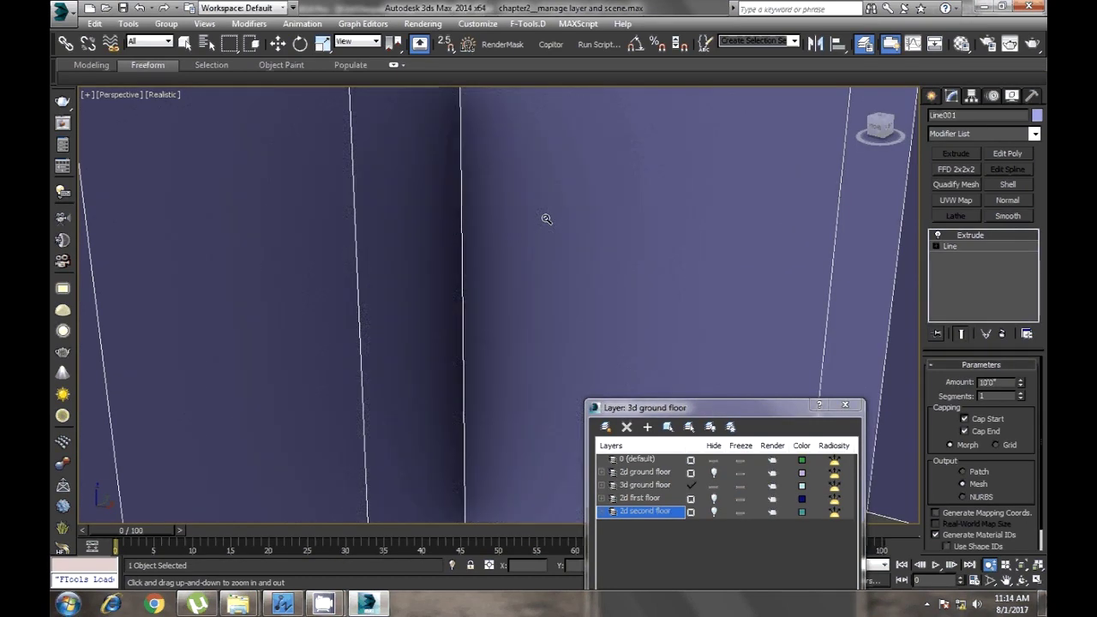
left_click_drag(549, 234, 570, 425)
mouse_move(570, 425)
middle_mouse_down("alt")
mouse_move(489, 342)
mouse_move(483, 403)
middle_mouse_up("alt")
key("w")
right_click(545, 441)
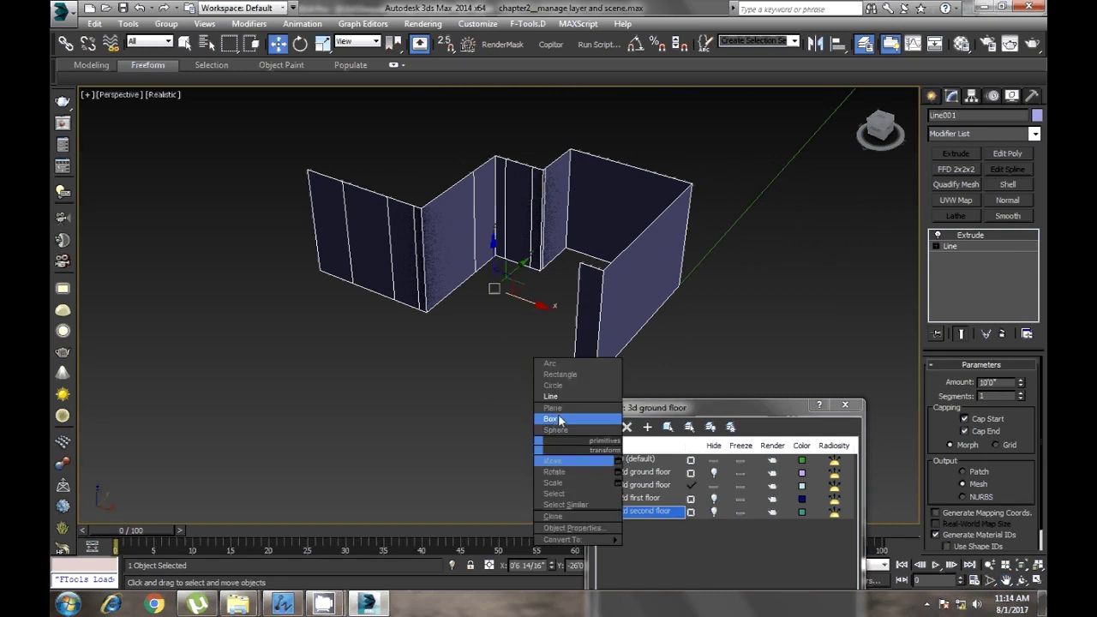
Draw a large test Plane across the walls and orbit to view it
left_click(553, 408)
mouse_move(727, 372)
left_mouse_down()
mouse_move(299, 145)
mouse_move(375, 86)
left_mouse_up()
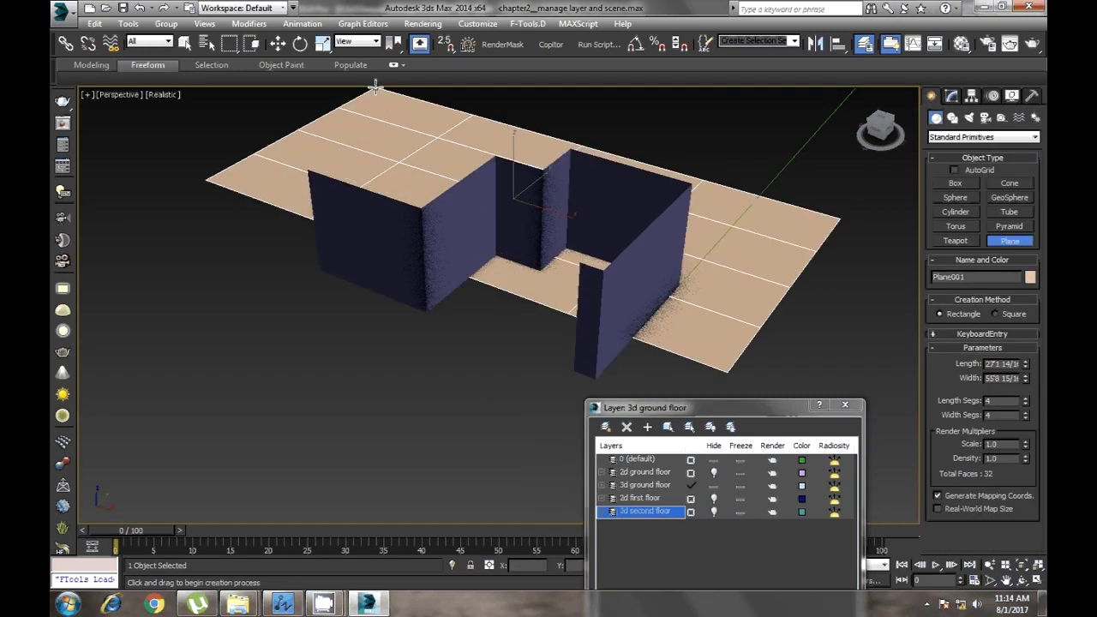
scroll(546, 285, "up", 4)
mouse_move(546, 286)
middle_mouse_down("alt")
mouse_move(482, 287)
mouse_move(490, 300)
mouse_move(279, 179)
middle_mouse_up("alt")
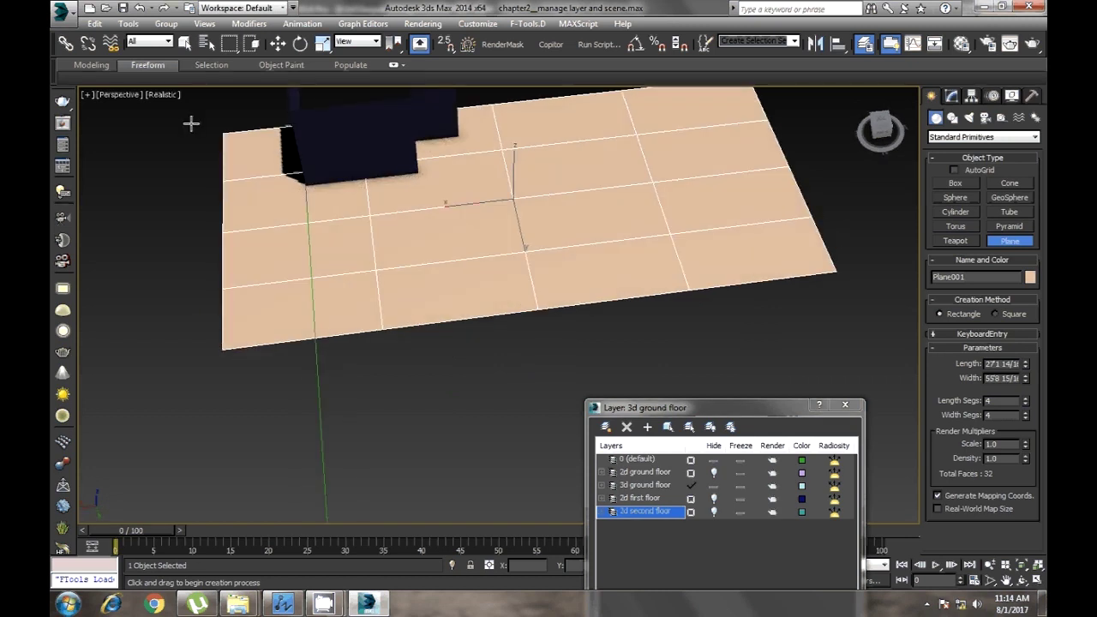
Switch the viewport display from Realistic to Shaded and delete the test Plane
left_click(164, 95)
left_click(194, 126)
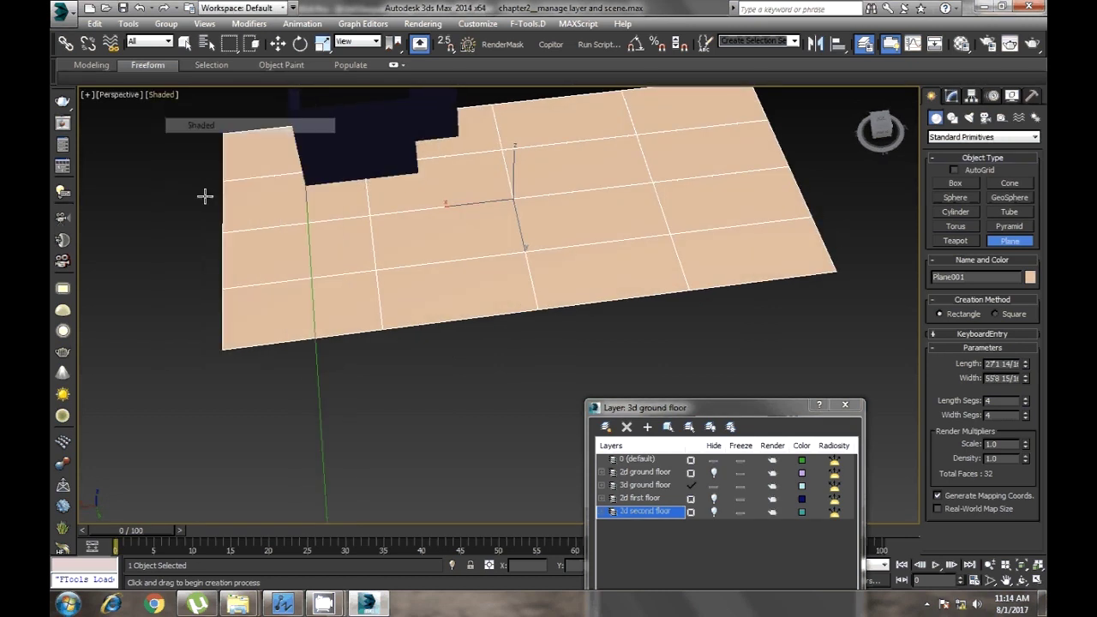
middle_click_drag(208, 196, 482, 325, "alt")
key("Delete")
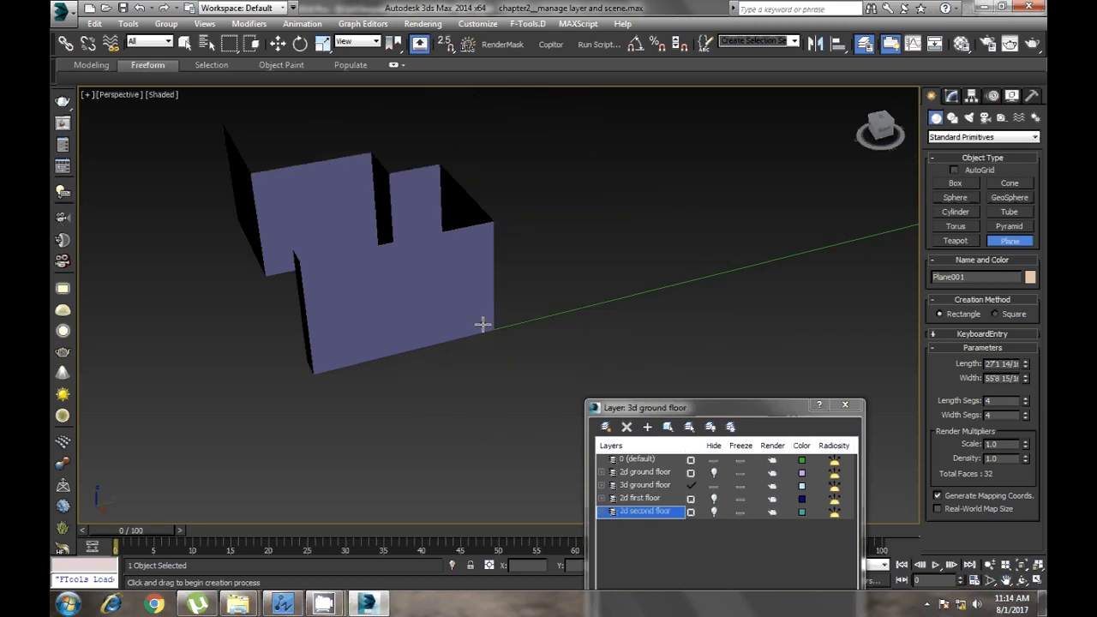
middle_click_drag(412, 440, 440, 432, "alt")
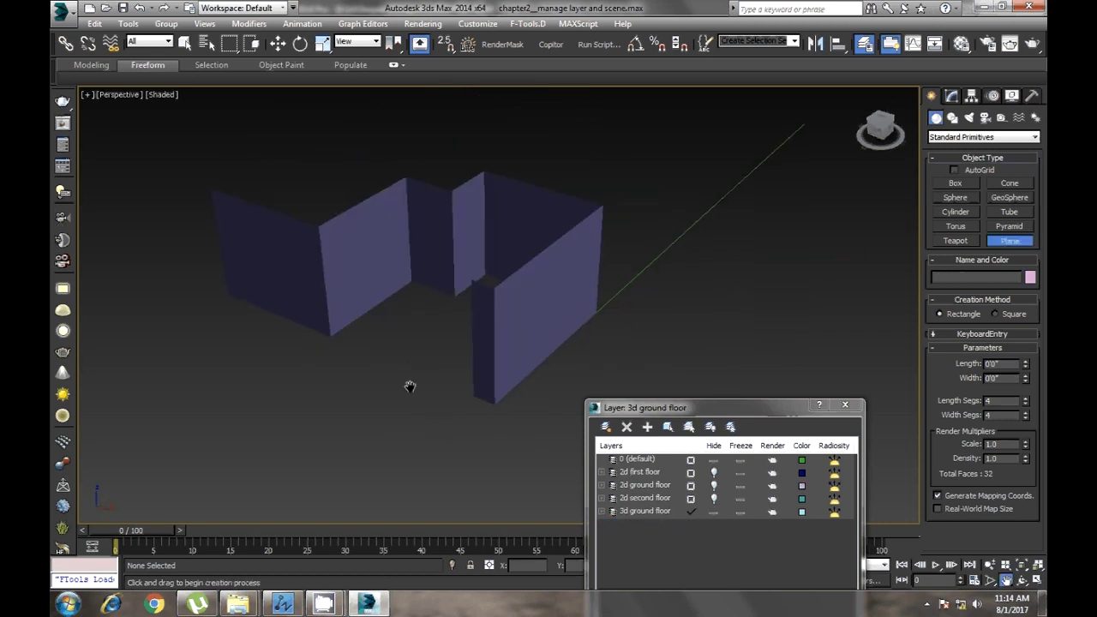
mouse_move(377, 368)
middle_mouse_down()
mouse_move(460, 406)
mouse_move(497, 391)
mouse_move(492, 412)
middle_mouse_up()
scroll(460, 407, "up", 2)
key("w")
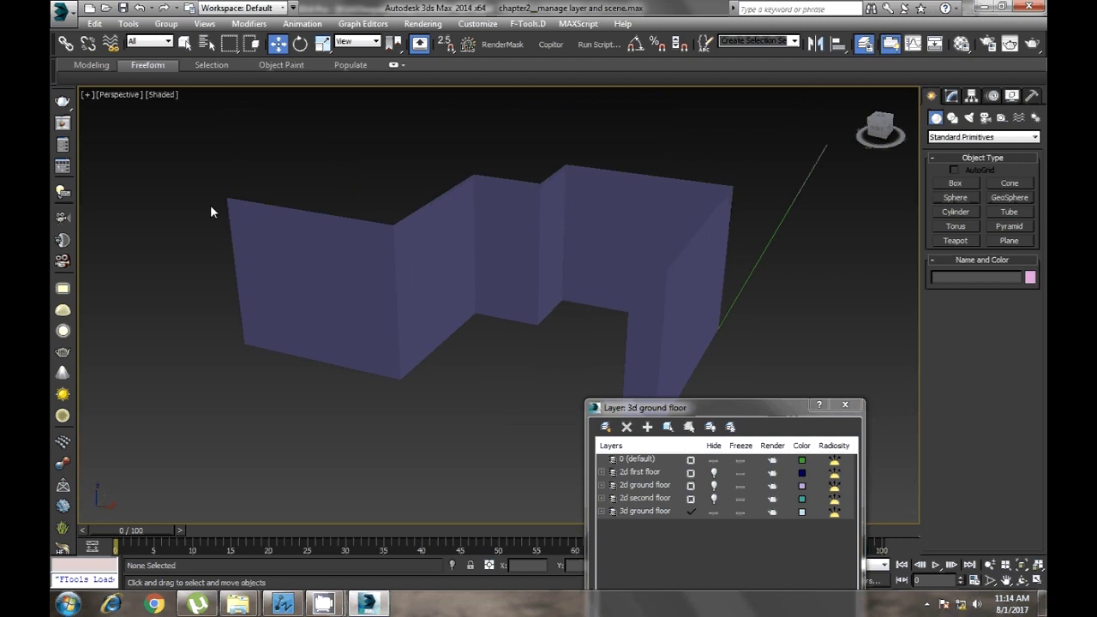
left_click(171, 96)
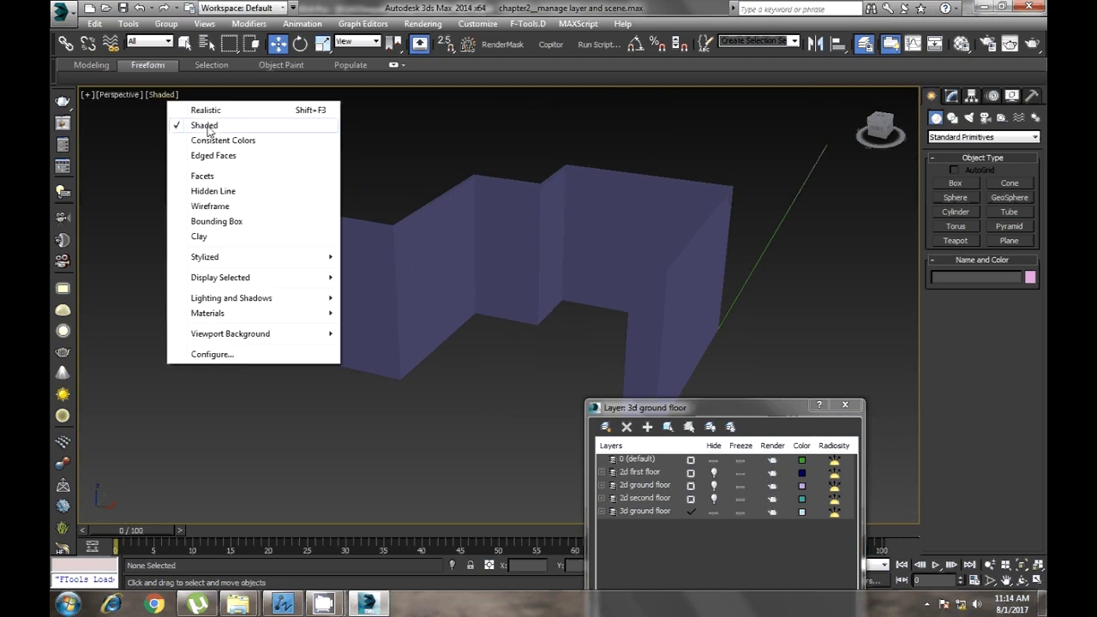
left_click(208, 130)
Close the layer manager and select the walls, bringing up Line001's Extrude in the modifier stack
left_click(468, 361)
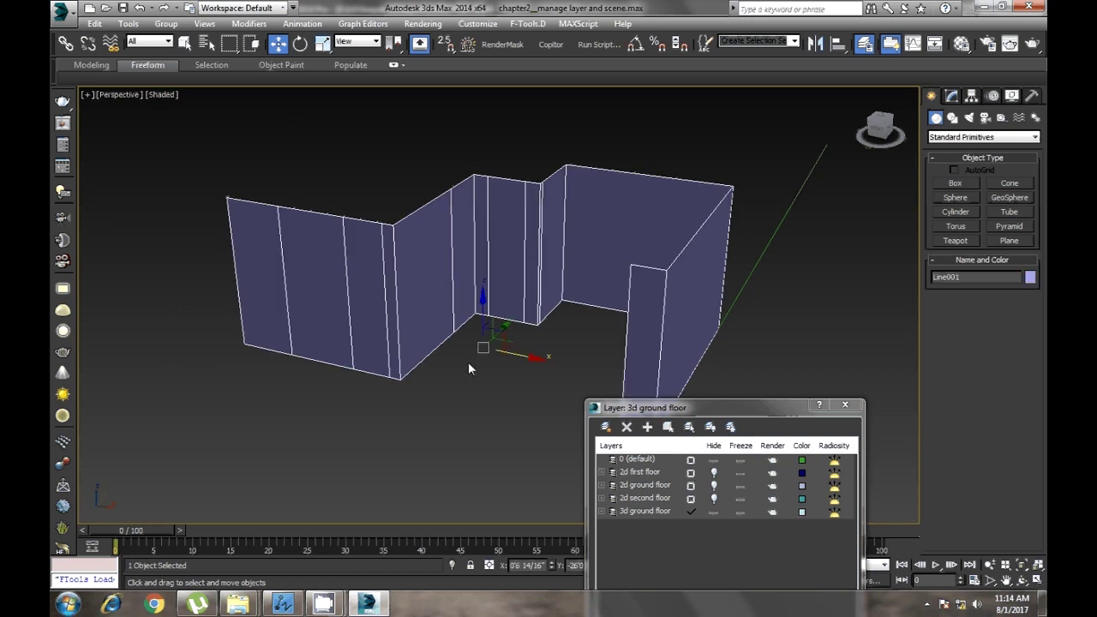
key("ctrl+p")
left_click(845, 404)
mouse_move(747, 420)
left_mouse_down()
mouse_move(767, 414)
mouse_move(764, 335)
left_mouse_up()
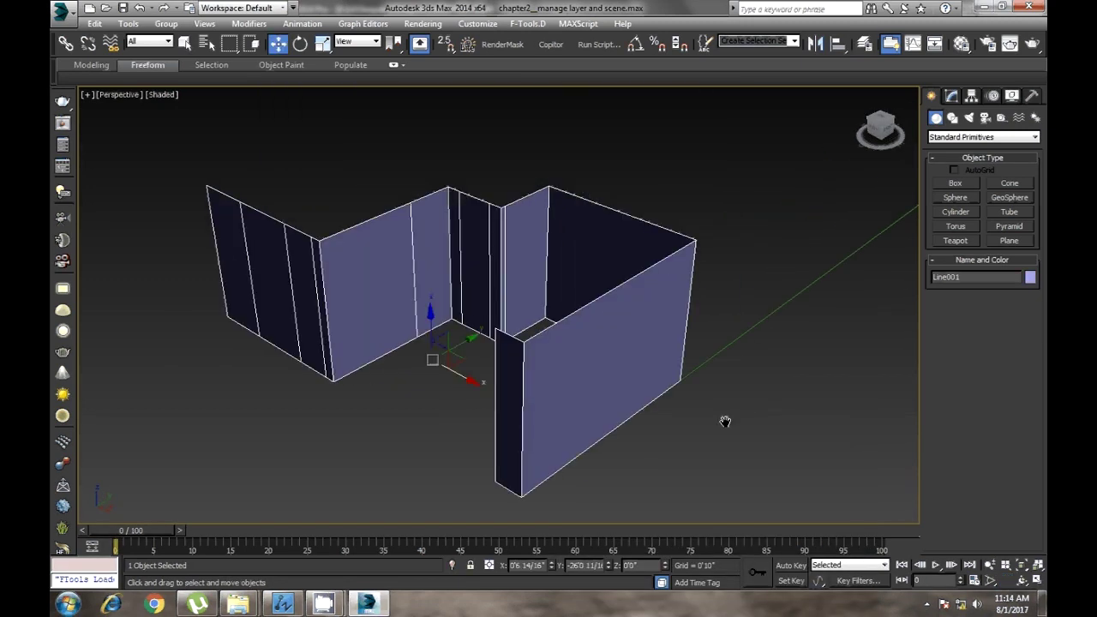
left_click(632, 249)
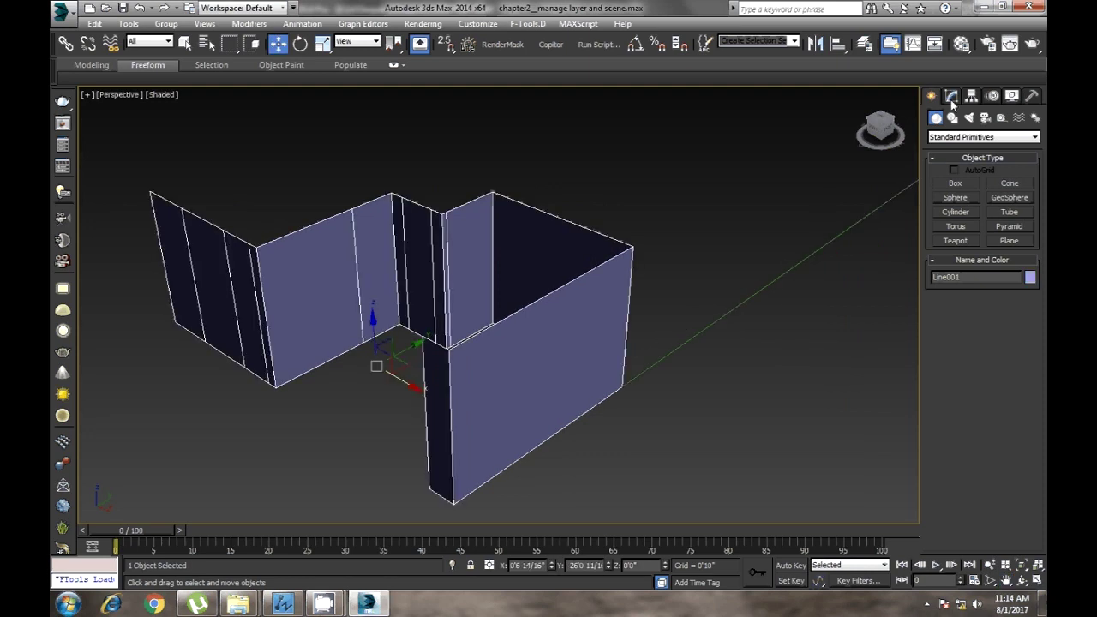
left_click(952, 96)
right_click(980, 238)
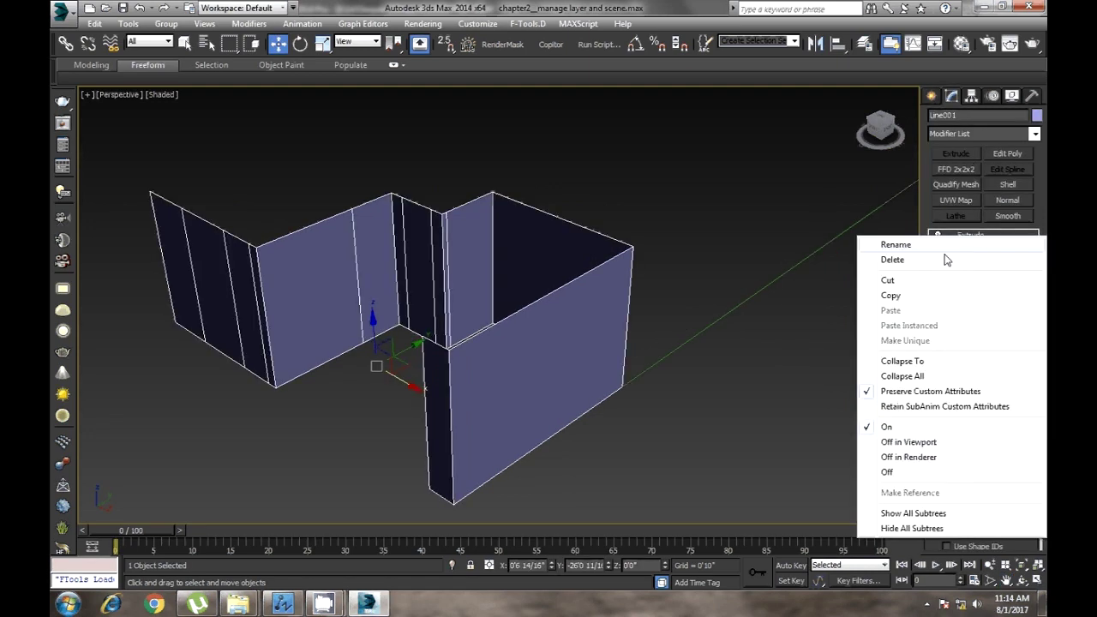
Copy Line001's Extrude and paste it as an instance onto Line002
left_click(892, 295)
left_click_drag(735, 229, 791, 296)
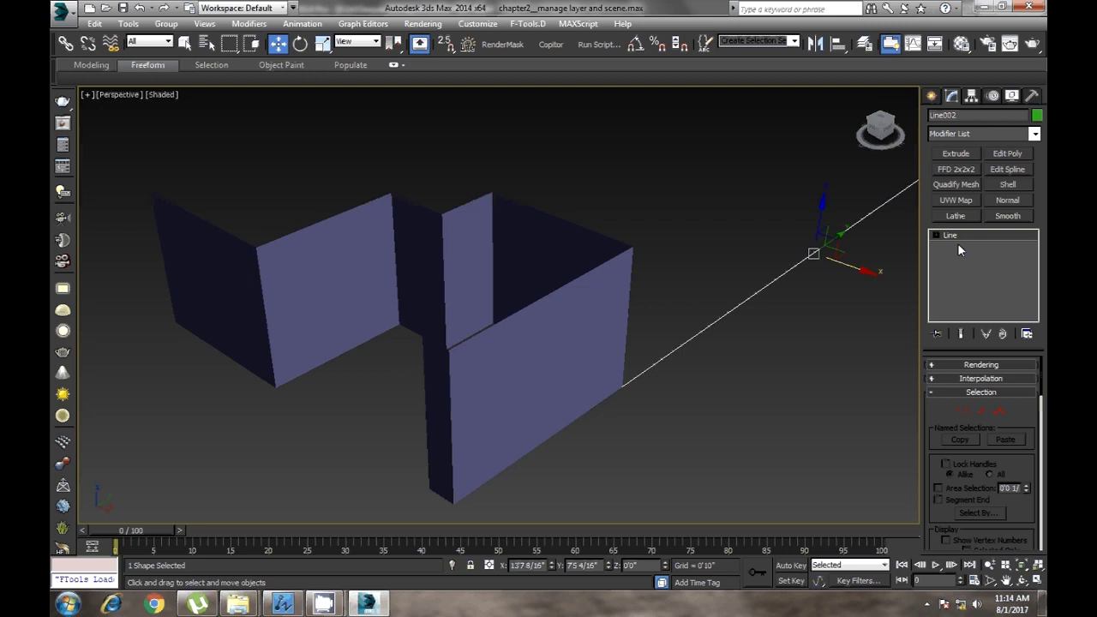
right_click(960, 238)
left_click(973, 260)
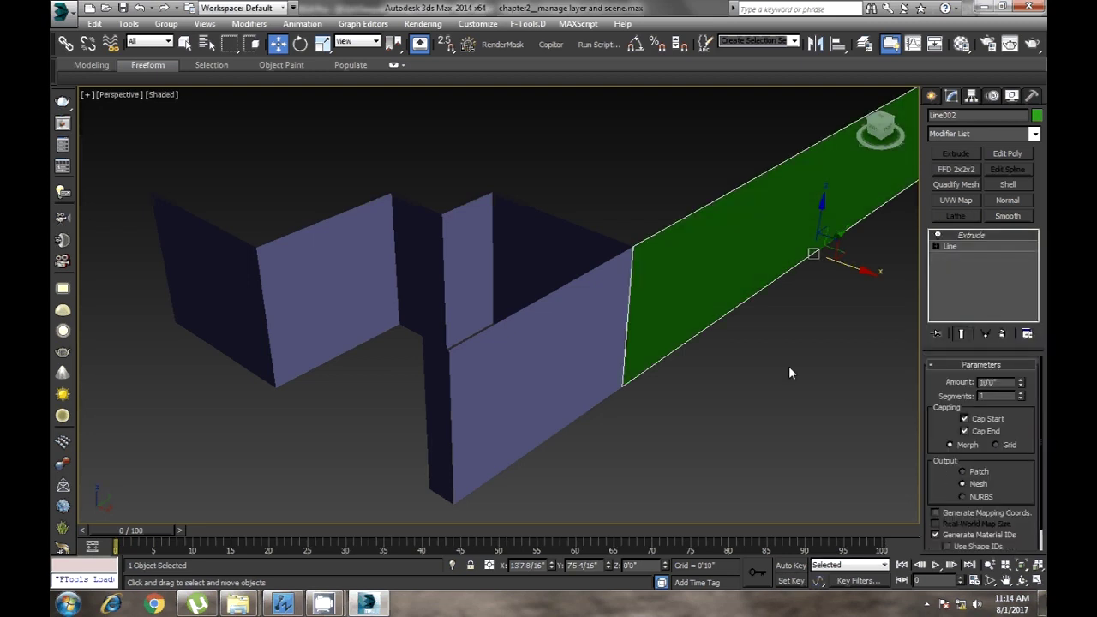
Try a wall height of 15'0", undo back to the original height, then deselect
left_click(768, 371)
left_click(617, 350)
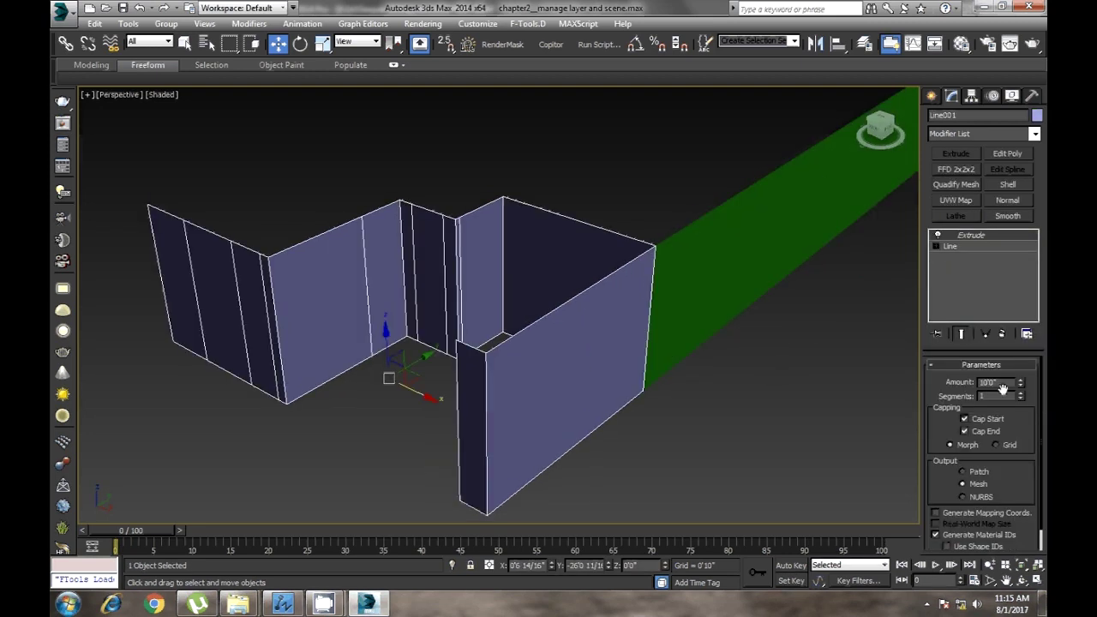
type("15")
key("Return")
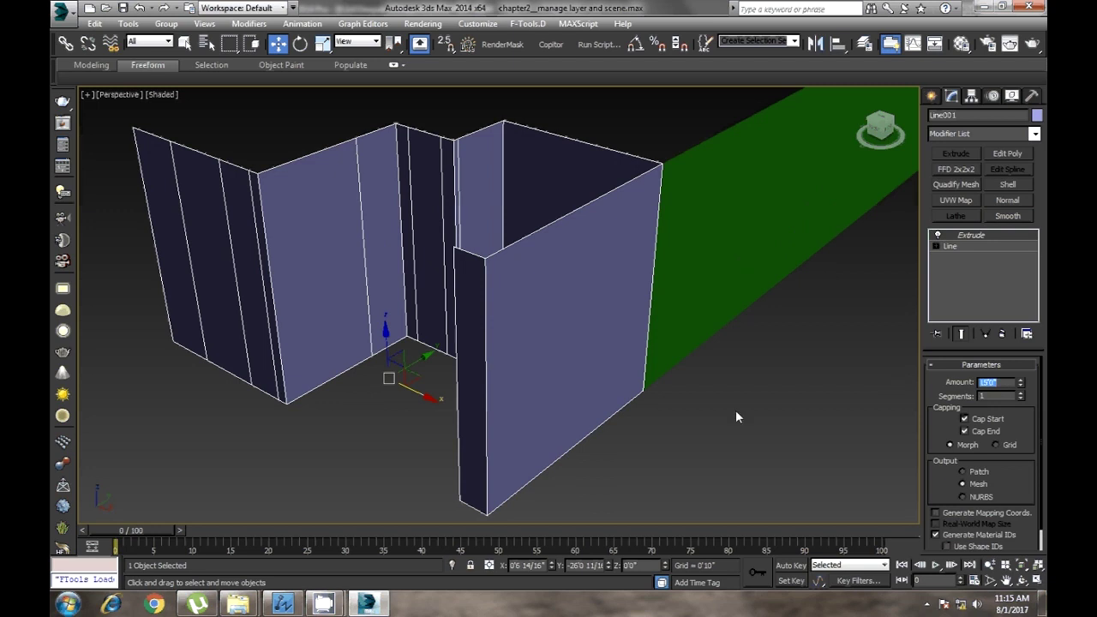
middle_click_drag(748, 428, 766, 429, "alt")
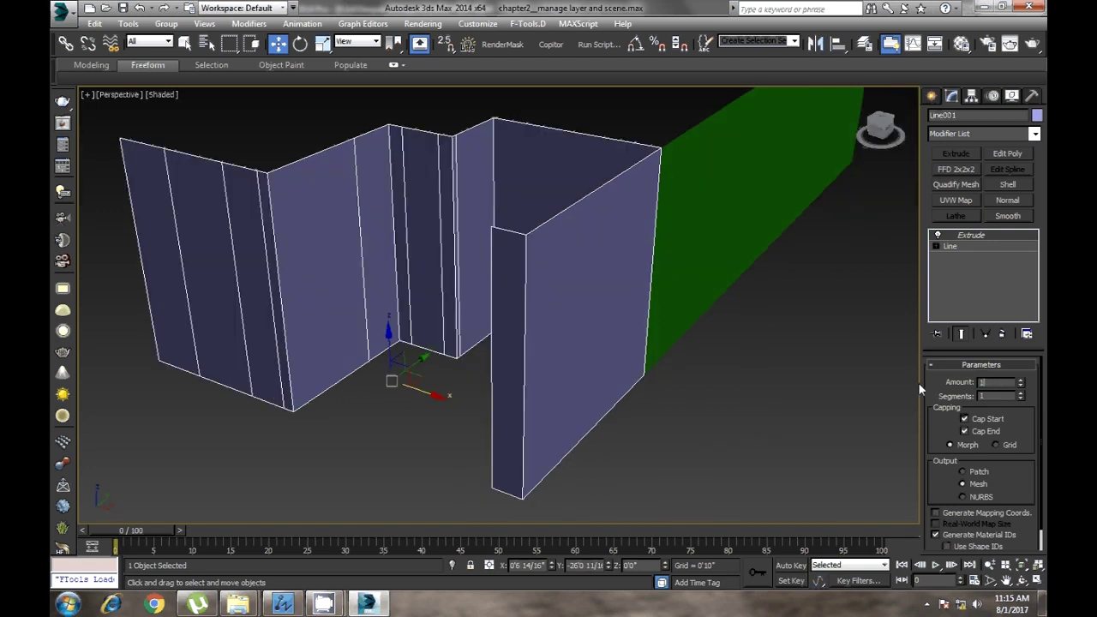
key("ctrl+z")
left_click(416, 348)
middle_click_drag(416, 348, 342, 448, "alt")
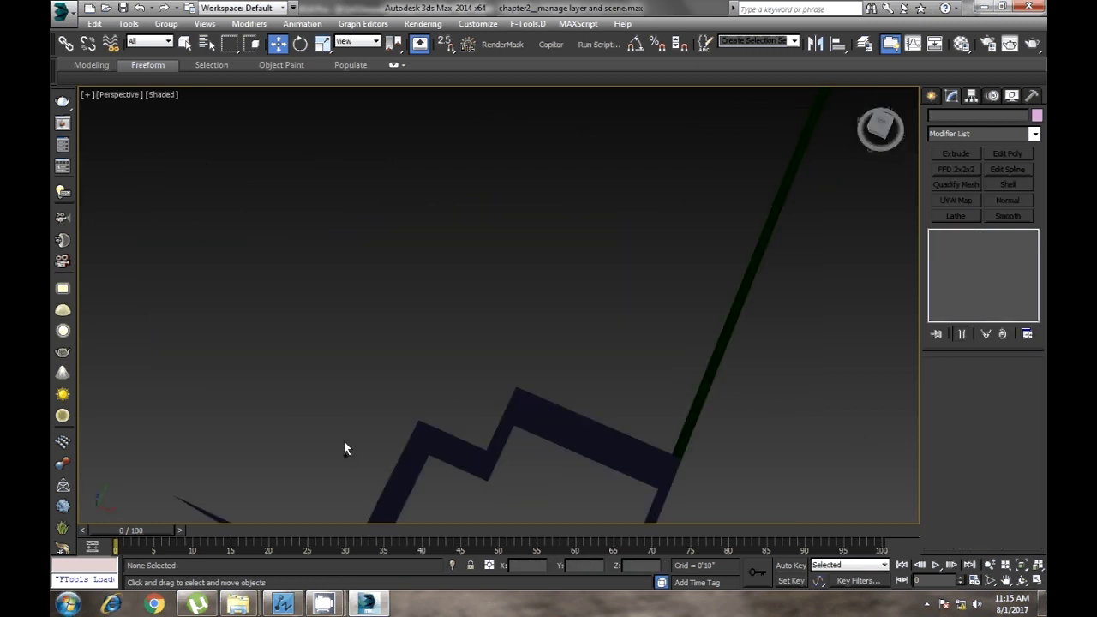
Unhide the 2d ground floor layer
middle_click_drag(272, 218, 326, 202, "alt")
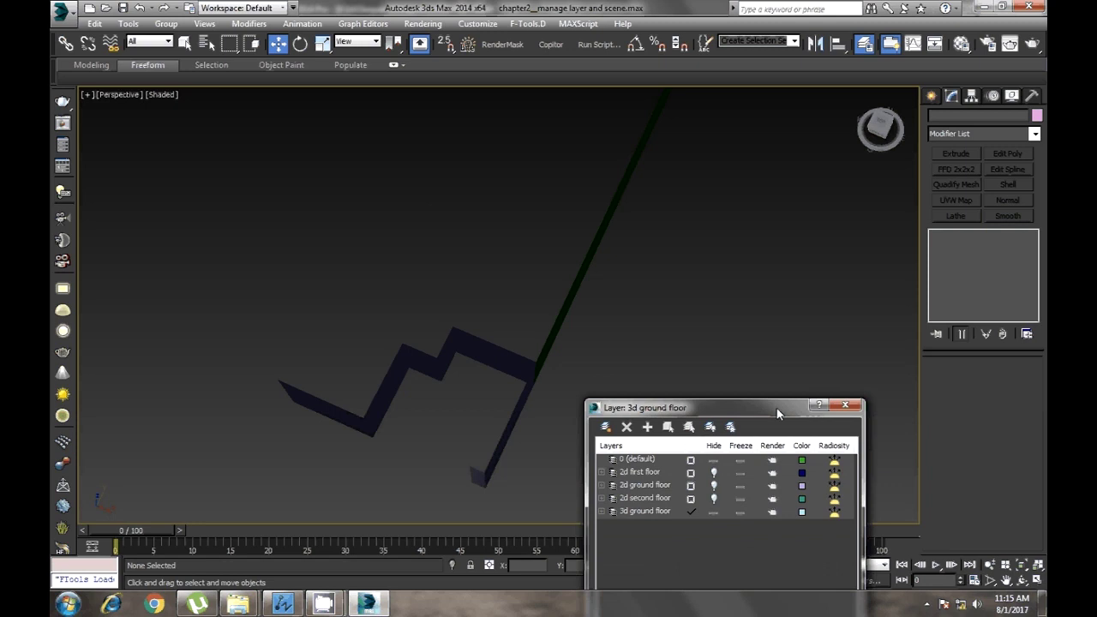
middle_click_drag(620, 429, 685, 403, "alt")
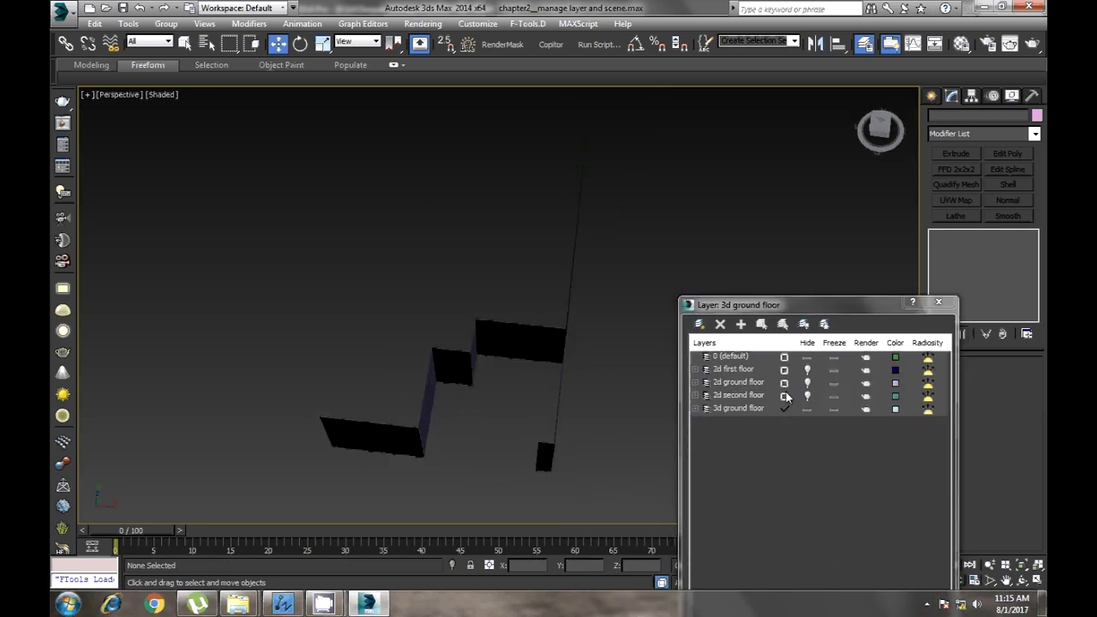
left_click(743, 374)
left_click(746, 383)
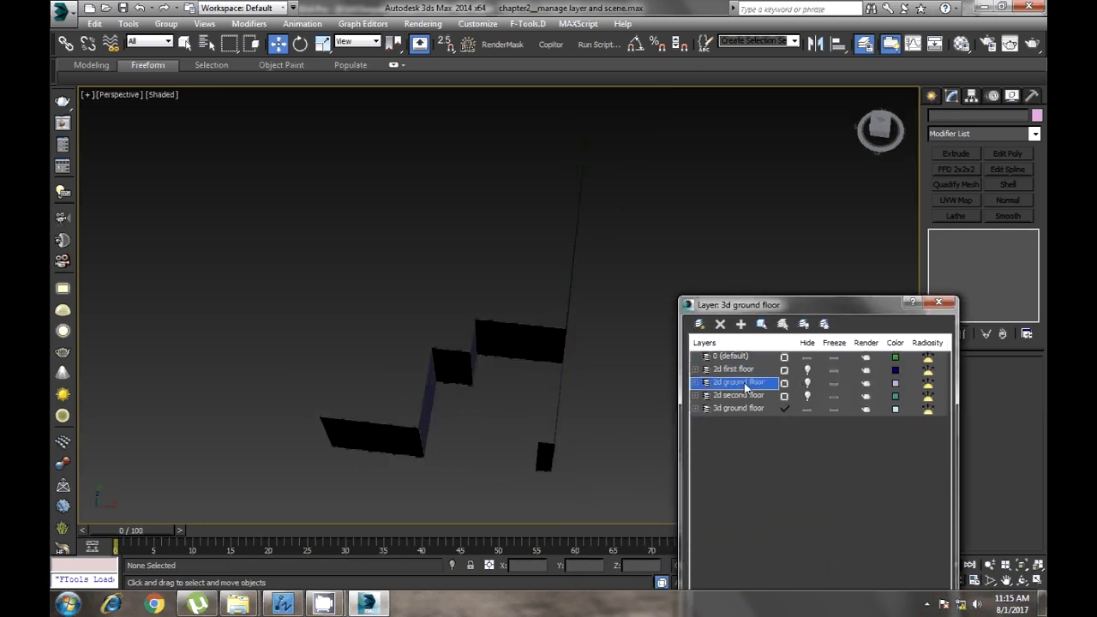
left_click(806, 384)
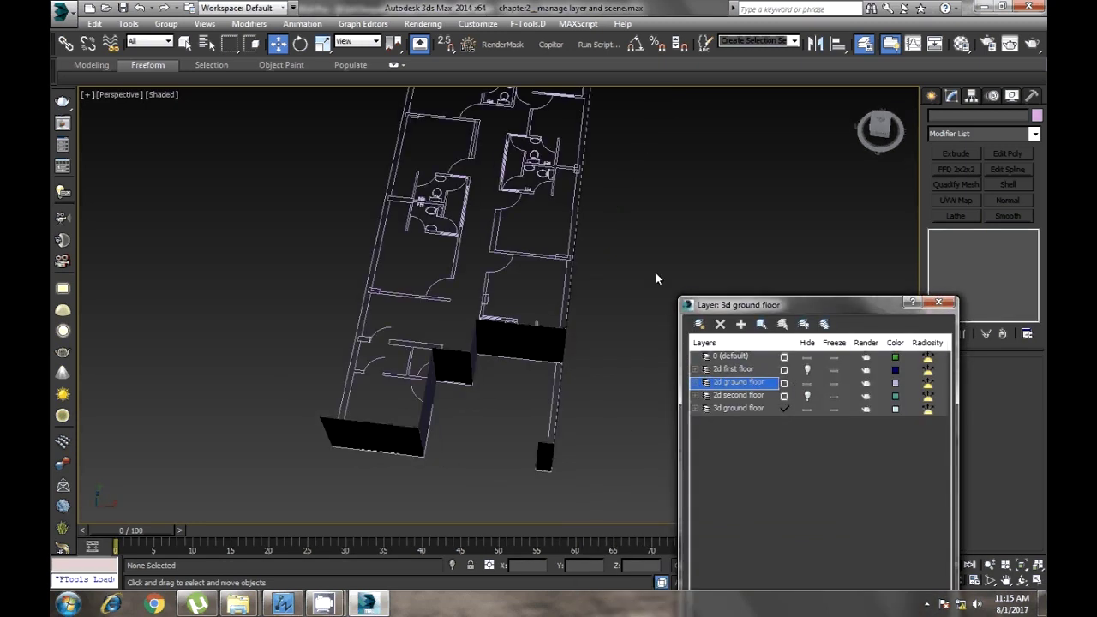
Start a Line in Top view with snapping on, beginning at a plan corner
right_click(589, 393)
left_click(606, 326)
key("t")
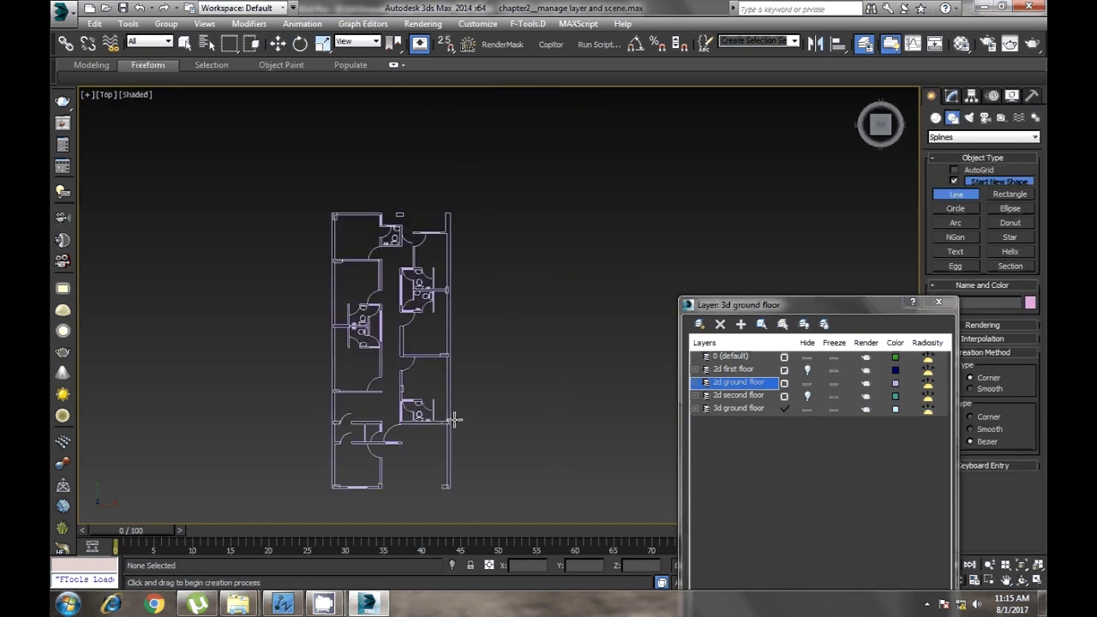
scroll(463, 424, "up", 5)
key("s")
left_click(398, 408)
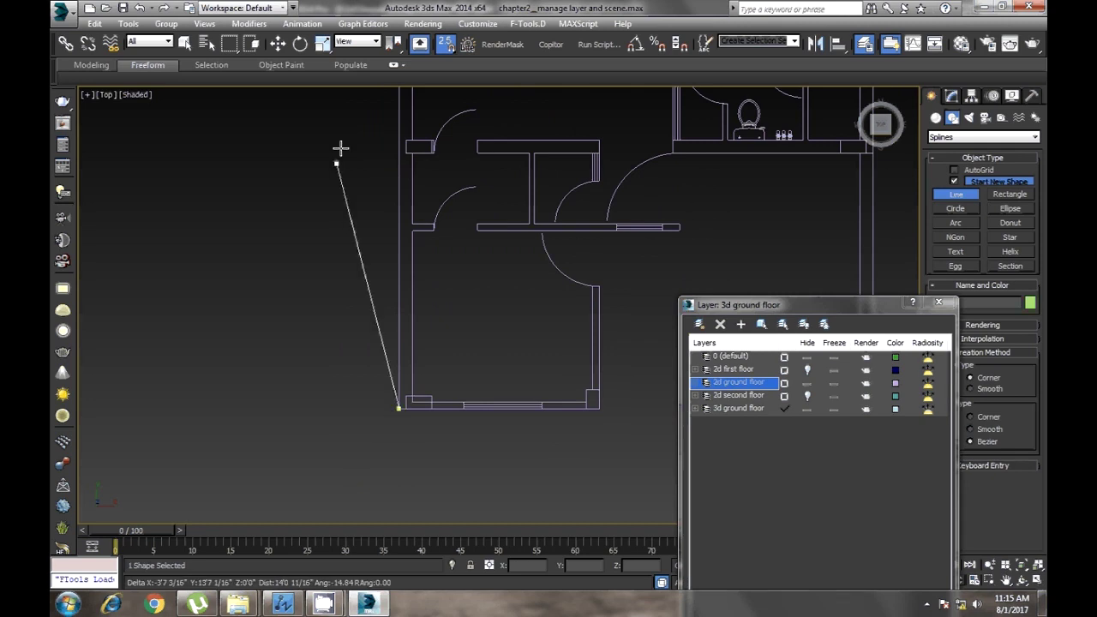
Trace the line along the building's far wall and hide the 2d ground floor plan again
mouse_move(375, 294)
middle_mouse_down()
mouse_move(394, 238)
mouse_move(410, 394)
middle_mouse_up()
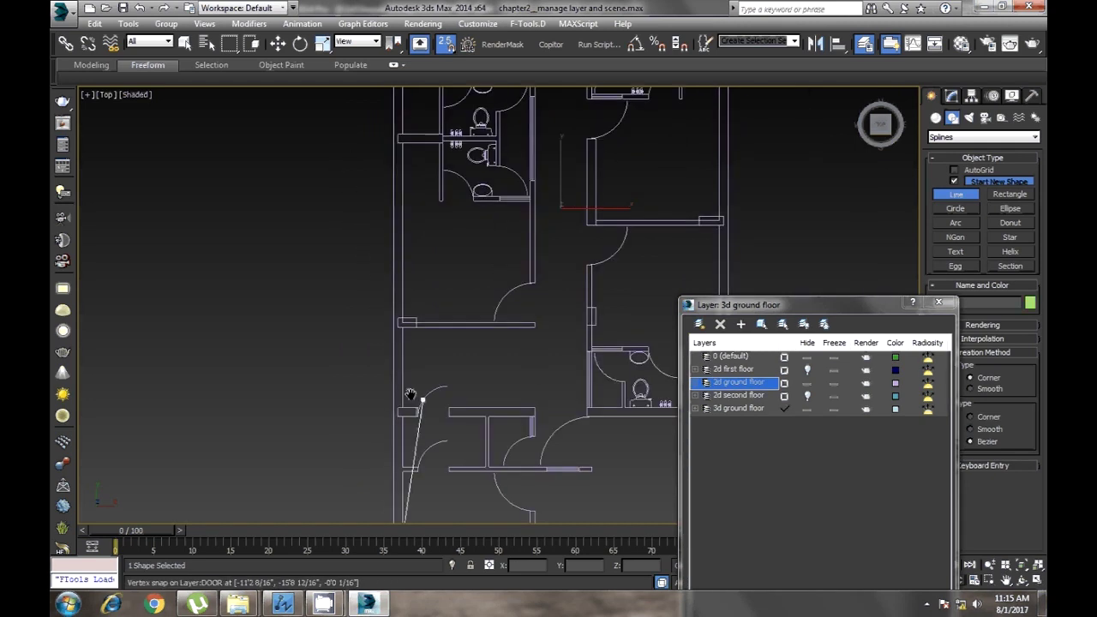
mouse_move(367, 152)
middle_mouse_down()
mouse_move(362, 385)
mouse_move(360, 298)
middle_mouse_up()
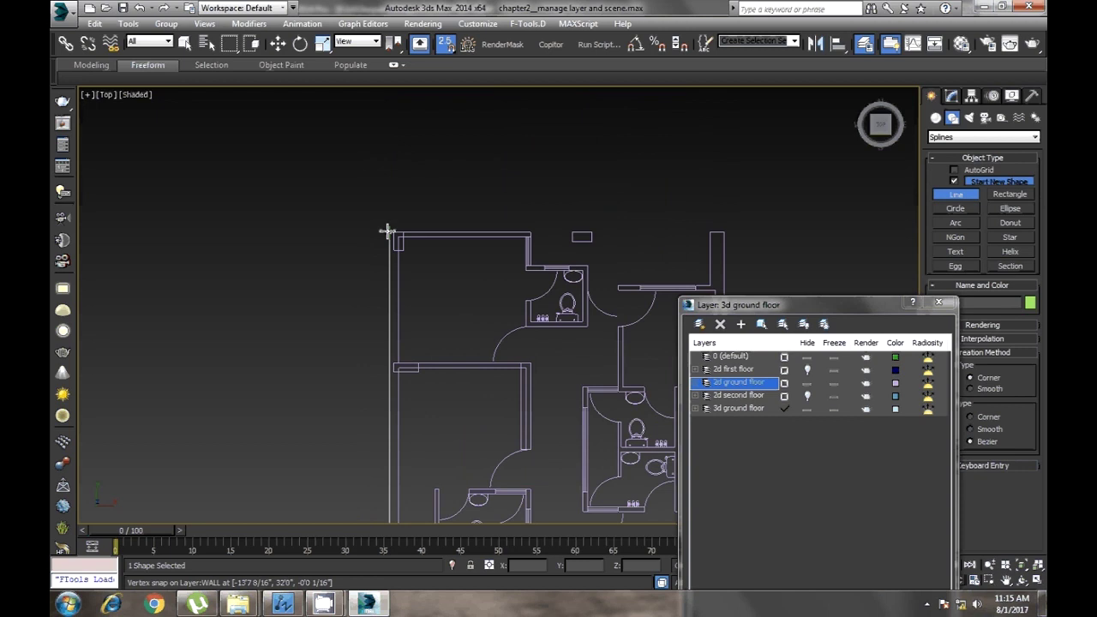
key("p")
mouse_move(484, 445)
middle_mouse_down("alt")
mouse_move(389, 353)
mouse_move(484, 423)
mouse_move(465, 363)
mouse_move(431, 360)
mouse_move(532, 369)
middle_mouse_up("alt")
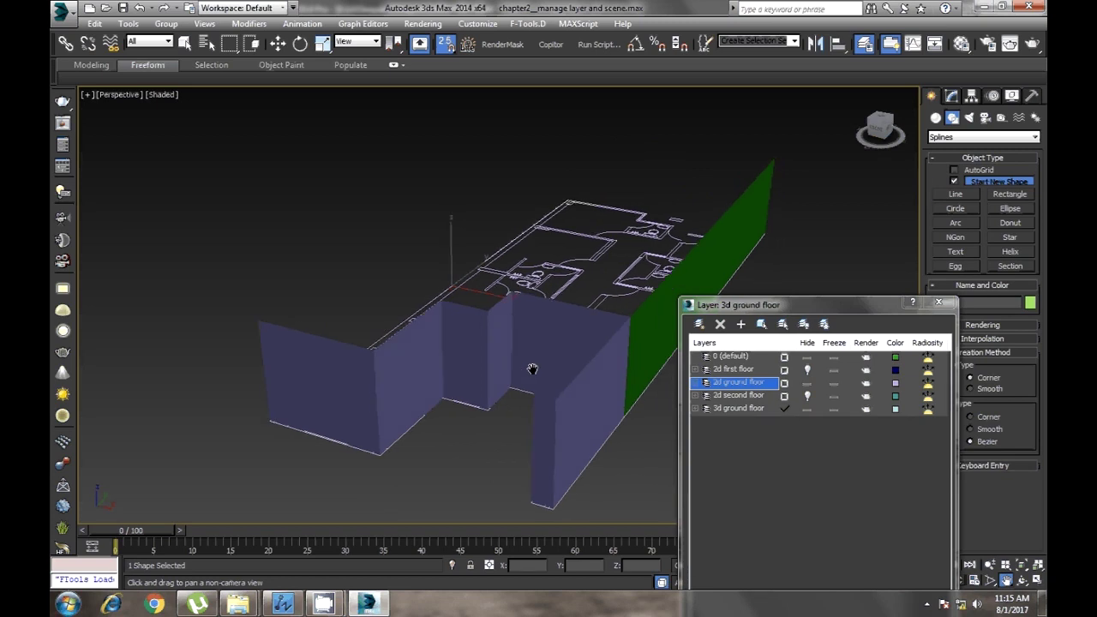
left_click(956, 194)
left_click(807, 383)
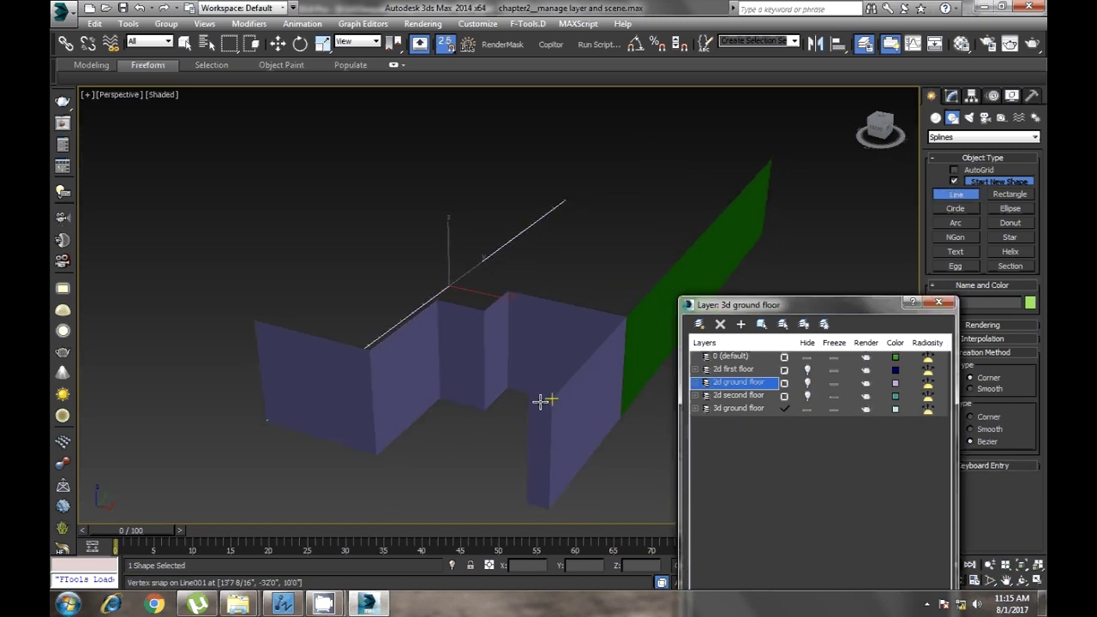
middle_click_drag(542, 400, 492, 331, "alt")
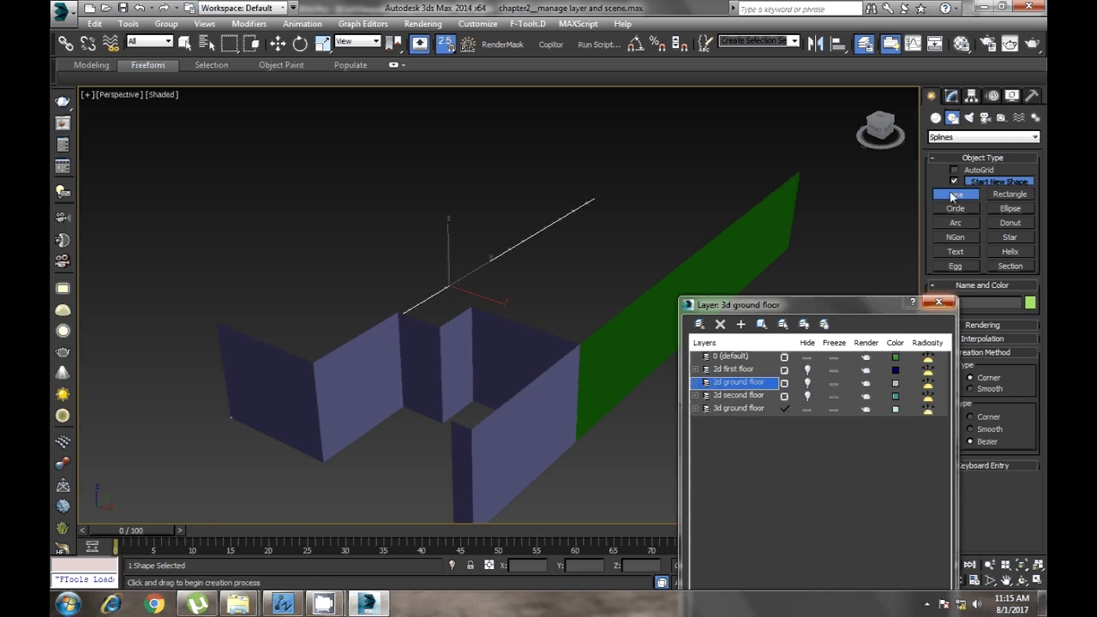
Paste the shared Extrude as an instance onto Line003 and deselect it
key("w")
left_click(952, 97)
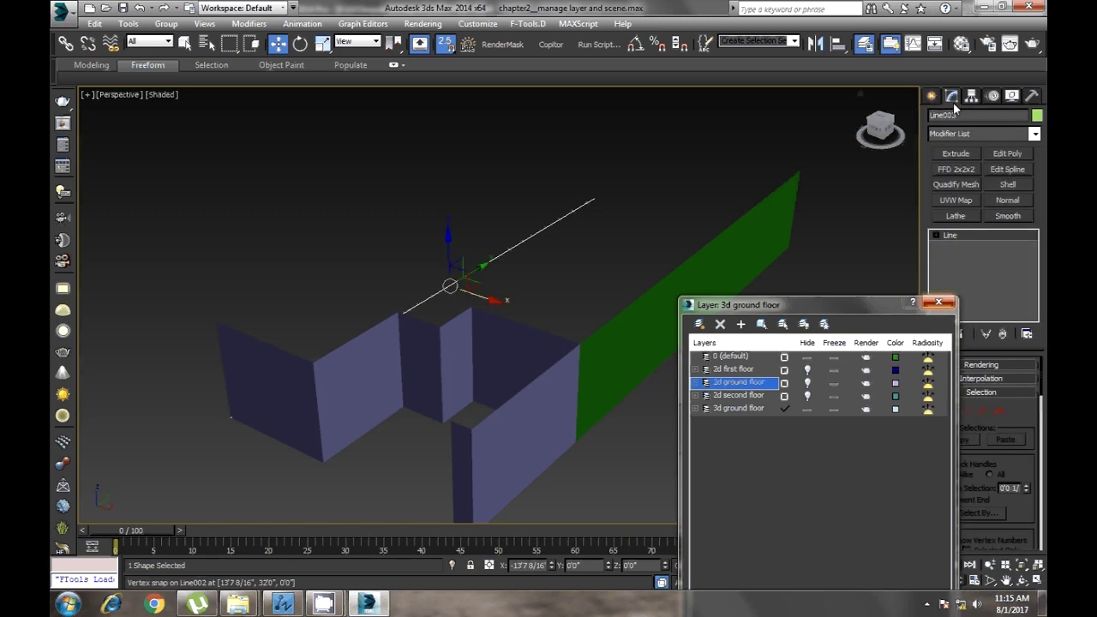
right_click(971, 228)
left_click(980, 254)
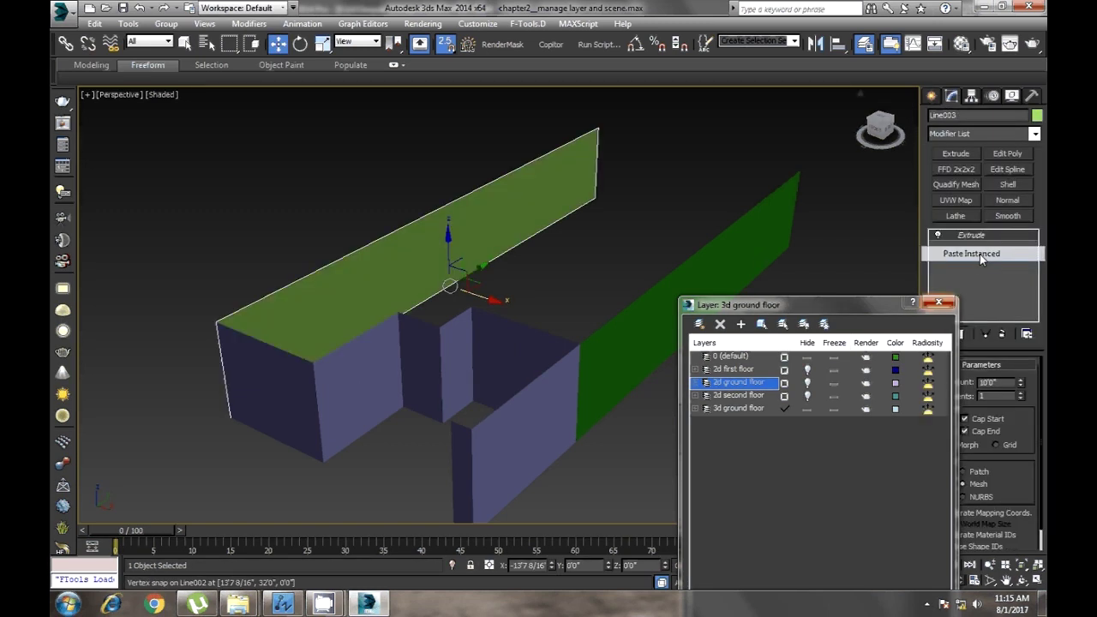
mouse_move(357, 389)
middle_mouse_down("alt")
mouse_move(502, 452)
mouse_move(521, 426)
middle_mouse_up("alt")
left_click(502, 451)
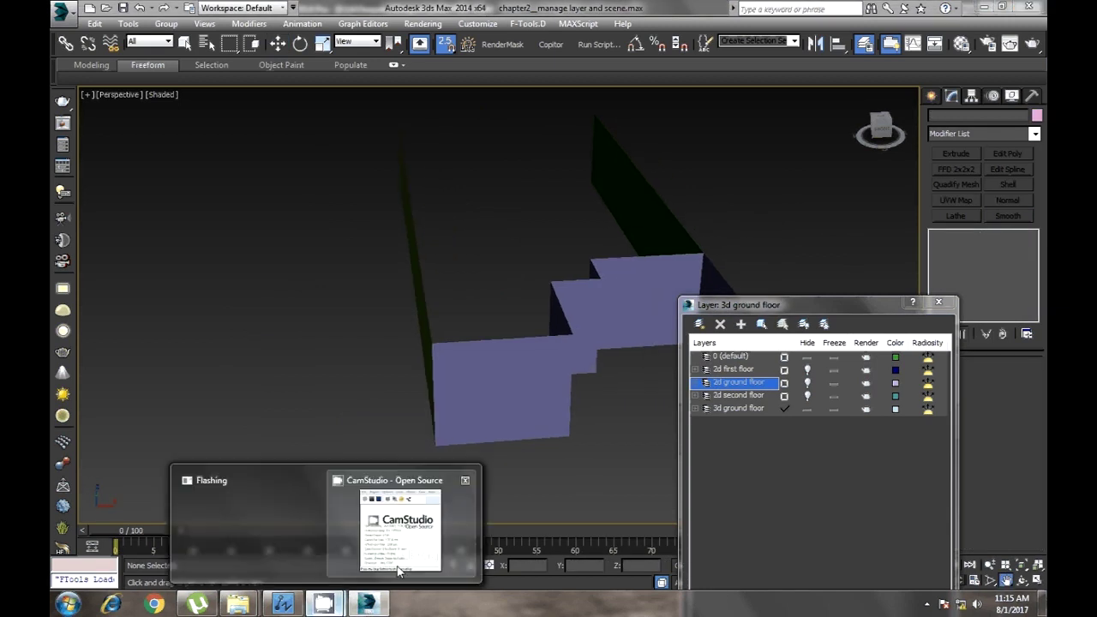
Orbit to view the walls from above and bring up the quad menu for unhiding
left_click(398, 572)
mouse_move(576, 380)
middle_mouse_down("alt")
mouse_move(429, 392)
mouse_move(449, 426)
mouse_move(475, 409)
middle_mouse_up("alt")
key("w")
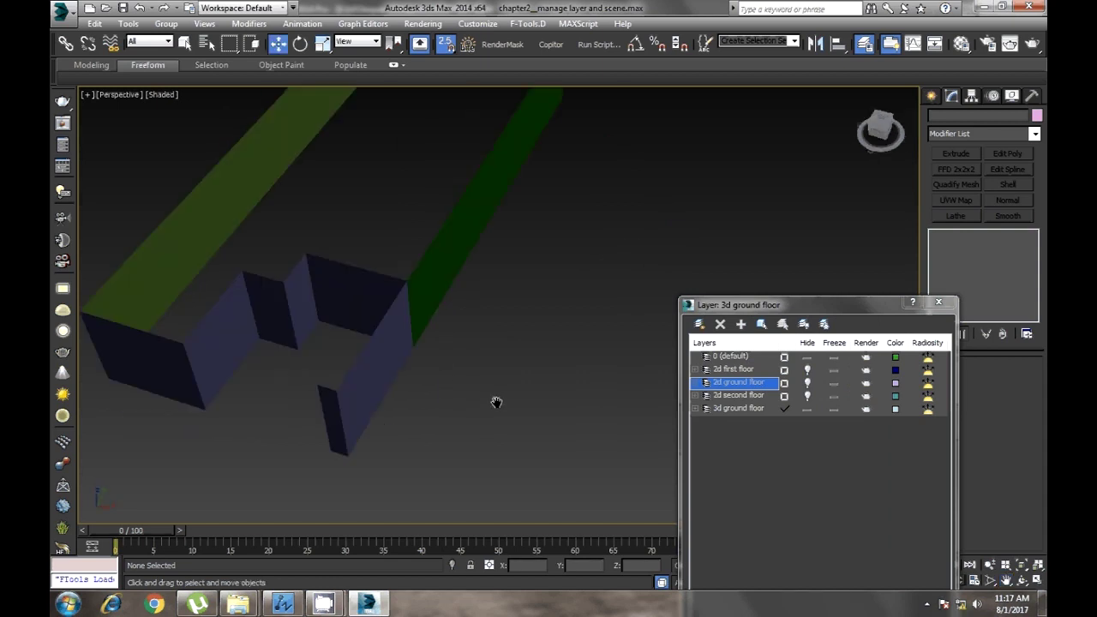
right_click(507, 403)
Unhide all objects plus the 2d first and second floor plans, picking the first-floor layer
left_click(569, 352)
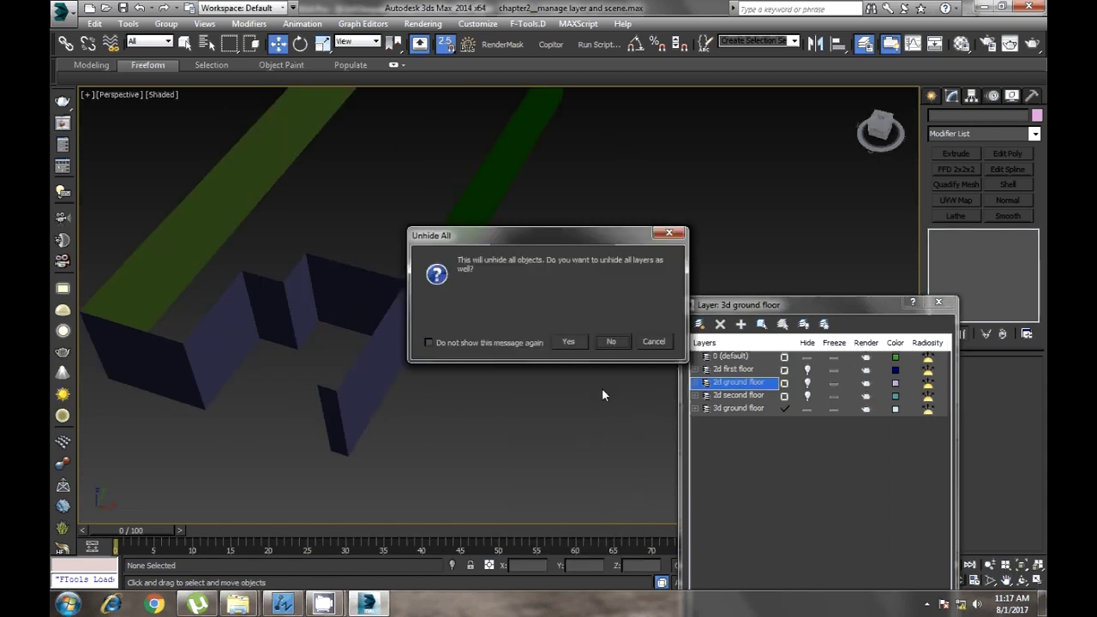
left_click(609, 343)
left_click(808, 395)
left_click(806, 383)
left_click(805, 370)
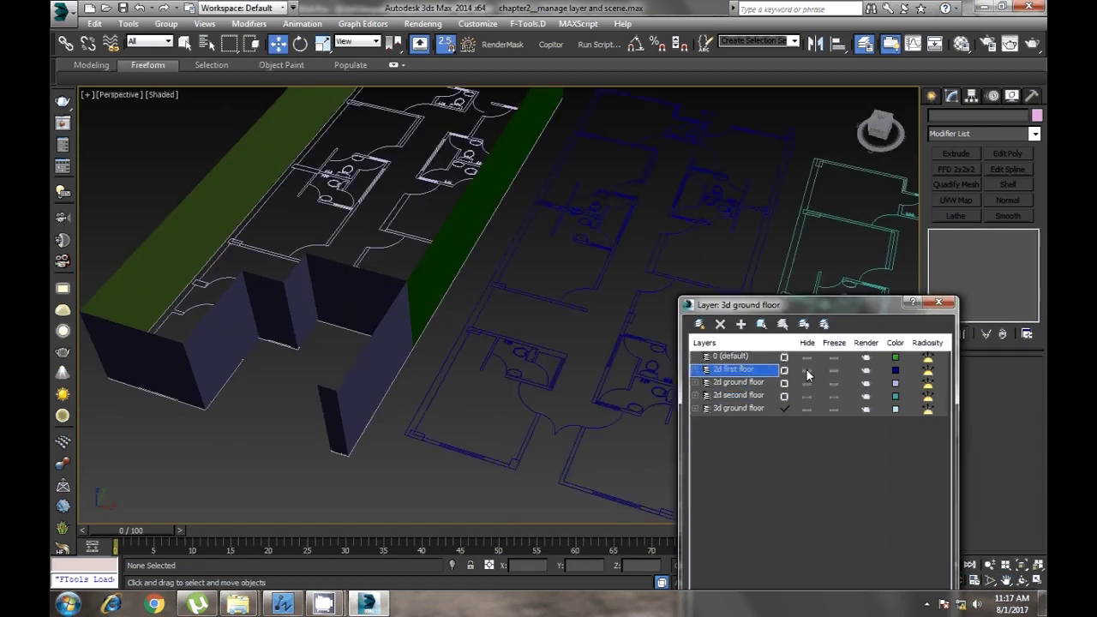
mouse_move(455, 408)
middle_mouse_down("alt")
mouse_move(478, 410)
mouse_move(467, 378)
middle_mouse_up("alt")
left_click_drag(805, 308, 943, 433)
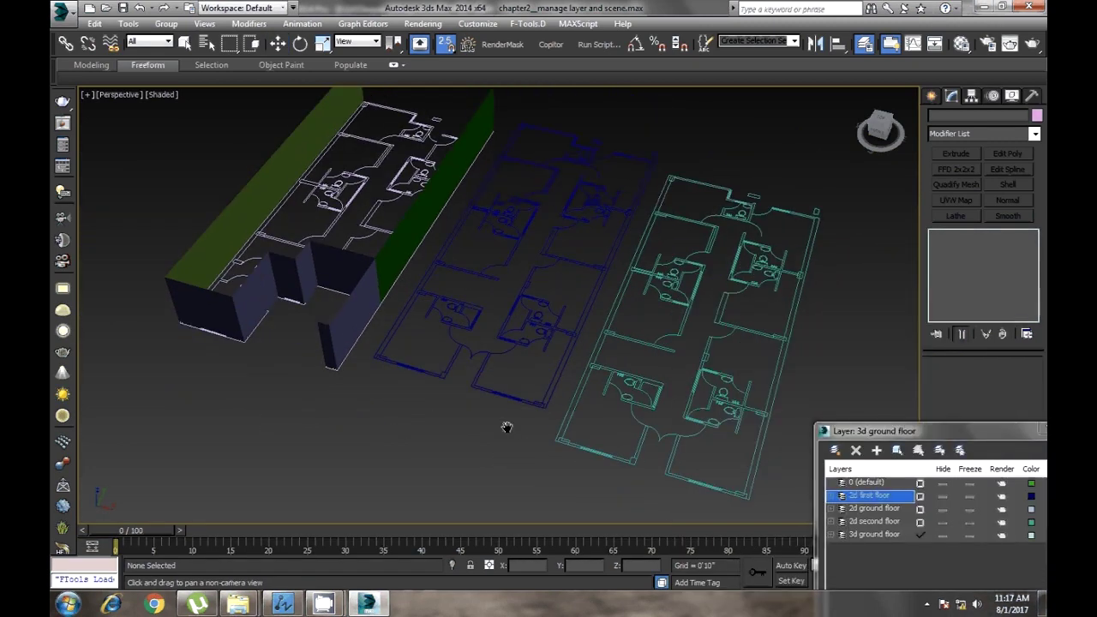
middle_click_drag(506, 426, 497, 416)
Start a new Line in Top view at a first-floor wall
right_click(611, 411)
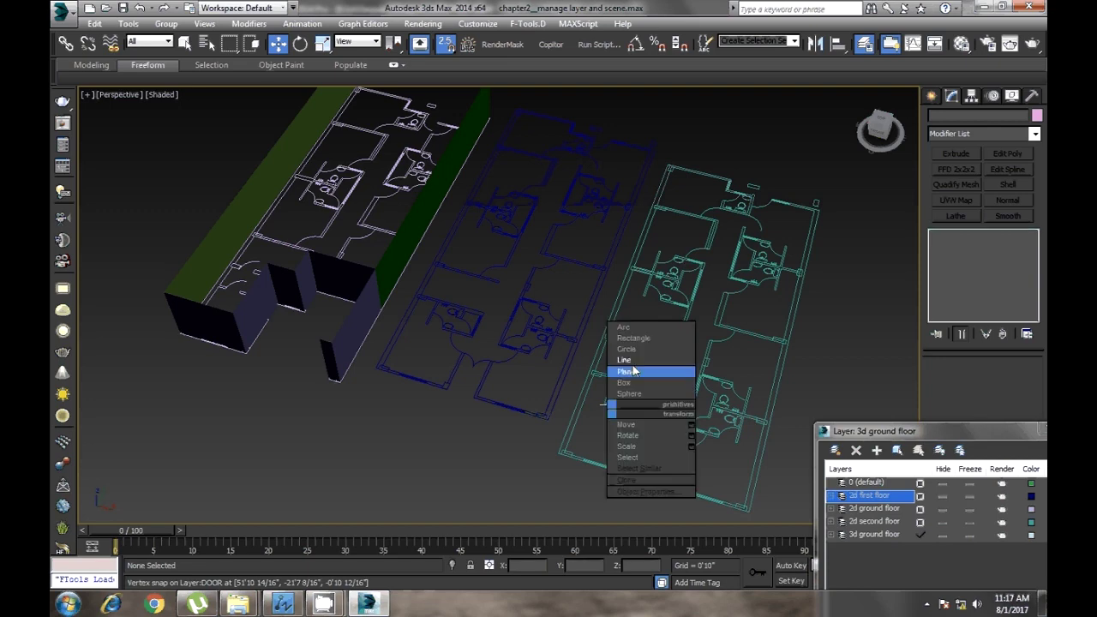
left_click(643, 369)
key("t")
scroll(533, 390, "down", 5)
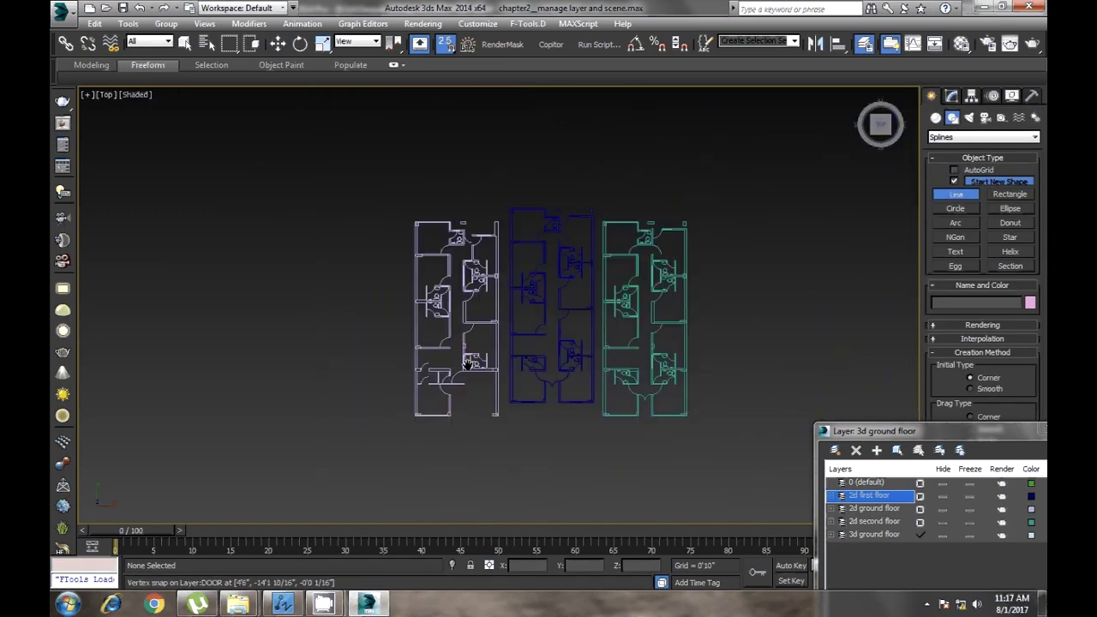
scroll(532, 382, "up", 3)
scroll(614, 387, "up", 2)
scroll(558, 279, "up", 2)
scroll(549, 324, "down", 1)
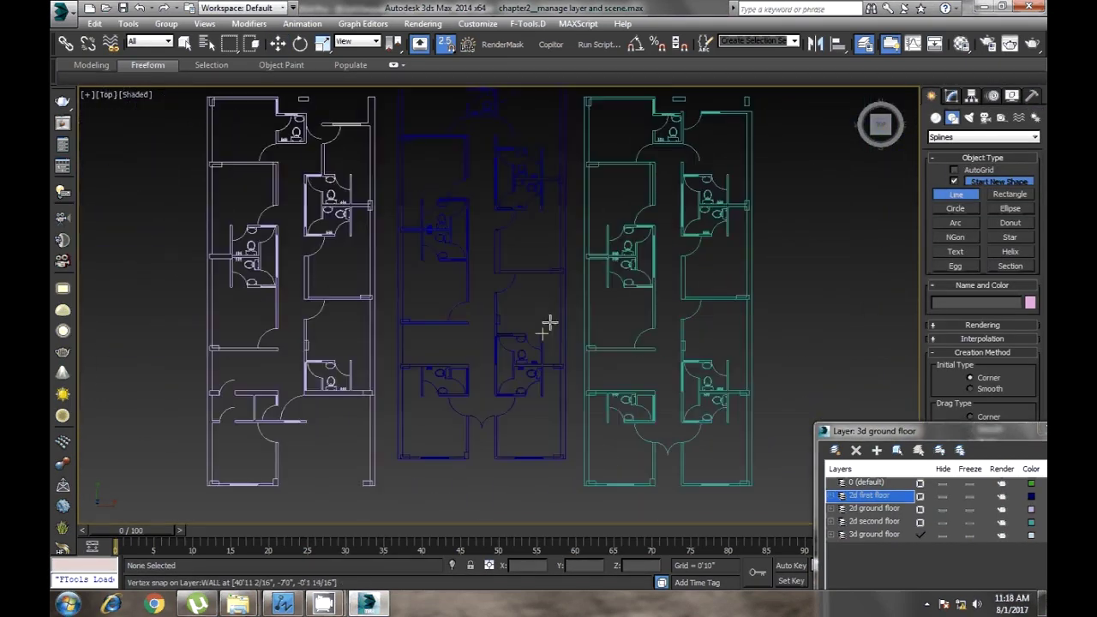
left_click(558, 187)
scroll(497, 326, "up", 3)
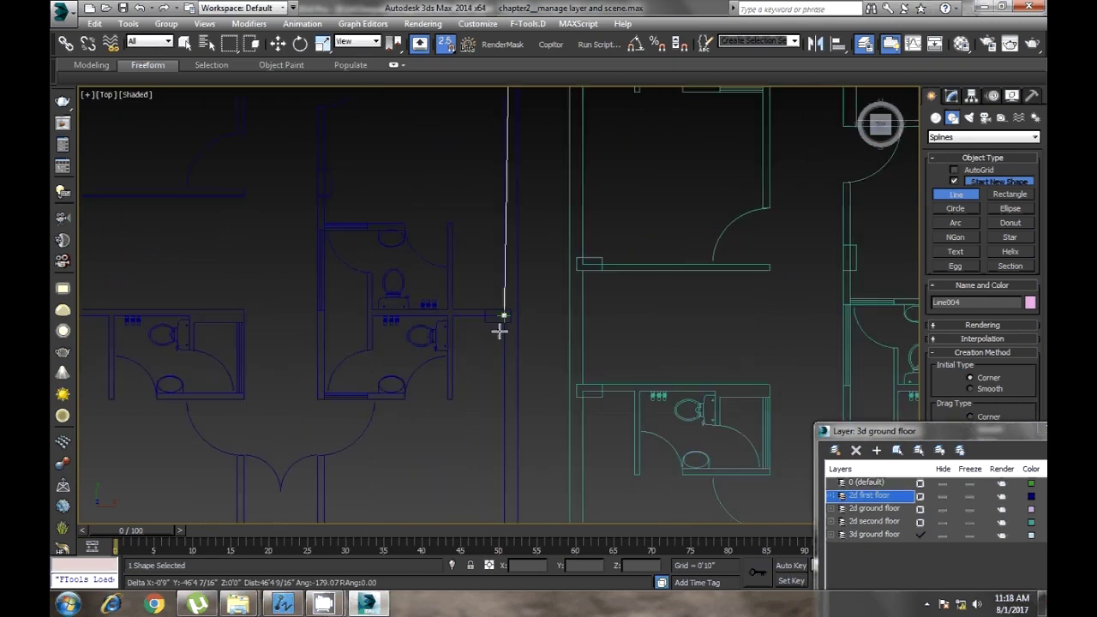
scroll(497, 303, "up", 2)
Trace vertices along the bottom walls, stepping around the doorway opening
left_click(529, 433)
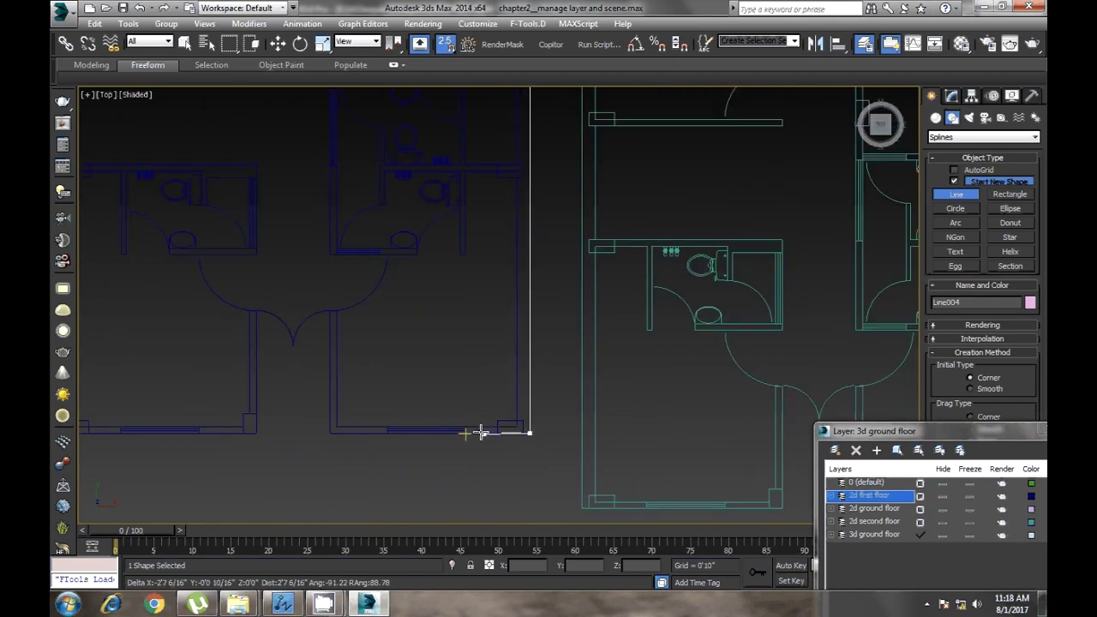
left_click(464, 433)
left_click(387, 433)
left_click(329, 432)
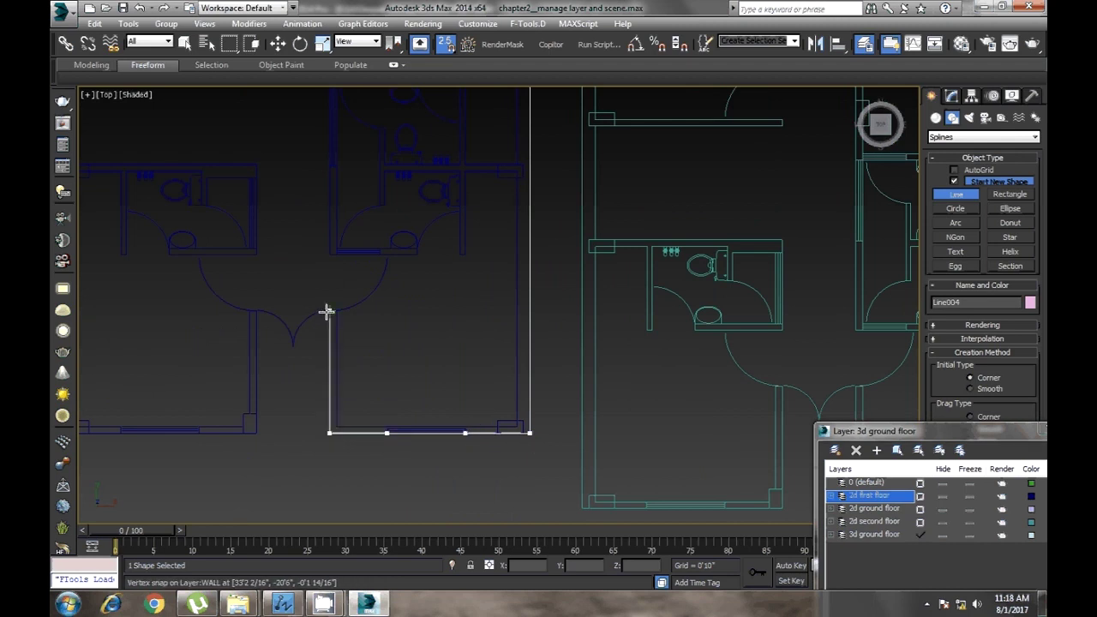
left_click(329, 311)
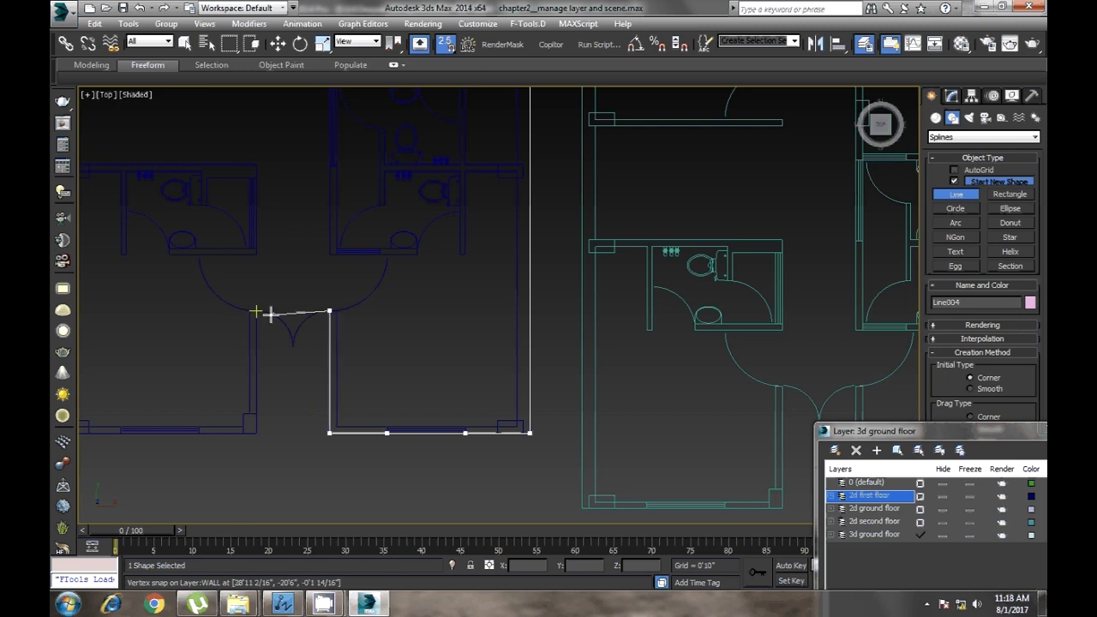
left_click(256, 311)
left_click(255, 433)
left_click(198, 433)
key("i")
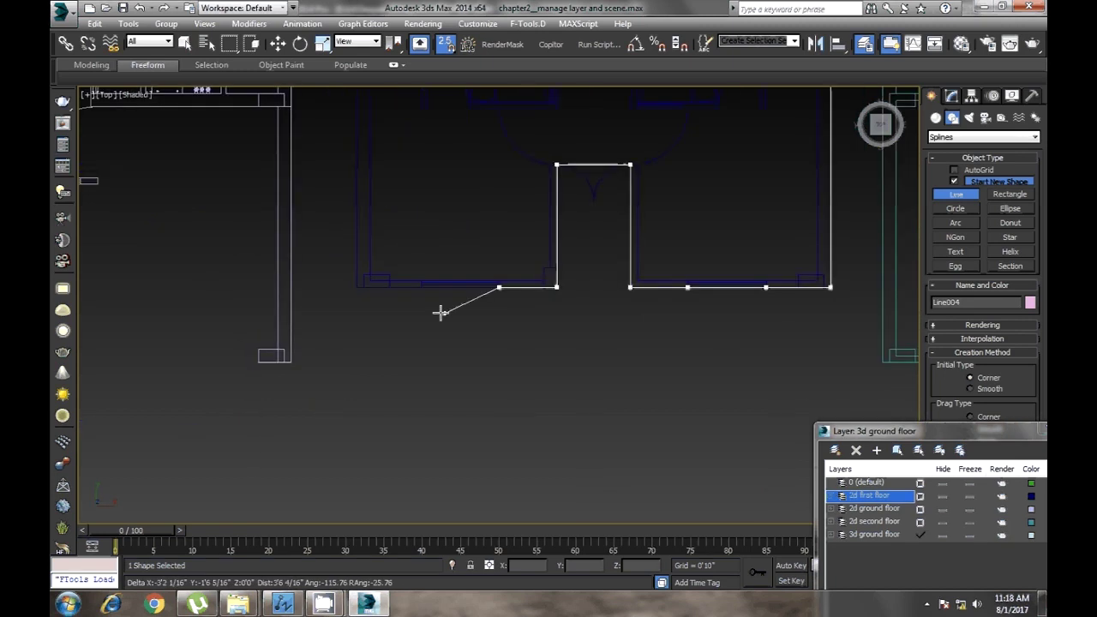
left_click(421, 287)
left_click(356, 287)
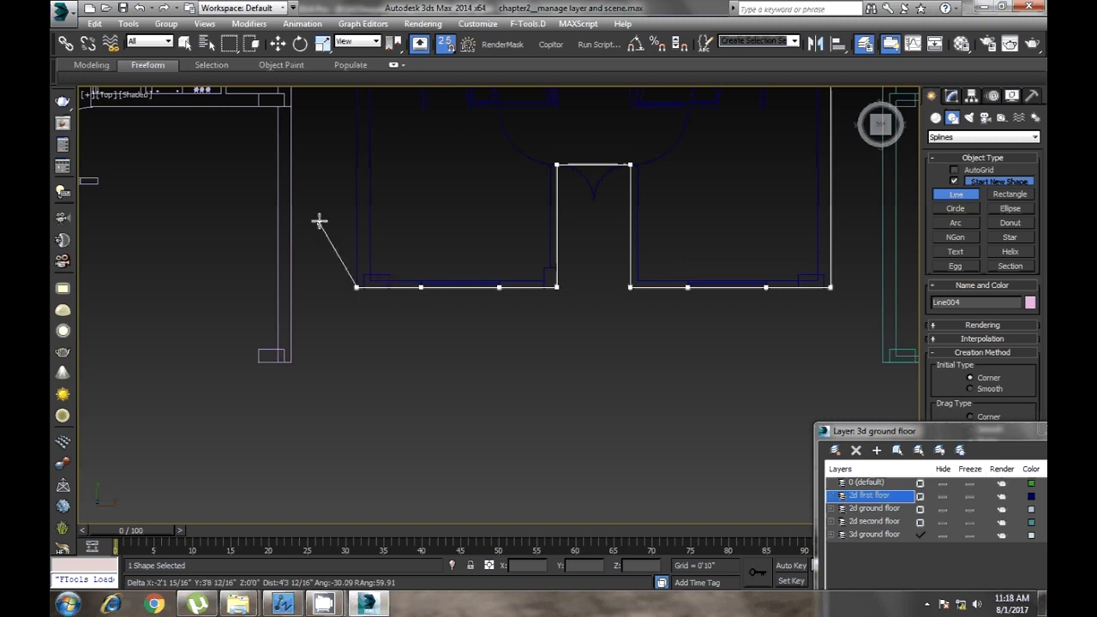
Place the final vertex to finish the outline and bring up its modifier stack options
scroll(478, 215, "down", 5)
scroll(537, 225, "up", 5)
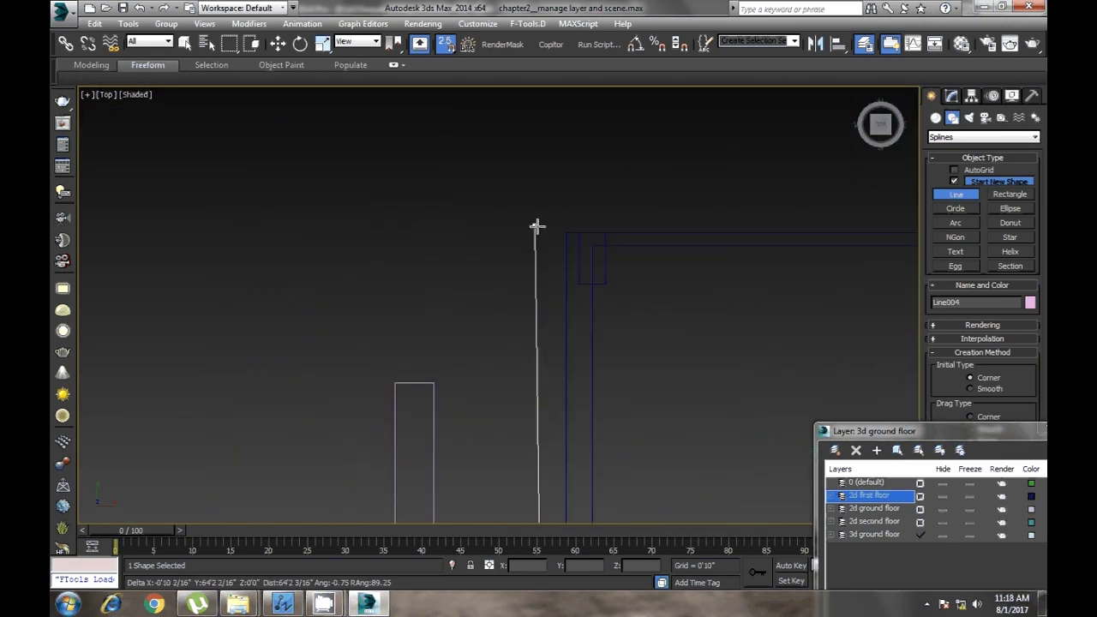
left_click(568, 229)
right_click(569, 229)
scroll(436, 186, "down", 5)
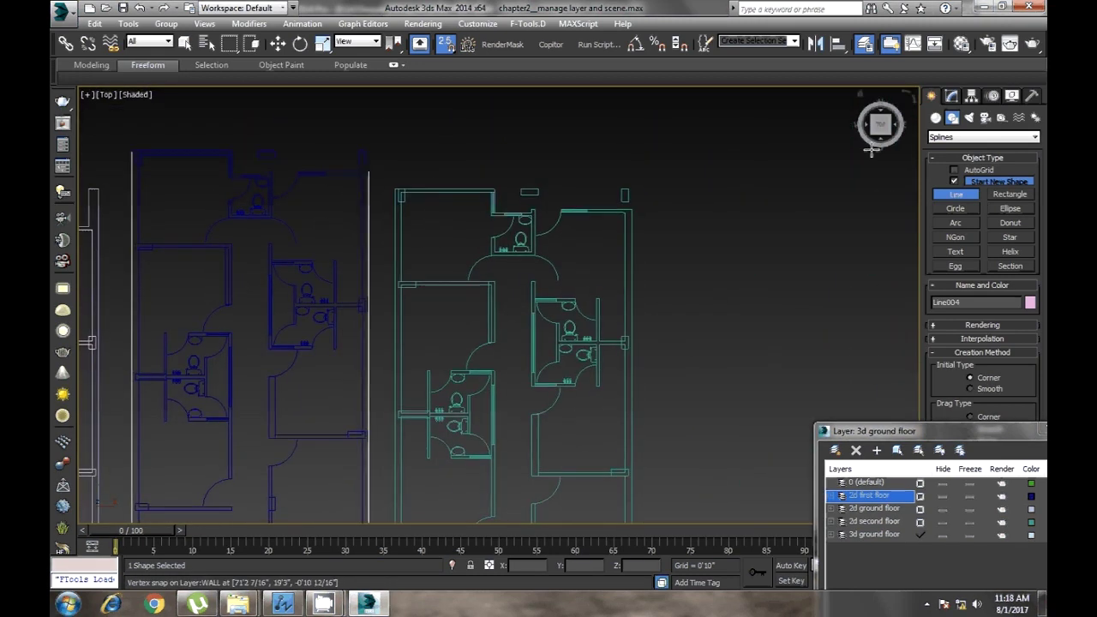
left_click(953, 97)
right_click(968, 246)
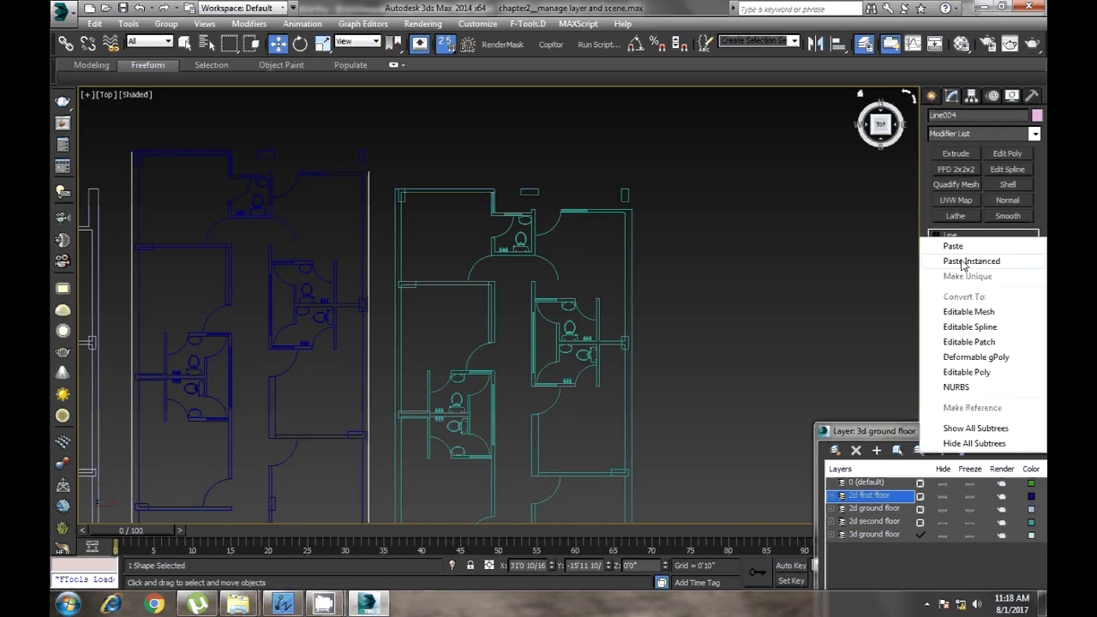
Paste the Extrude as an instance onto Line004 and check the 10'0" walls in perspective
left_click(956, 154)
key("p")
mouse_move(622, 410)
middle_mouse_down("alt")
mouse_move(260, 362)
mouse_move(512, 272)
mouse_move(553, 319)
mouse_move(534, 309)
mouse_move(551, 294)
mouse_move(506, 252)
middle_mouse_up("alt")
key("w")
mouse_move(621, 292)
middle_mouse_down("alt")
mouse_move(723, 299)
mouse_move(532, 321)
middle_mouse_up("alt")
Return to Top view and pick the spline Line tool over the floor plans
key("t")
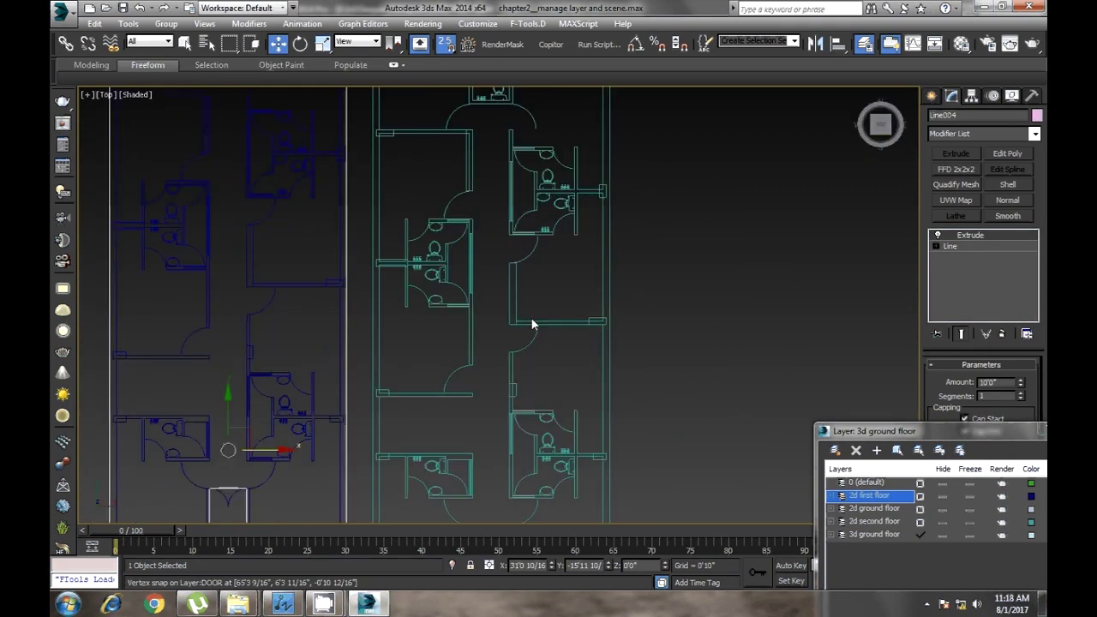
scroll(497, 248, "down", 2)
right_click(657, 286)
left_click(683, 326)
mouse_move(573, 265)
middle_mouse_down()
mouse_move(569, 330)
mouse_move(600, 291)
mouse_move(584, 403)
middle_mouse_up()
Start a Line at the cyan plan's top-right corner and trace the right, bottom and left walls, redoing misplaced vertices
key("l")
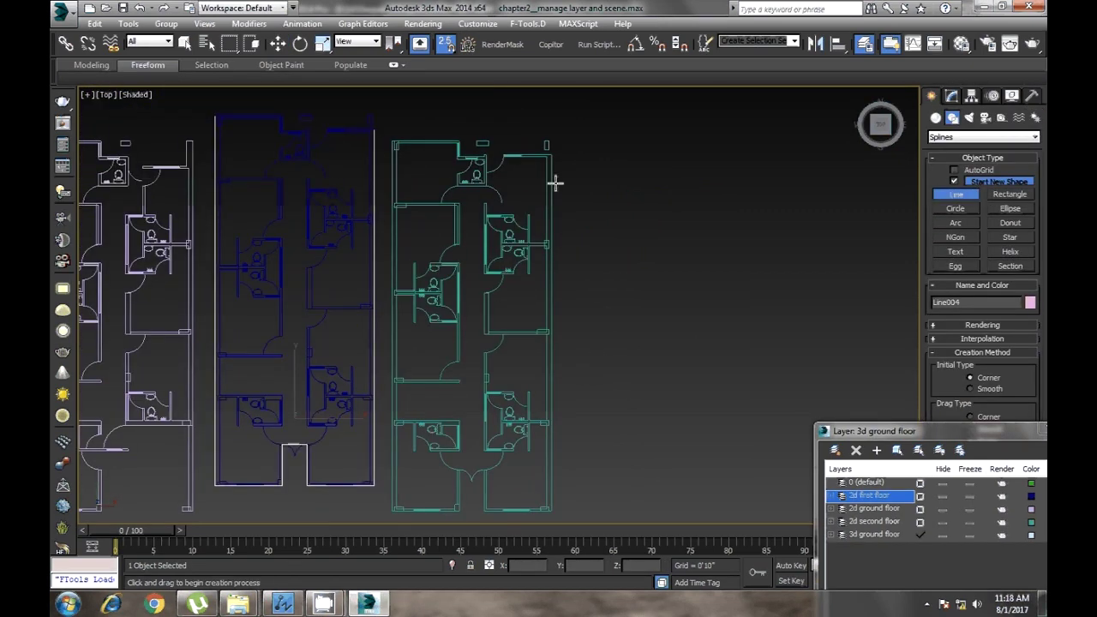
left_click(552, 154)
scroll(573, 420, "up", 4)
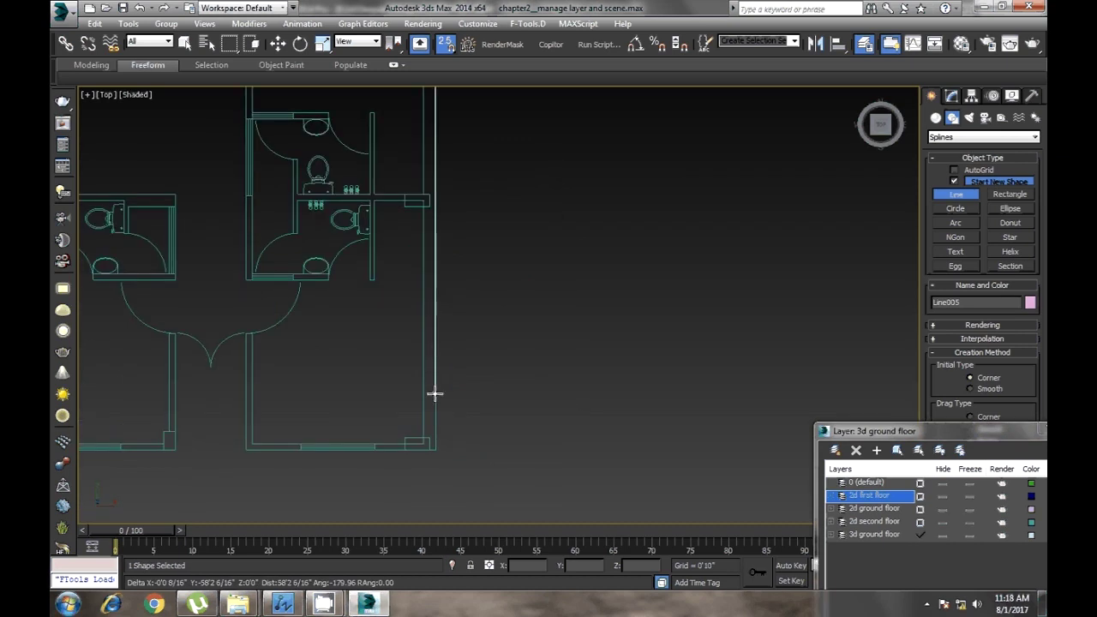
left_click(436, 448)
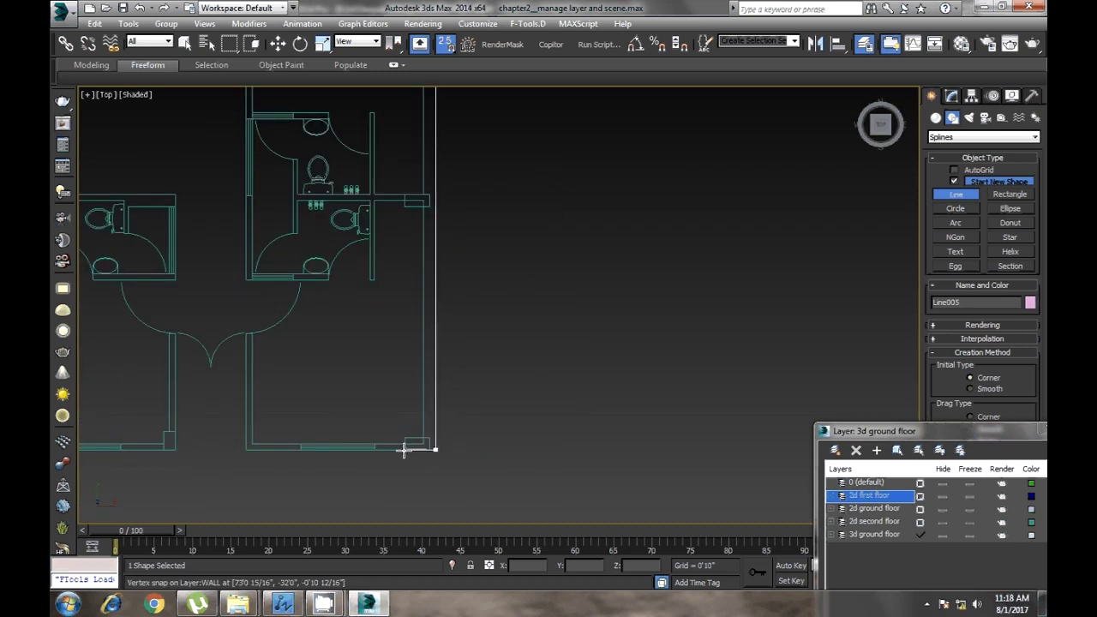
left_click(405, 448)
scroll(388, 455, "up", 4)
left_click(326, 429)
middle_click_drag(325, 429, 448, 277)
left_click(159, 288)
scroll(283, 326, "down", 4)
middle_click_drag(202, 316, 514, 320)
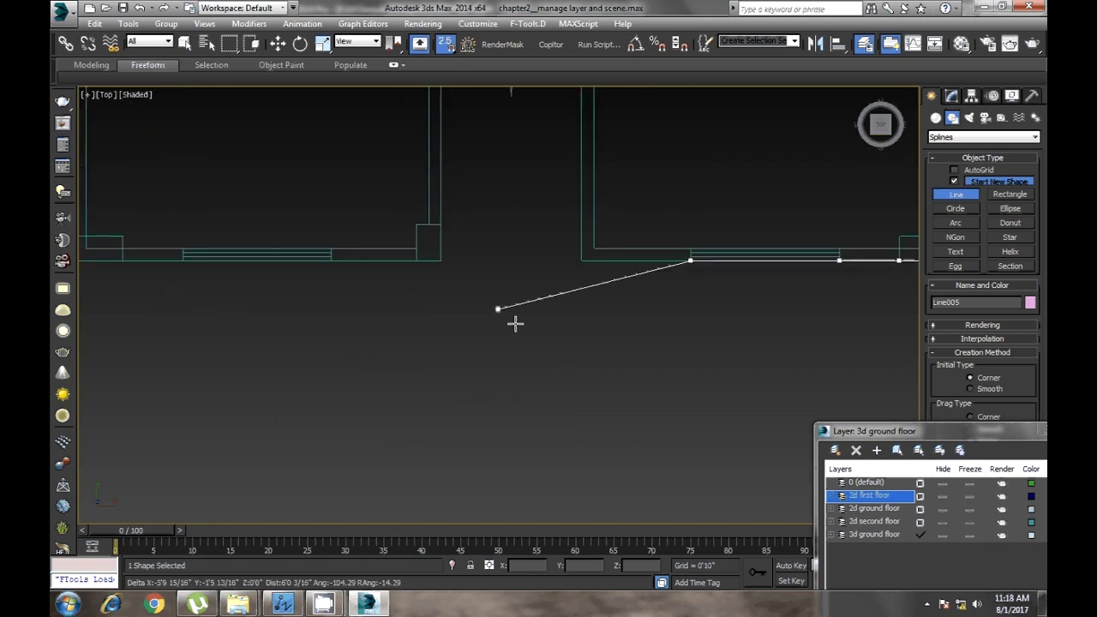
left_click(582, 265)
key("BackSpace")
left_click(512, 307)
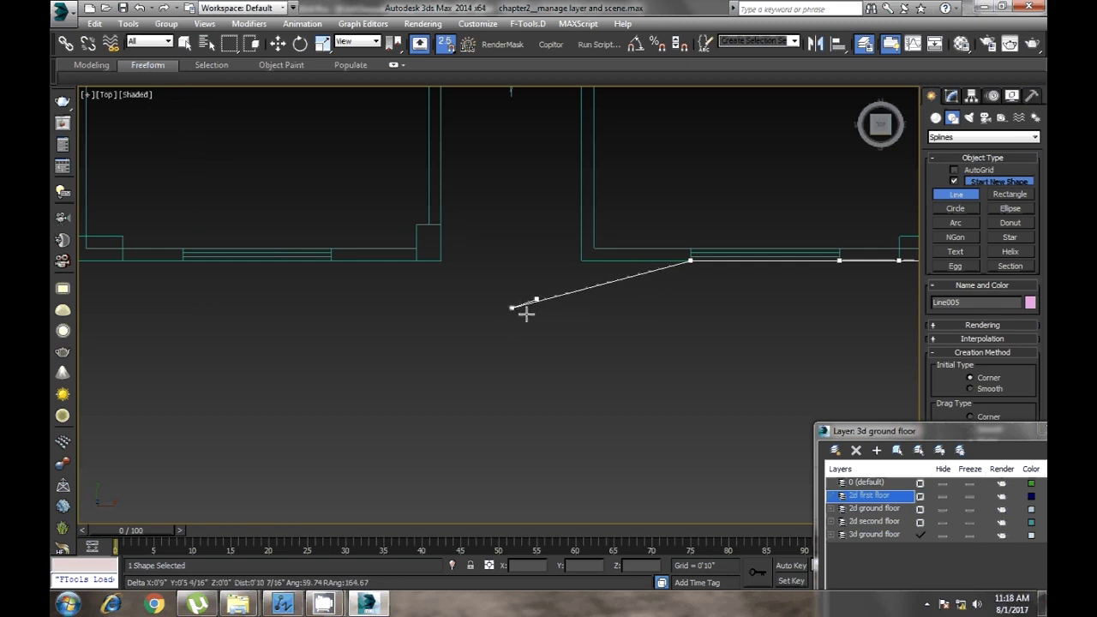
key("BackSpace")
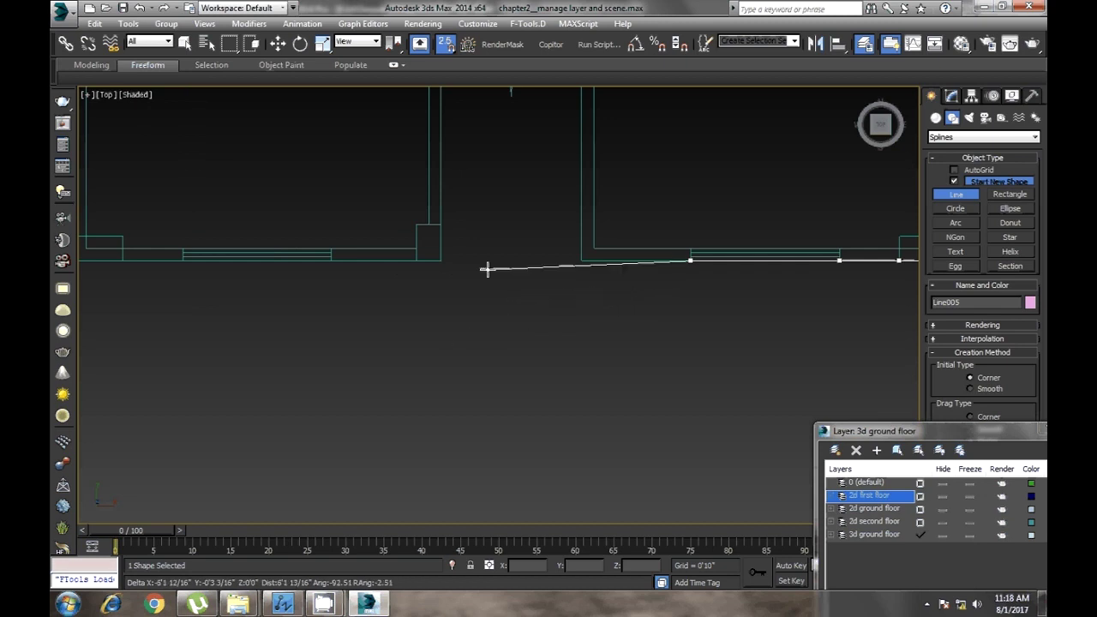
left_click(582, 259)
key("BackSpace")
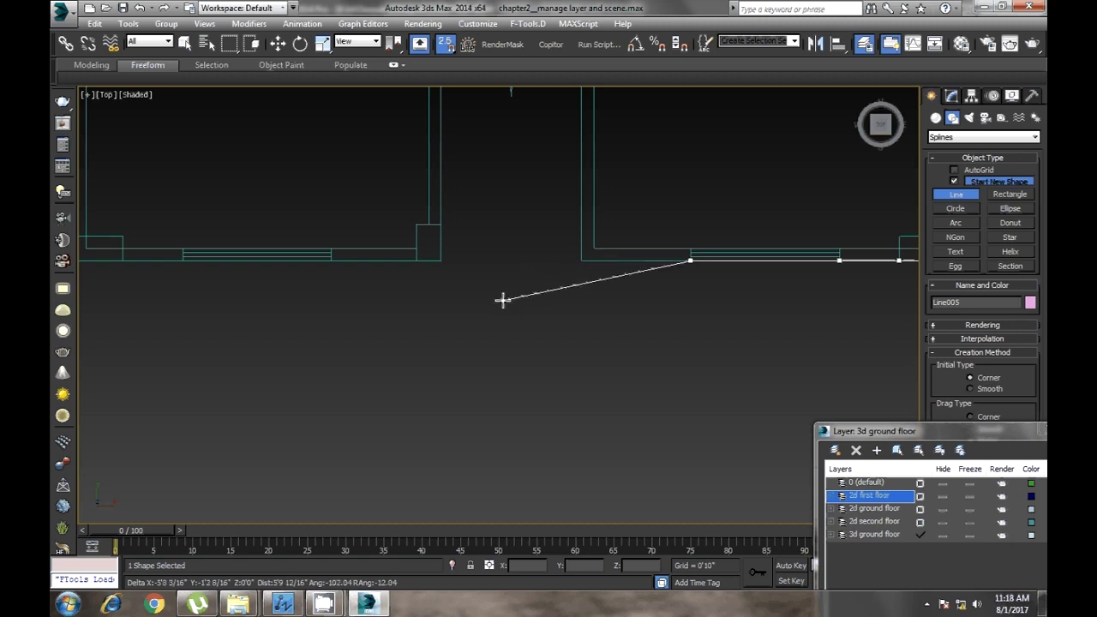
scroll(577, 258, "up", 3)
left_click(586, 260)
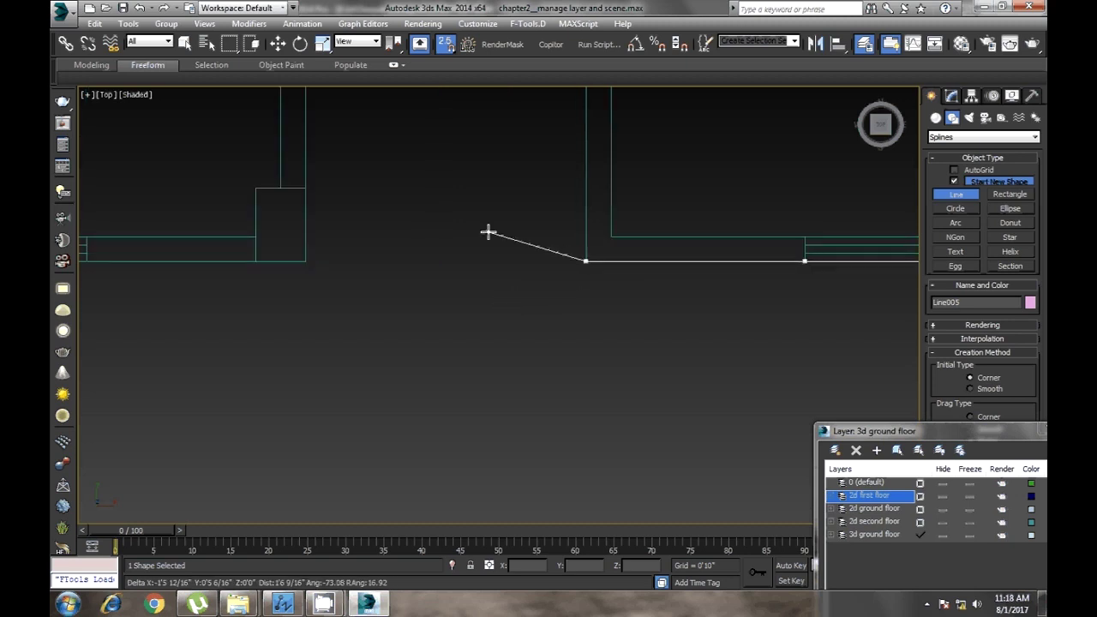
Continue across the door opening and the remaining walls, closing Line005 at its starting corner
scroll(488, 232, "down", 3)
scroll(492, 316, "up", 5)
scroll(524, 314, "up", 2)
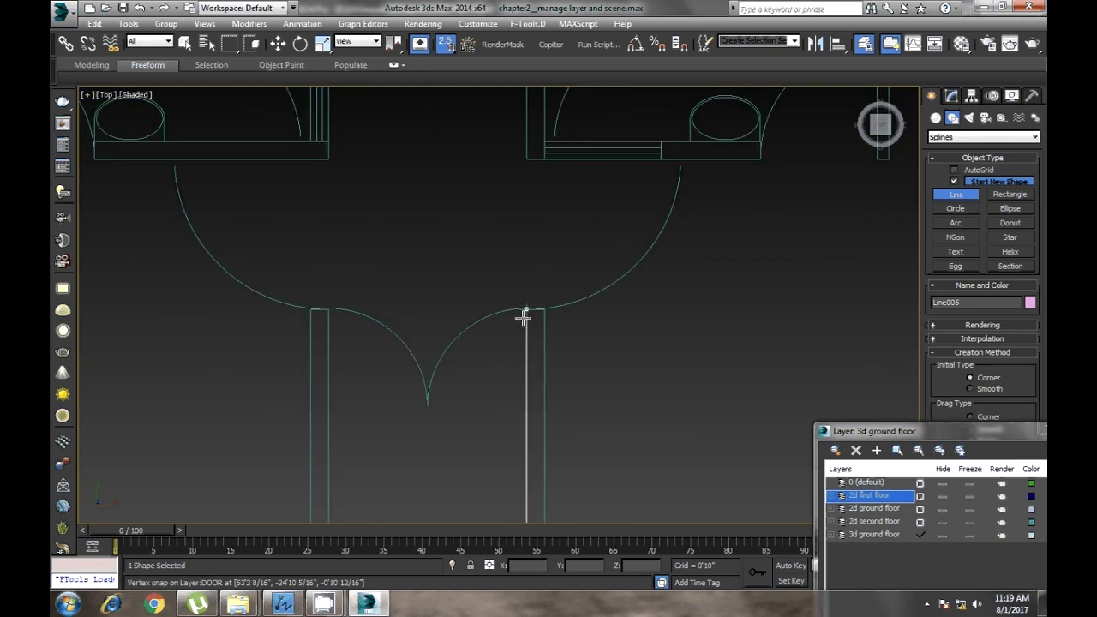
left_click(527, 311)
left_click(329, 310)
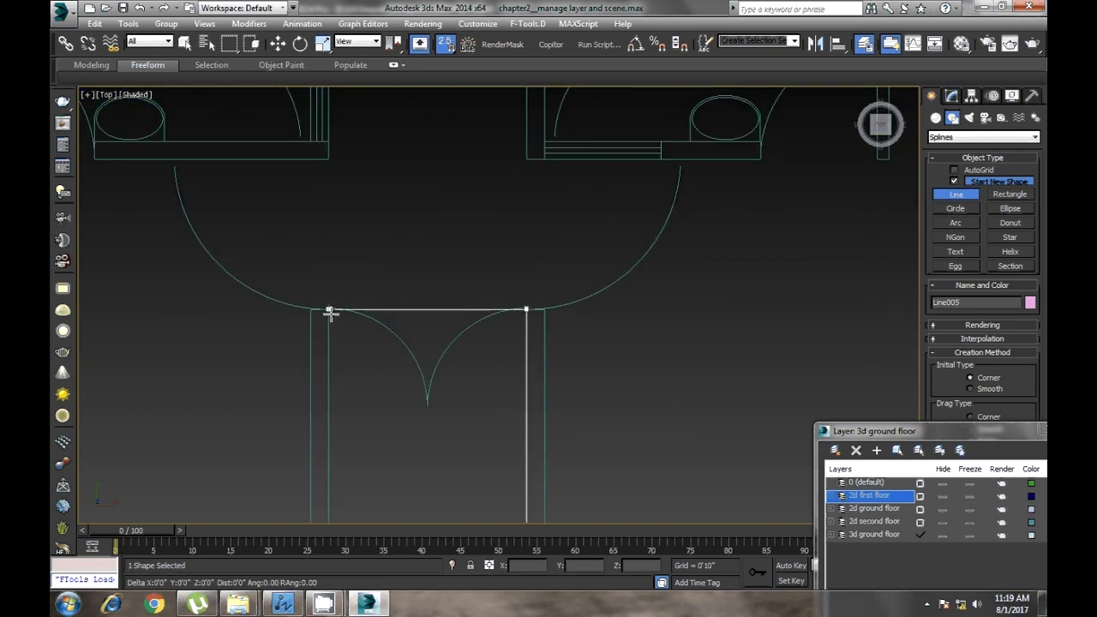
middle_click_drag(329, 309, 502, 228)
middle_click_drag(544, 448, 485, 234)
left_click(469, 379)
left_click(316, 378)
middle_click_drag(107, 383, 511, 311)
left_click(511, 311)
left_click(331, 309)
scroll(502, 237, "down", 3)
scroll(497, 306, "down", 2)
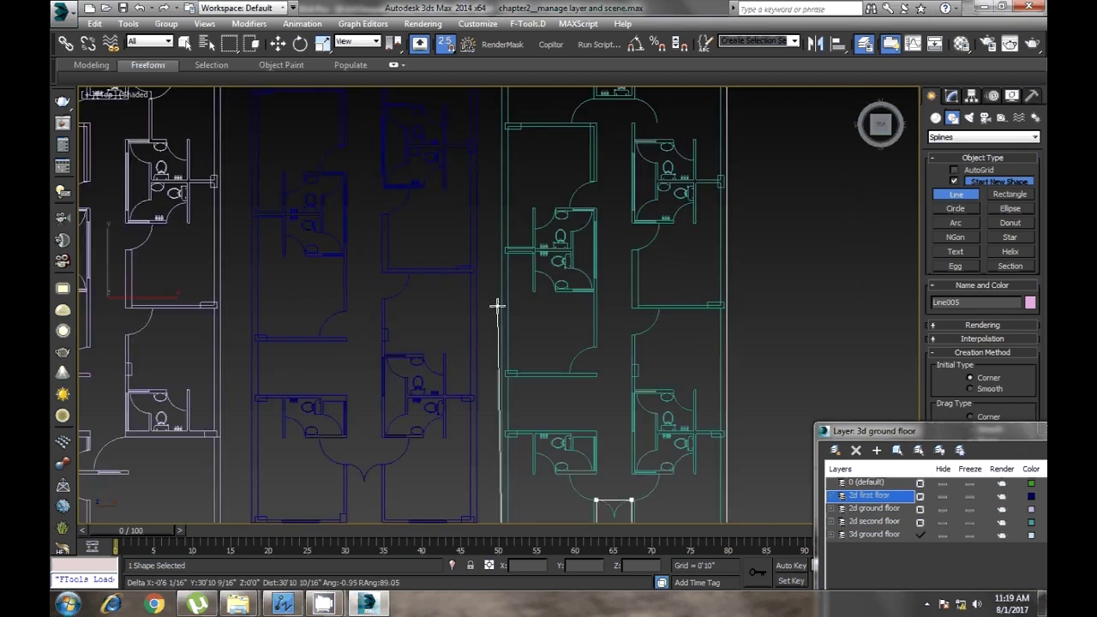
scroll(500, 282, "up", 3)
scroll(489, 270, "up", 4)
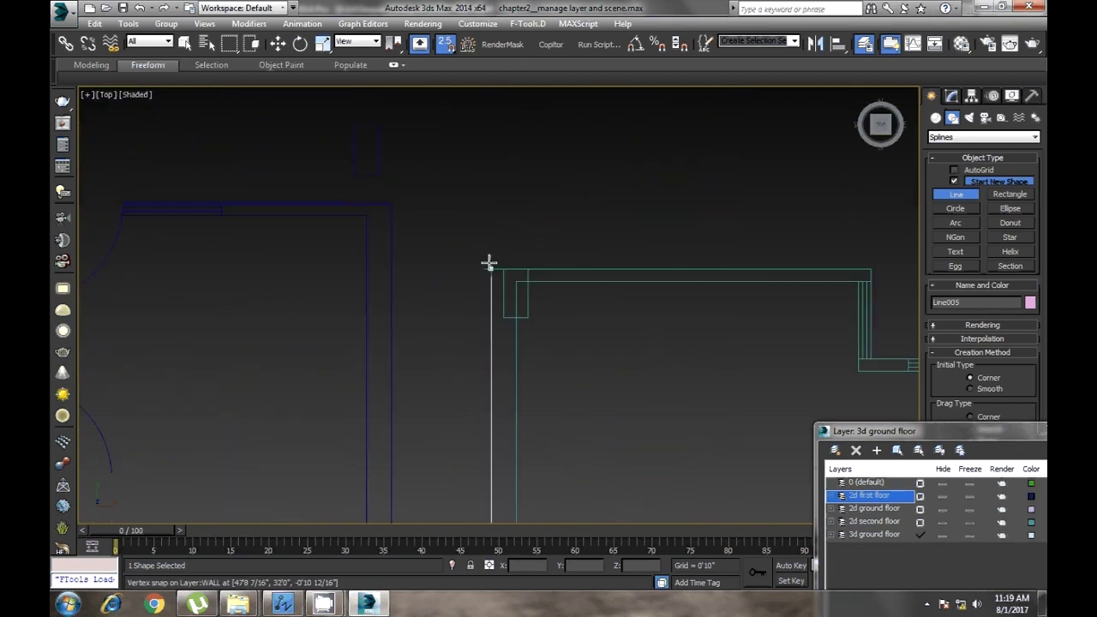
left_click(489, 263)
Paste the 10'0" Extrude modifier onto Line005 as an instance
scroll(465, 166, "down", 3)
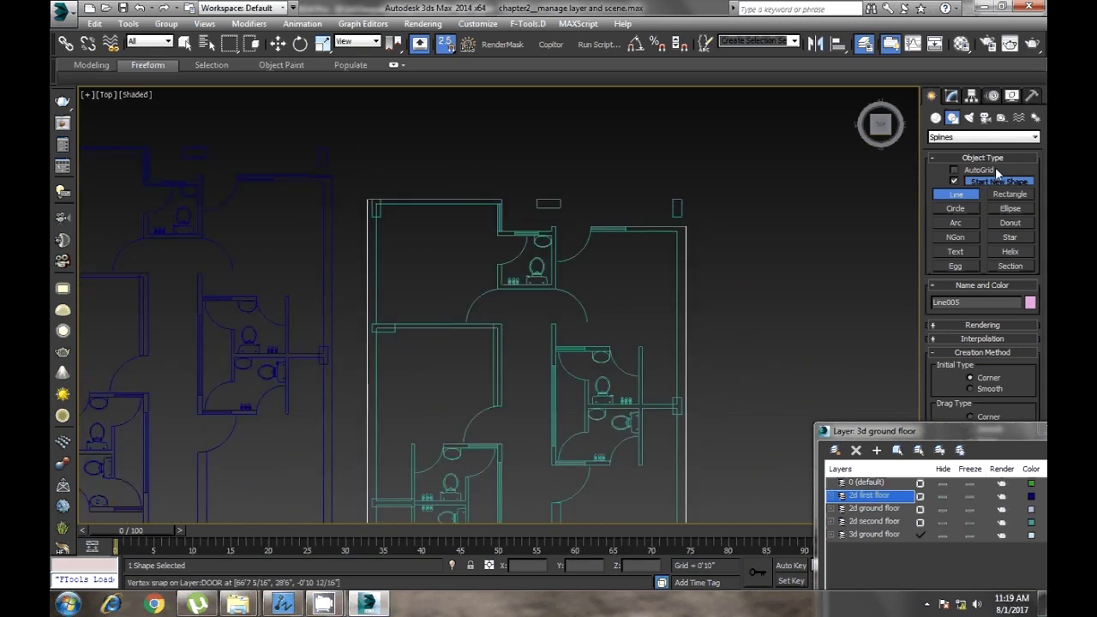
left_click(951, 96)
right_click(940, 233)
left_click(956, 153)
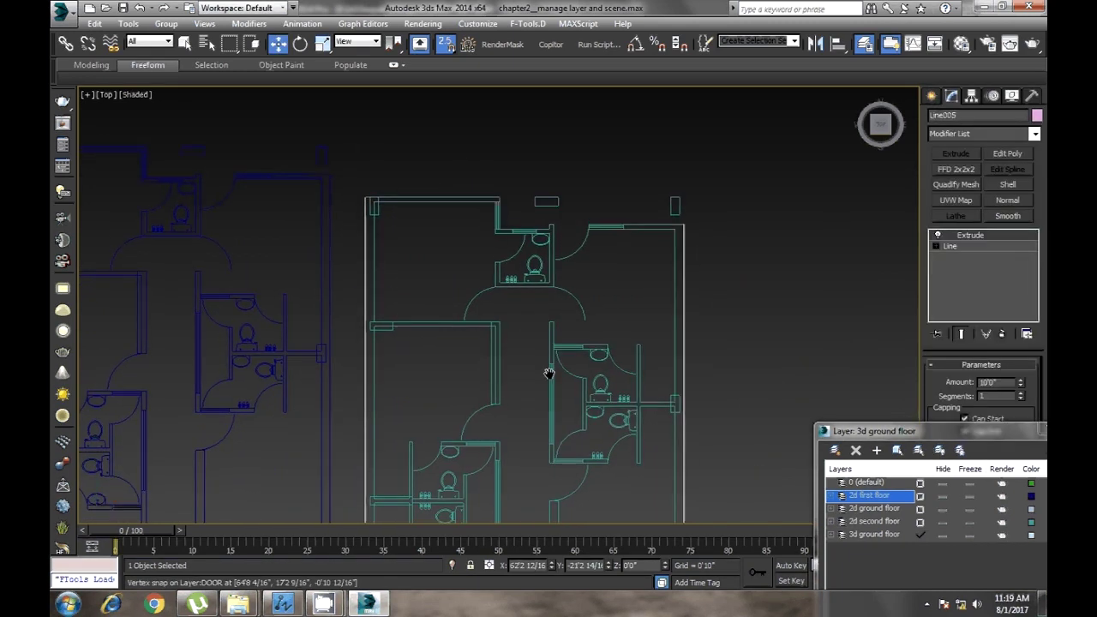
Orbit and zoom a Perspective view onto all three floors' walls, then reposition the Layer dialog
scroll(530, 358, "down", 3)
key("p")
mouse_move(530, 358)
middle_mouse_down("alt")
mouse_move(325, 377)
mouse_move(435, 367)
mouse_move(390, 433)
mouse_move(447, 433)
middle_mouse_up("alt")
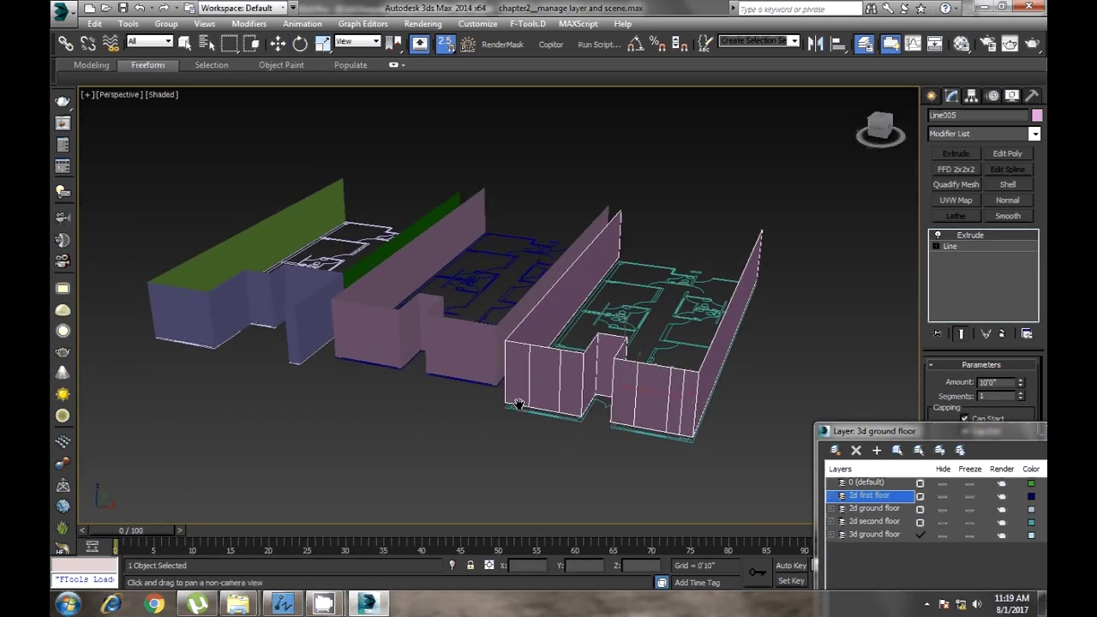
key("w")
mouse_move(451, 421)
middle_mouse_down("ctrl+alt")
mouse_move(448, 411)
mouse_move(534, 429)
mouse_move(490, 436)
middle_mouse_up("ctrl+alt")
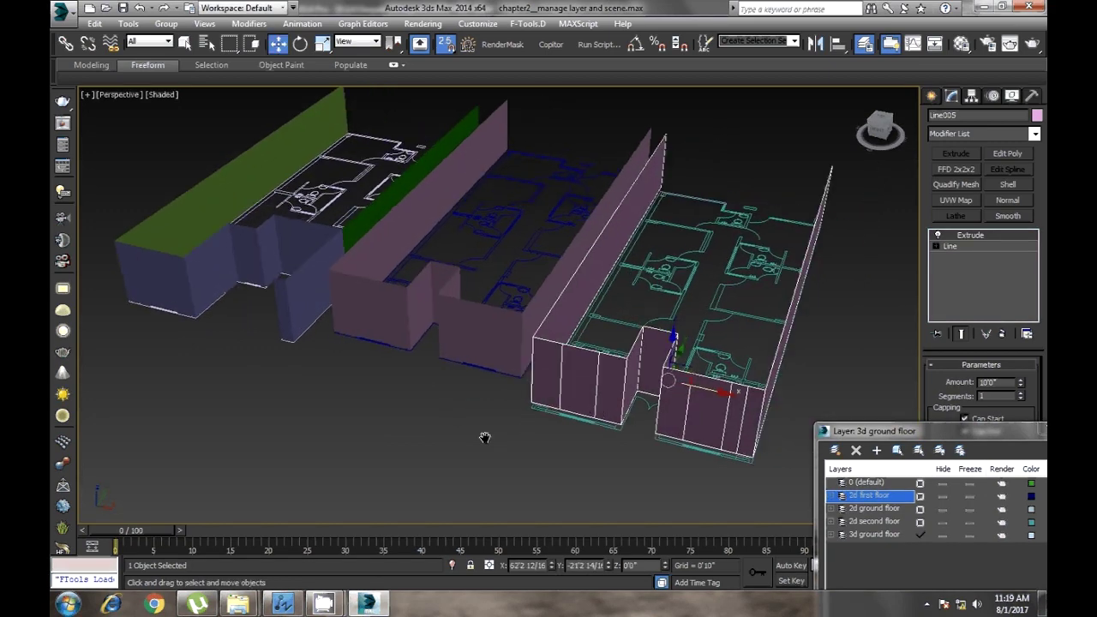
left_click(489, 453)
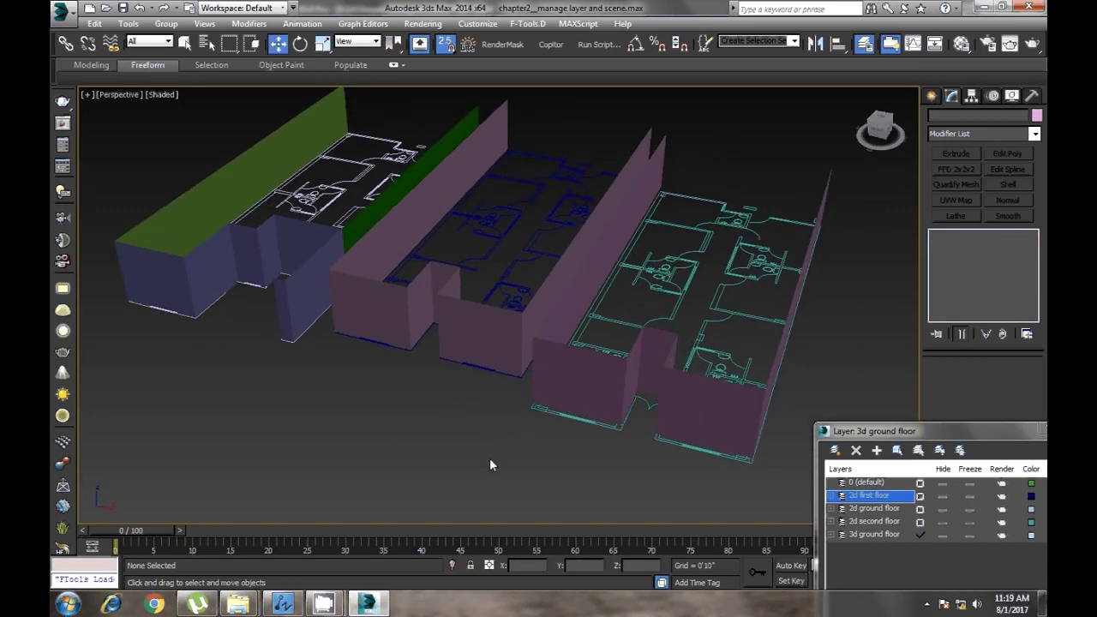
mouse_move(578, 507)
middle_mouse_down()
mouse_move(549, 460)
mouse_move(530, 454)
middle_mouse_up()
left_click(874, 534)
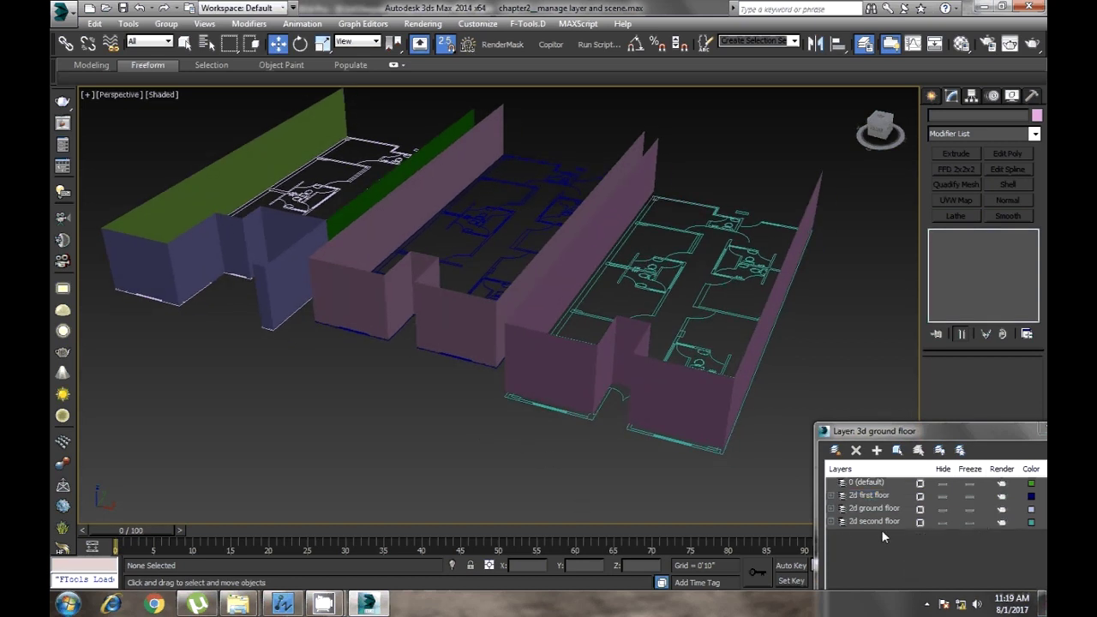
left_click_drag(883, 431, 796, 316)
Put the first-floor walls on a new layer named '3d FF'
left_click(859, 419)
left_click(858, 420)
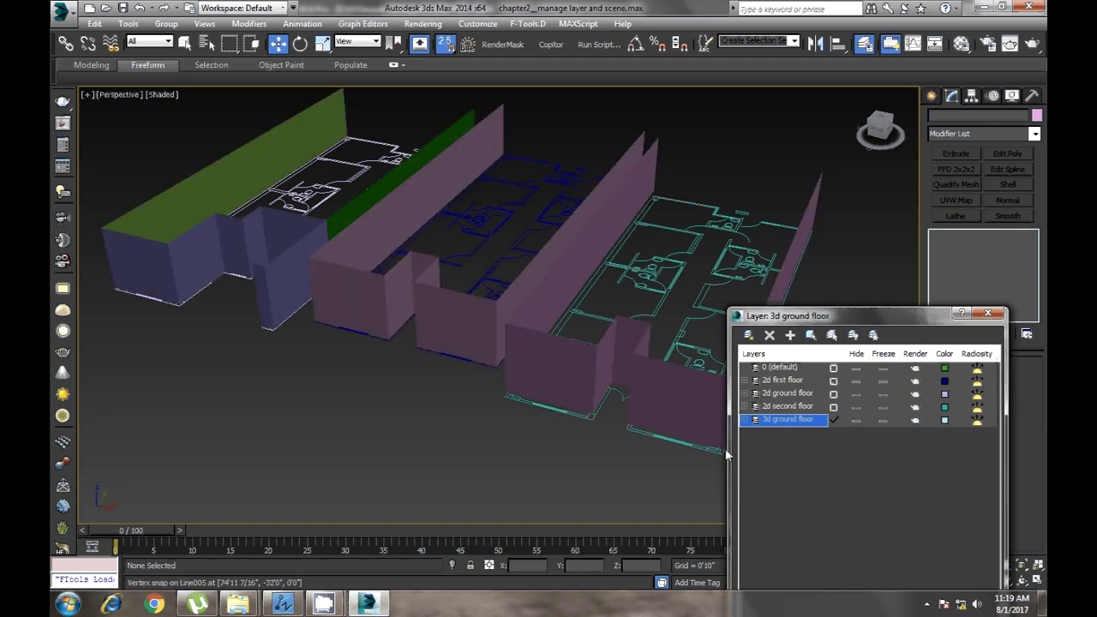
left_click(463, 339)
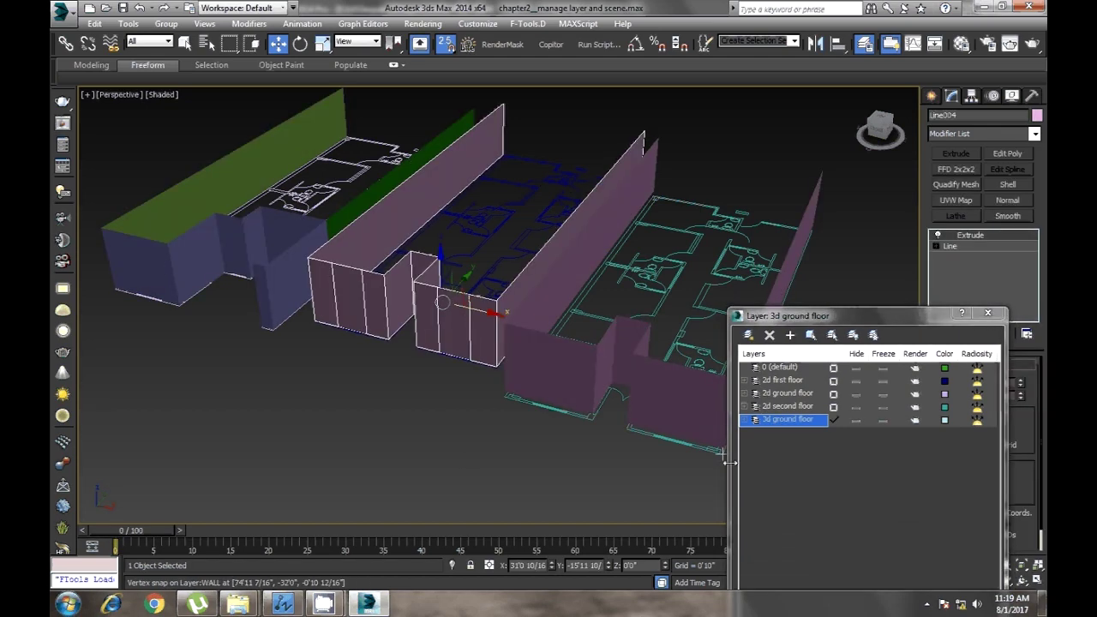
left_click(748, 334)
left_click(765, 437)
type("3d FF")
key("Return")
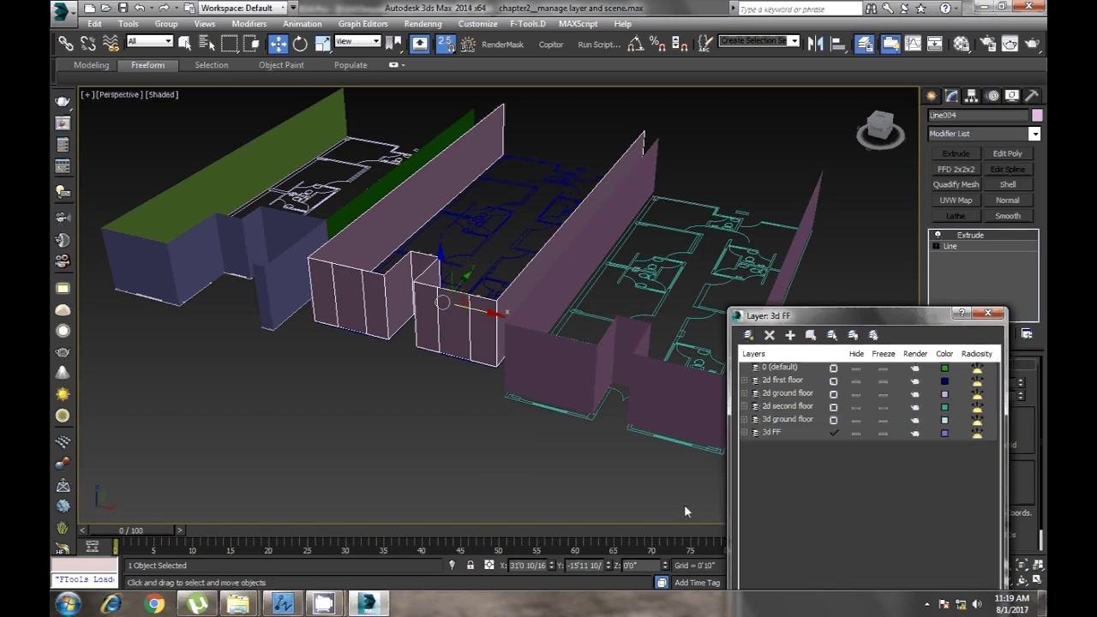
Put the second-floor walls on a new layer named '3d SF' and close the Layer Manager
left_click(685, 510)
left_click(682, 405)
left_click(748, 334)
left_click(796, 447)
type("3d")
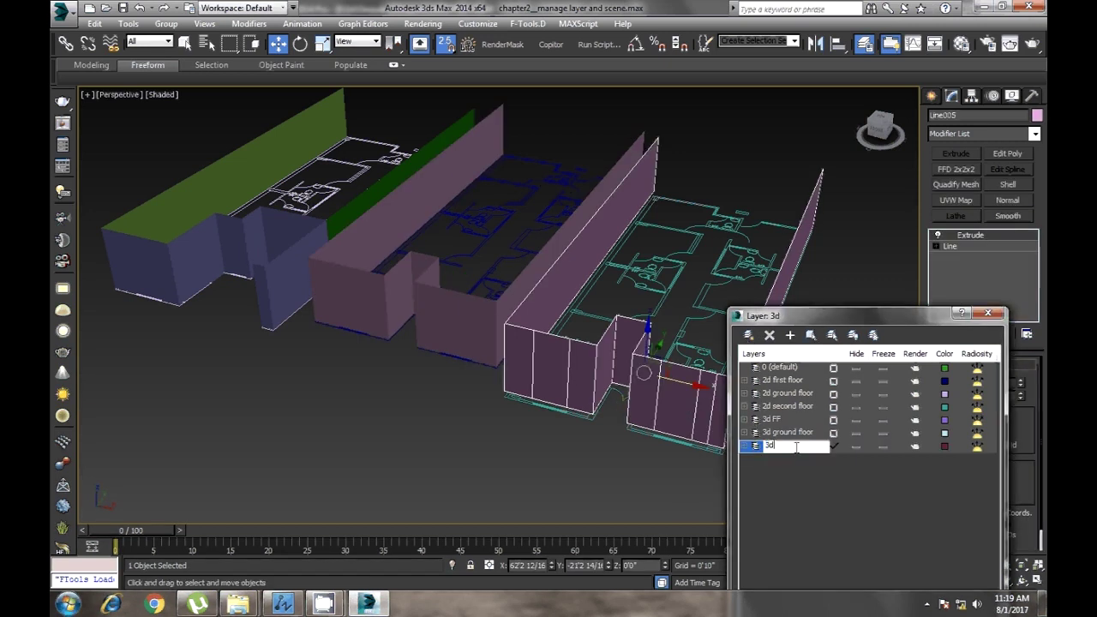
type(" SF")
left_click(641, 484)
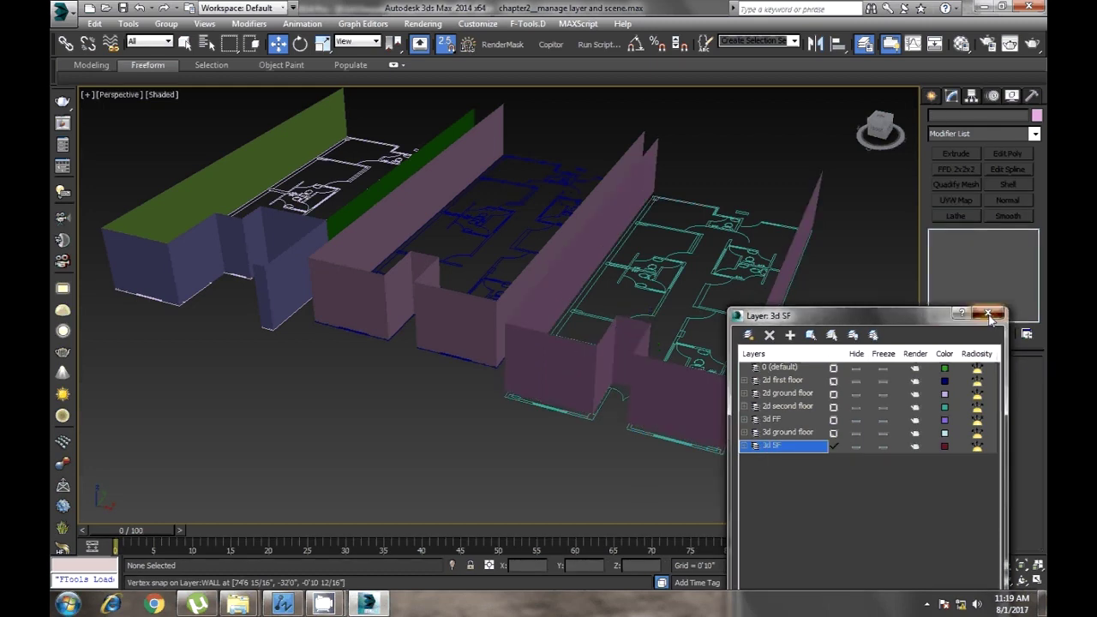